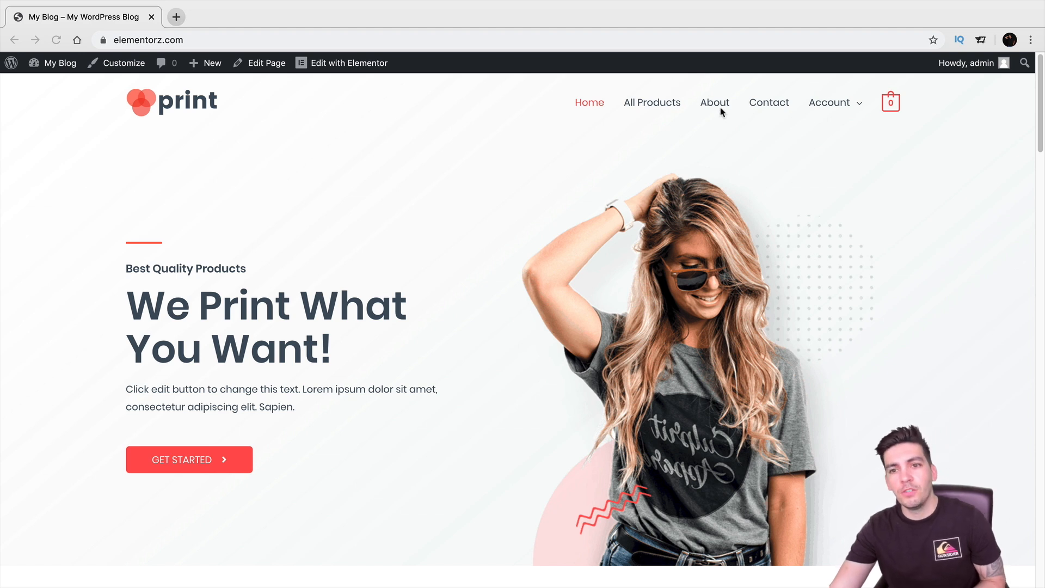
Compare the site's header on the Home, About and All Products pages.
left_click(596, 105)
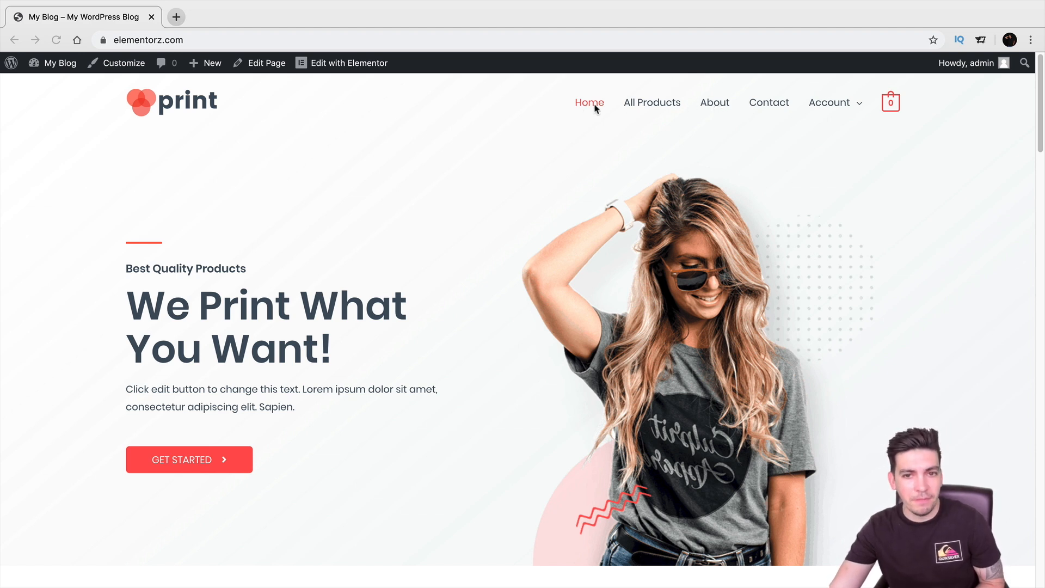
left_click(716, 108)
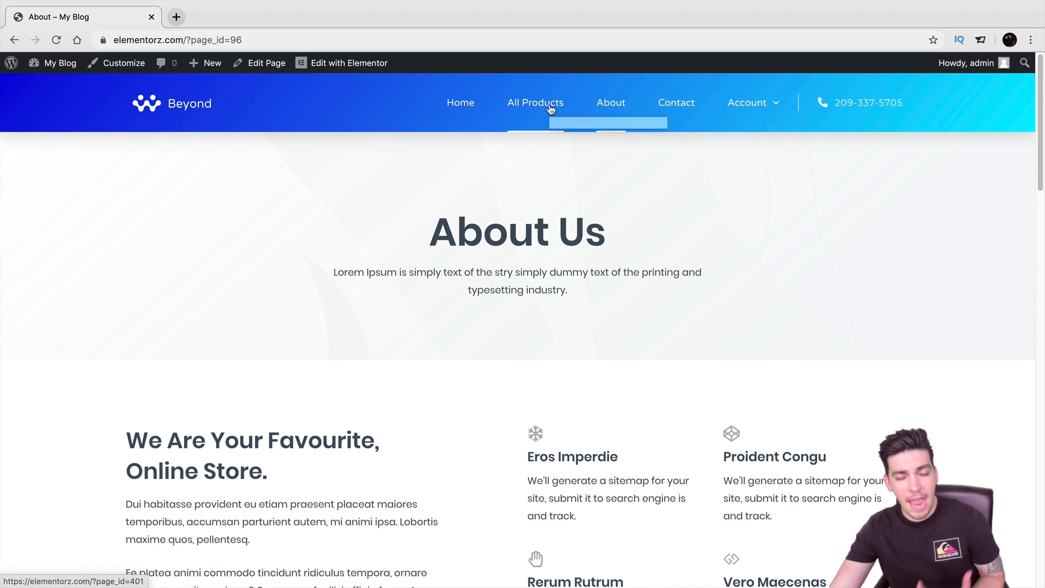
left_click(550, 109)
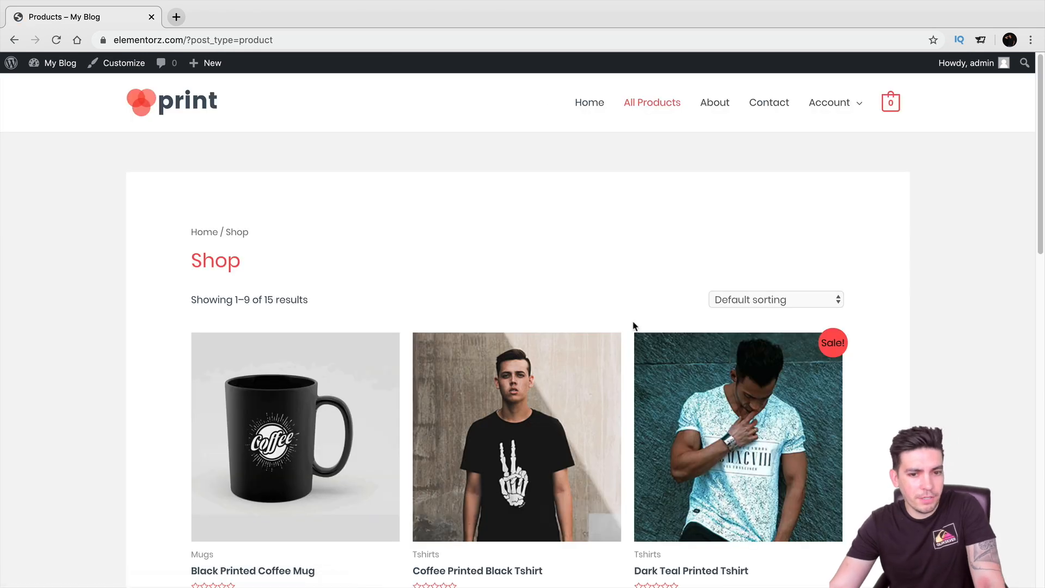
scroll(559, 342, "down", 3)
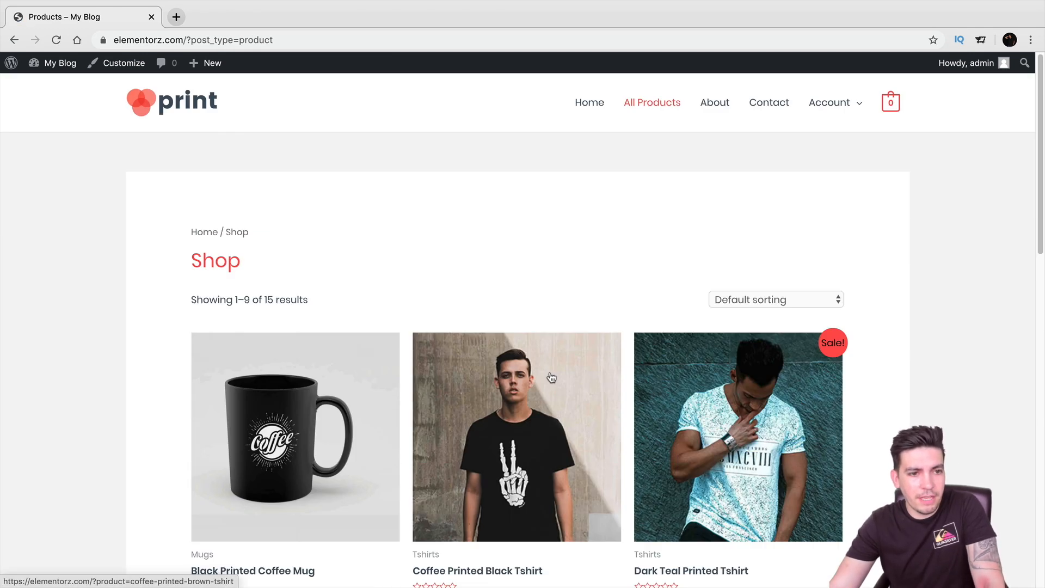
scroll(549, 370, "up", 3)
Open the Coffee Printed Black Tshirt product from the shop and examine its page layout.
left_click(559, 381)
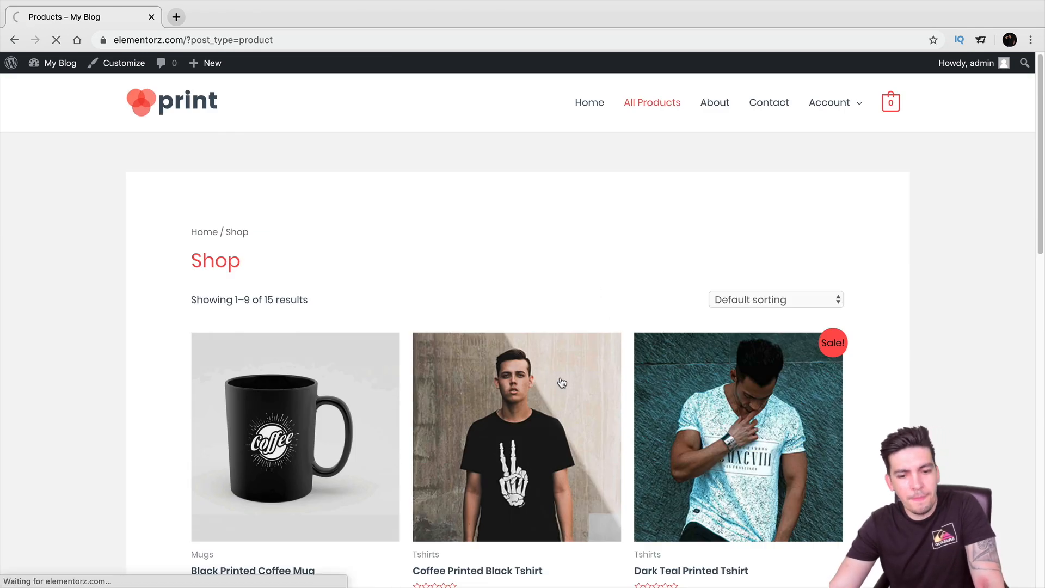
scroll(555, 401, "down", 2)
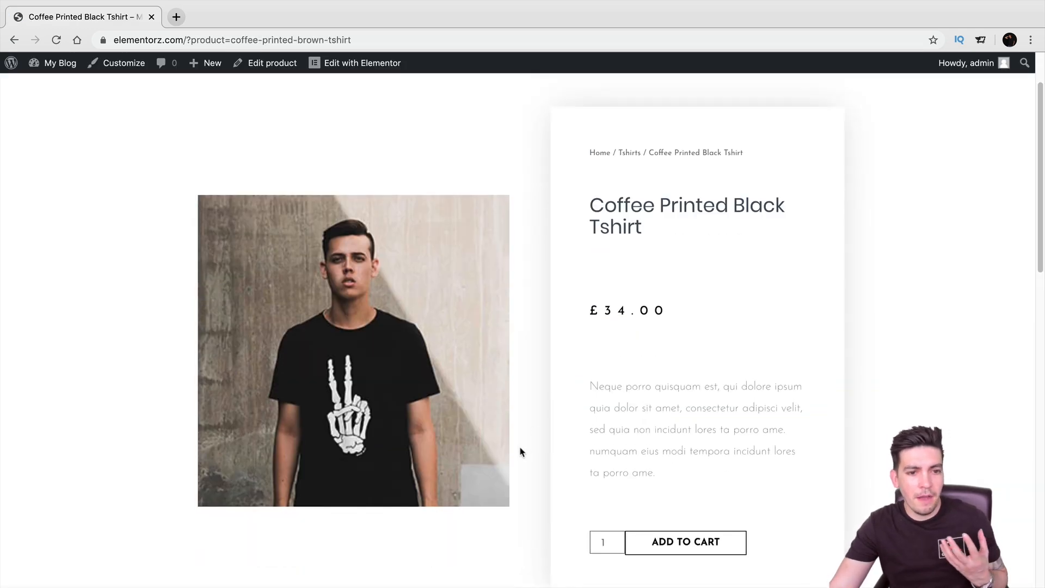
scroll(522, 449, "up", 1)
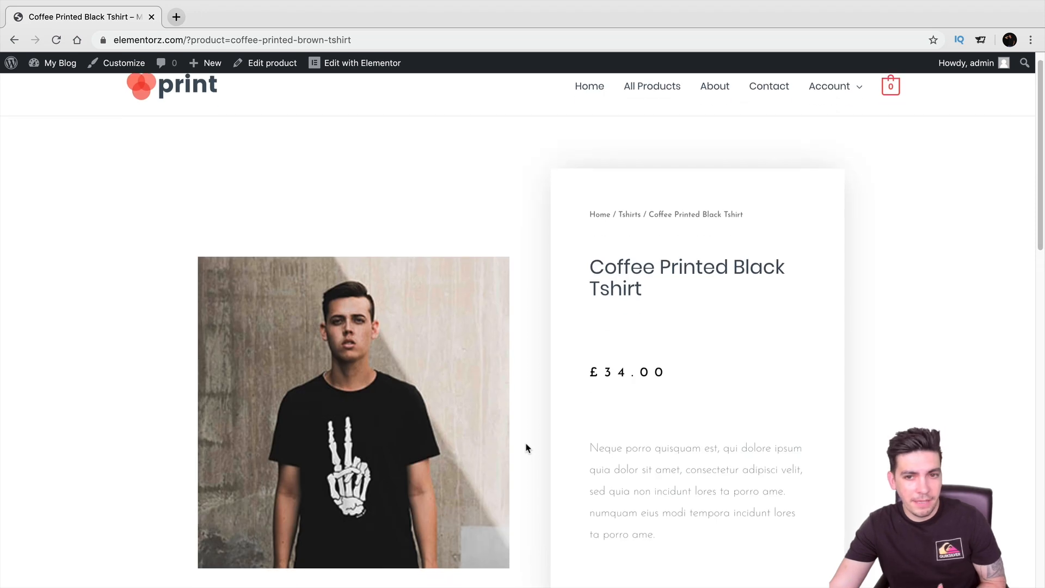
scroll(526, 447, "down", 1)
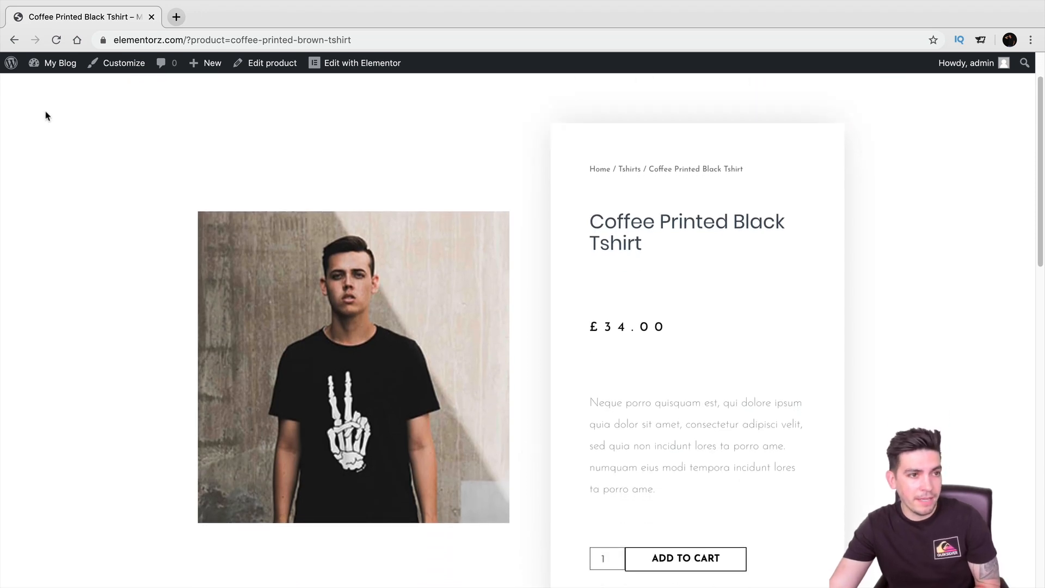
Go back to the shop, view the Black Printed Coffee Mug product page for comparison, and return to the home page.
left_click(14, 41)
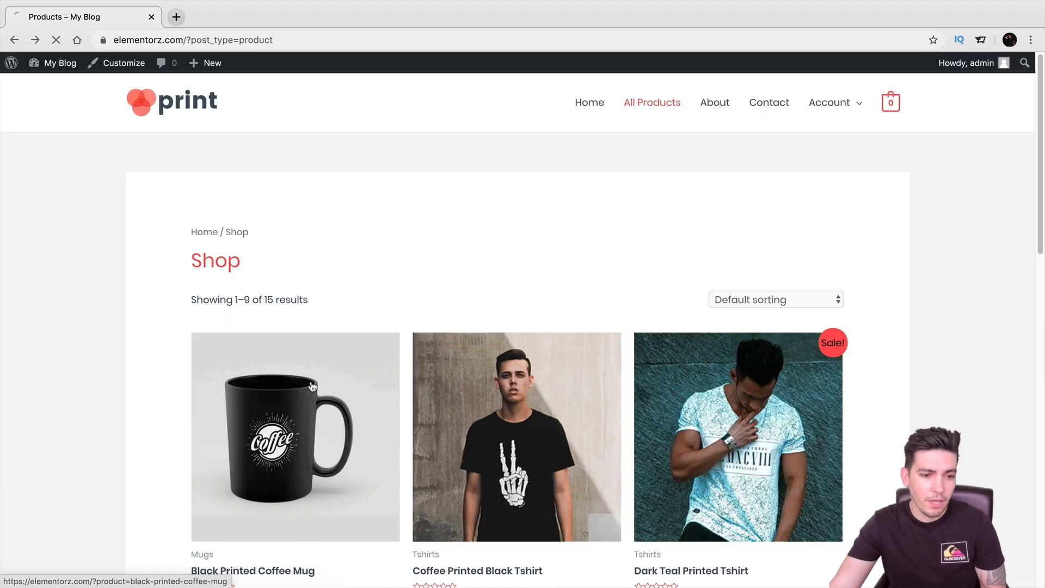
left_click(327, 378)
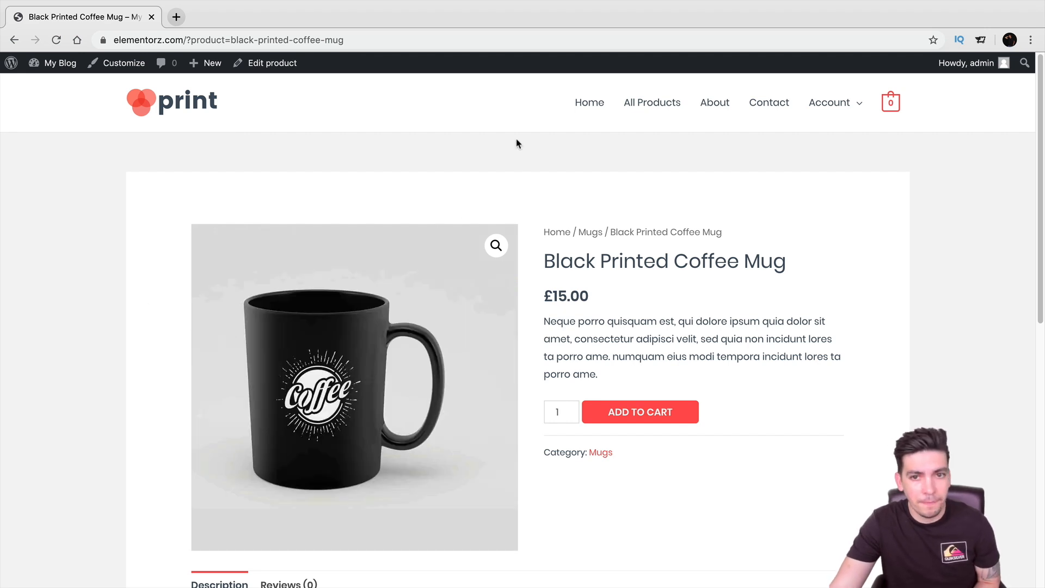
left_click(592, 116)
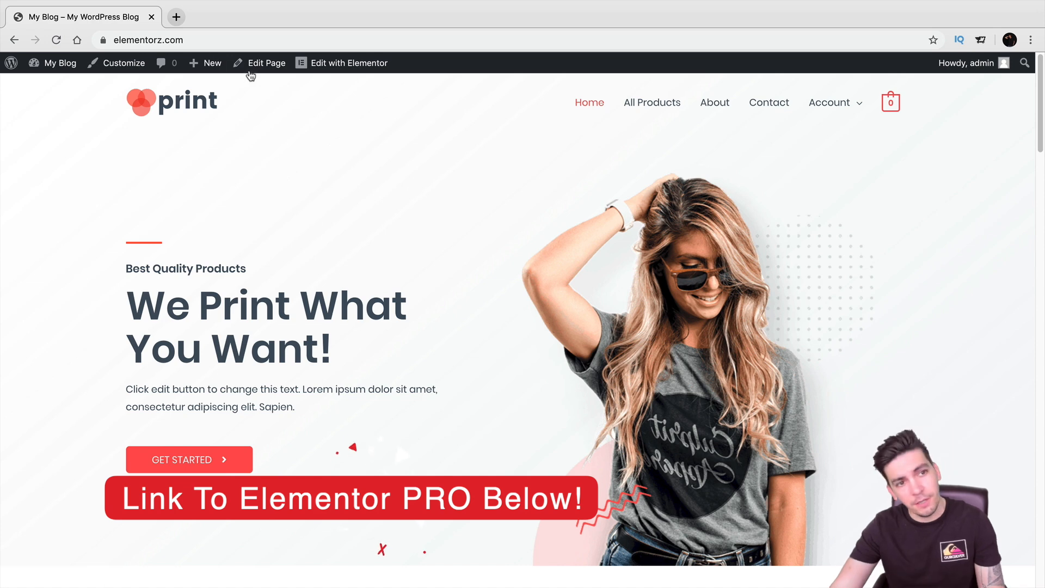
Open darrelwilson.com/elementor in a new browser tab.
left_click(176, 17)
type("da")
key("Right")
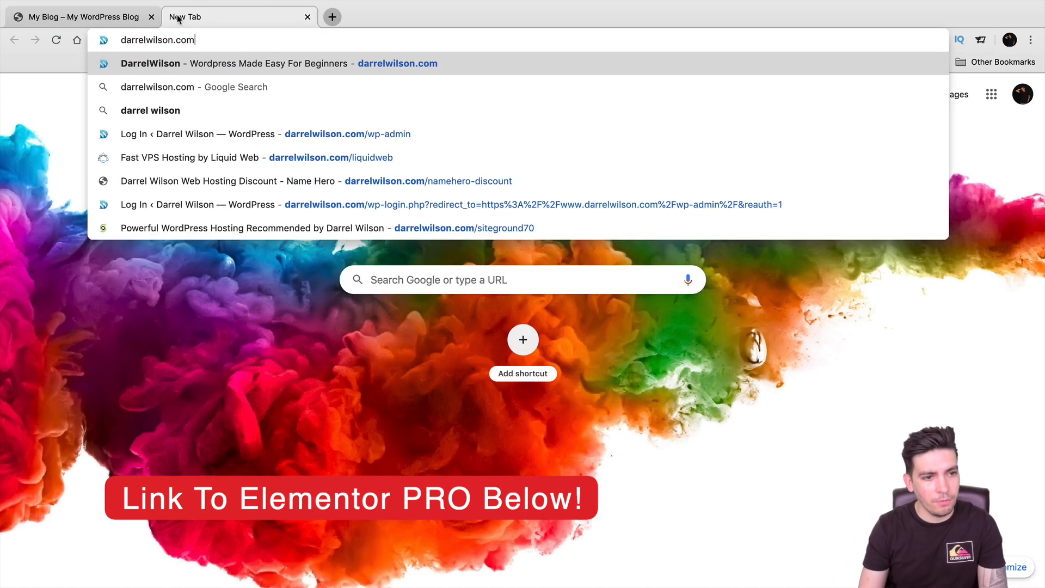
type("/elem")
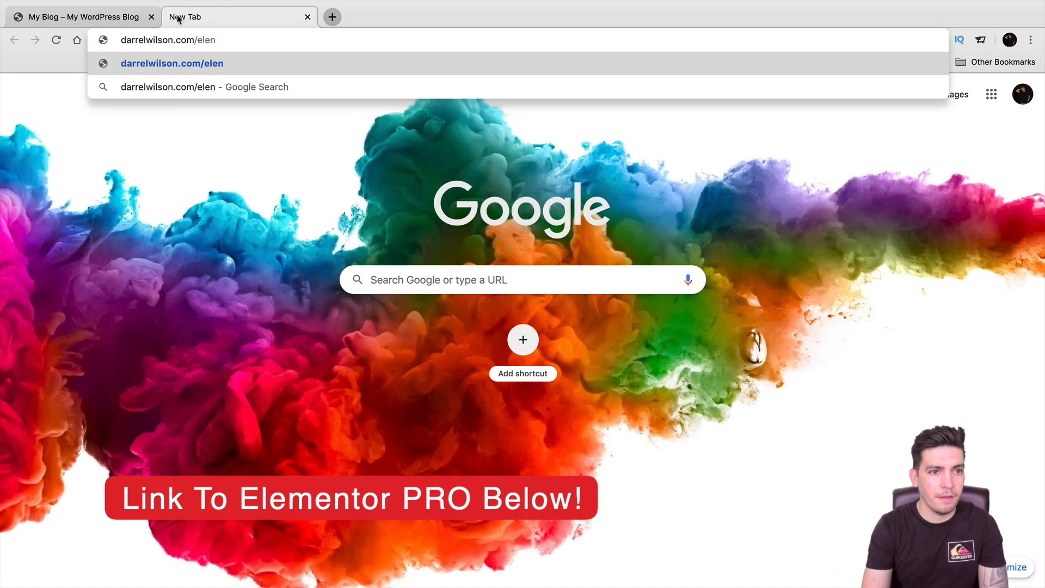
type("entor")
key("Return")
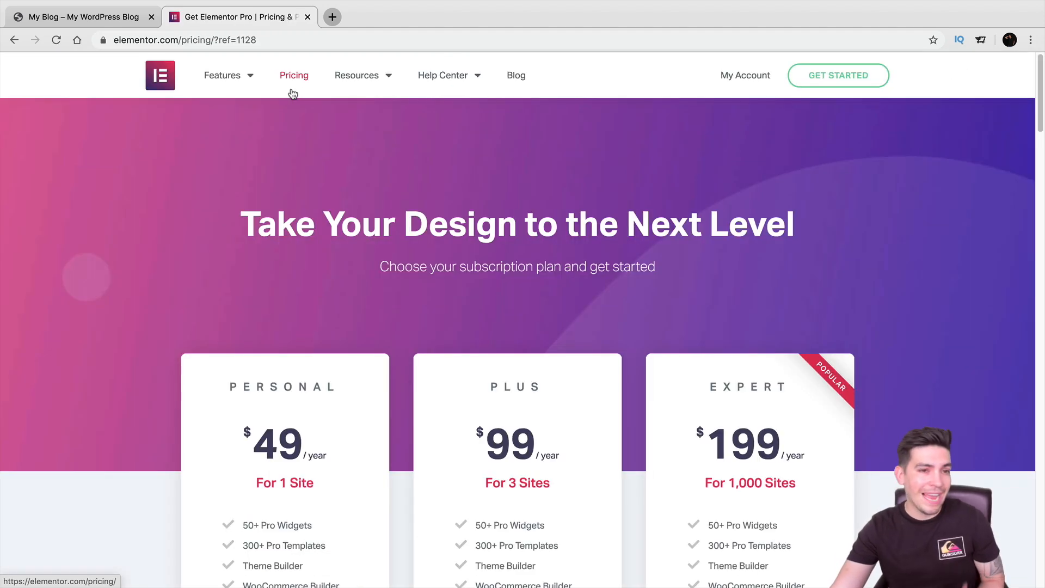
Review the yearly prices and features of the Expert, Plus and Personal plans on the Elementor Pro pricing page.
scroll(625, 253, "down", 4)
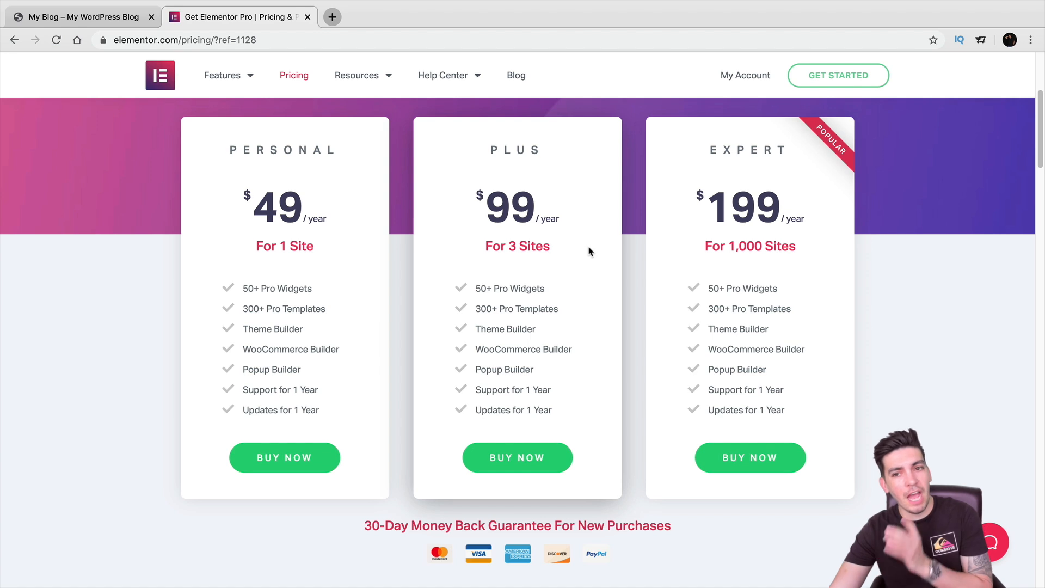
left_click_drag(796, 211, 708, 201)
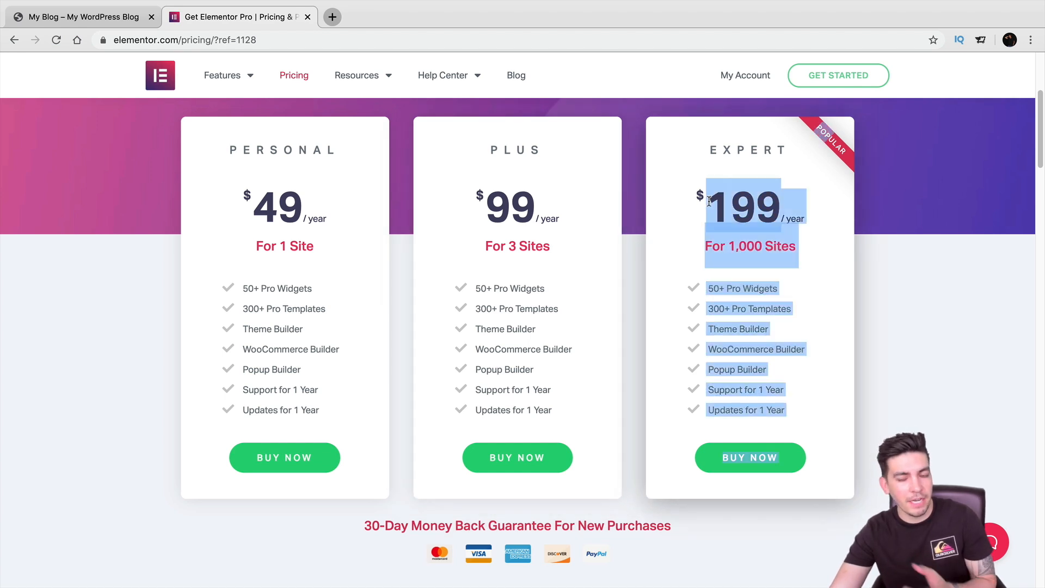
left_click(876, 219)
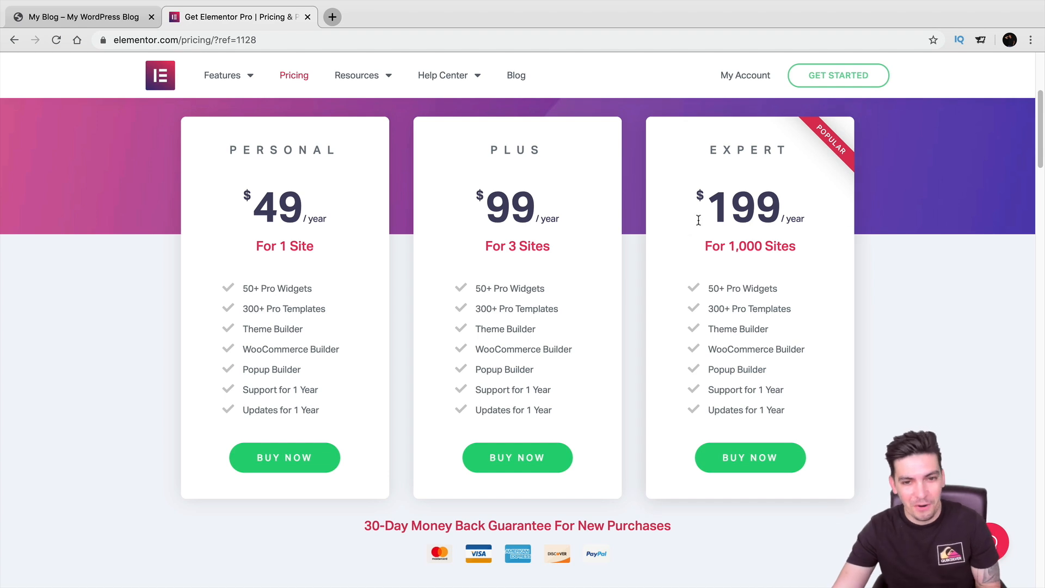
left_click_drag(567, 215, 482, 216)
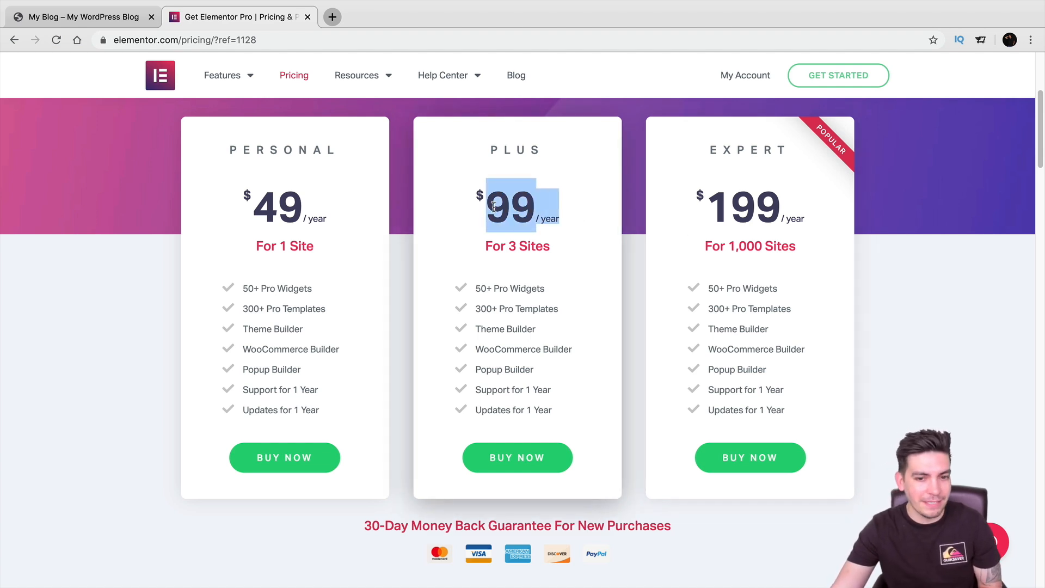
left_click_drag(316, 213, 244, 215)
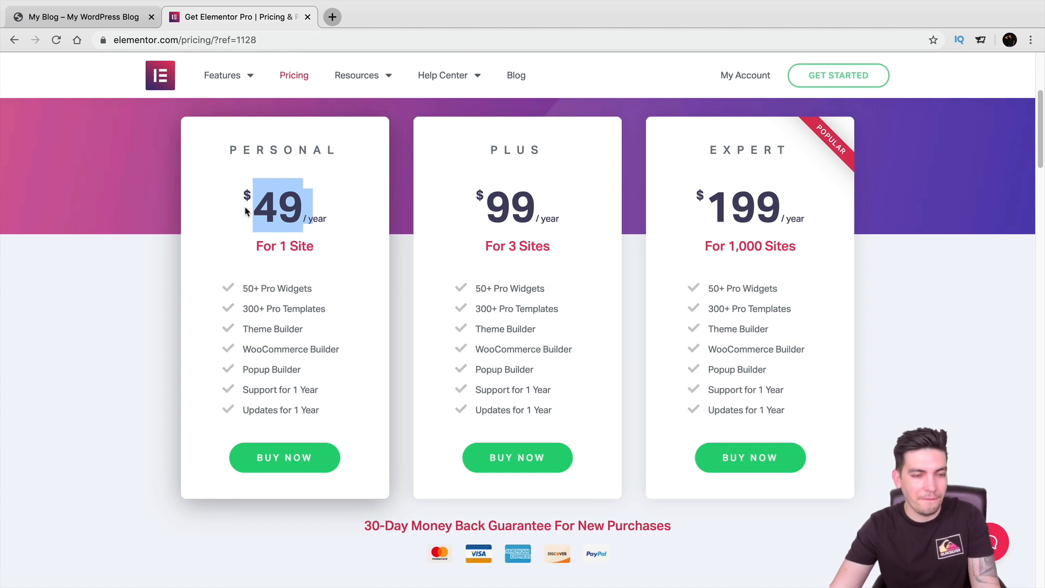
scroll(256, 240, "up", 5)
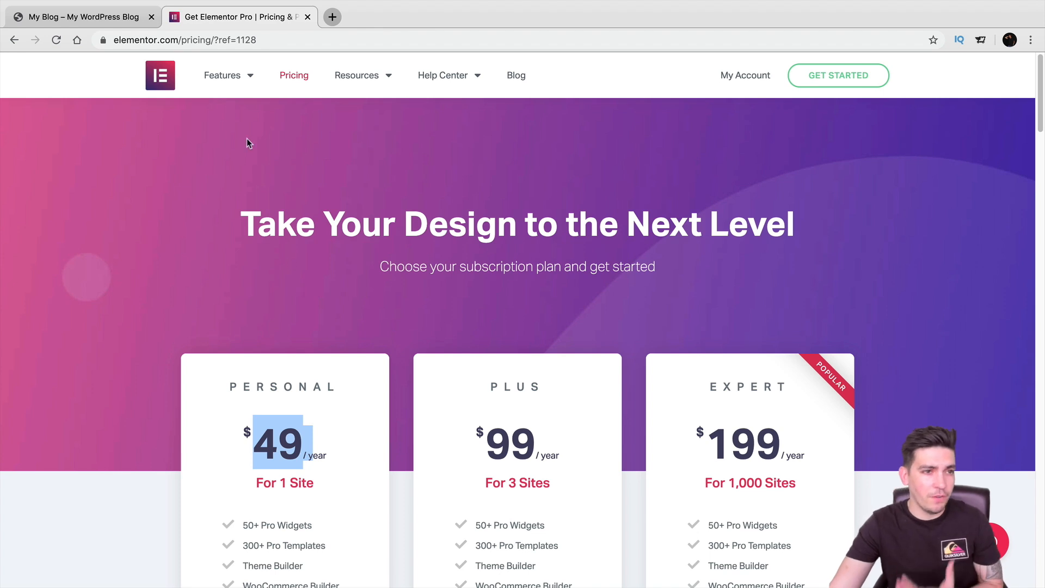
Return to the WordPress site and open the Theme Builder template list in its dashboard.
left_click(114, 21)
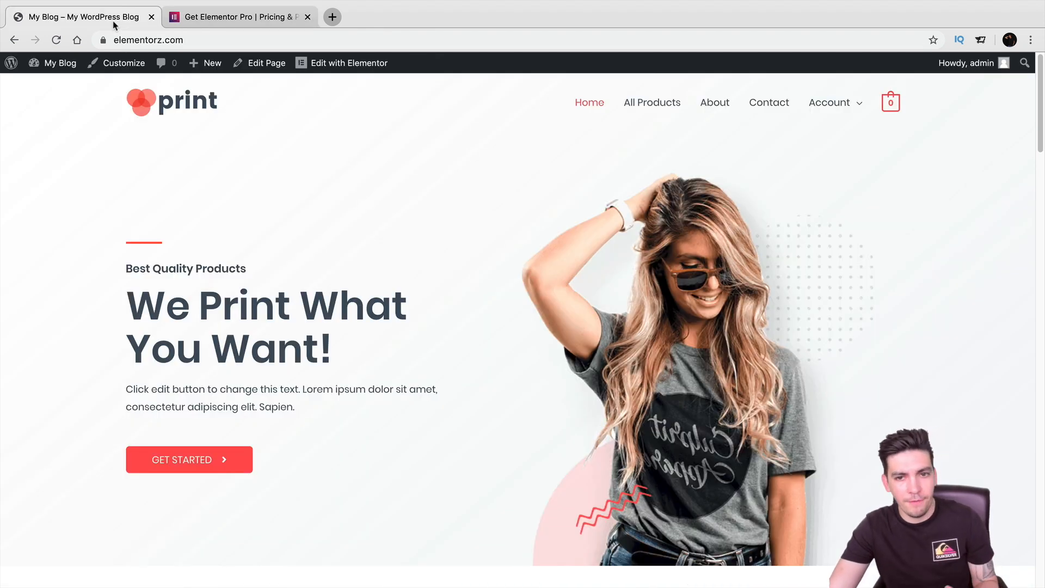
mouse_move(70, 63)
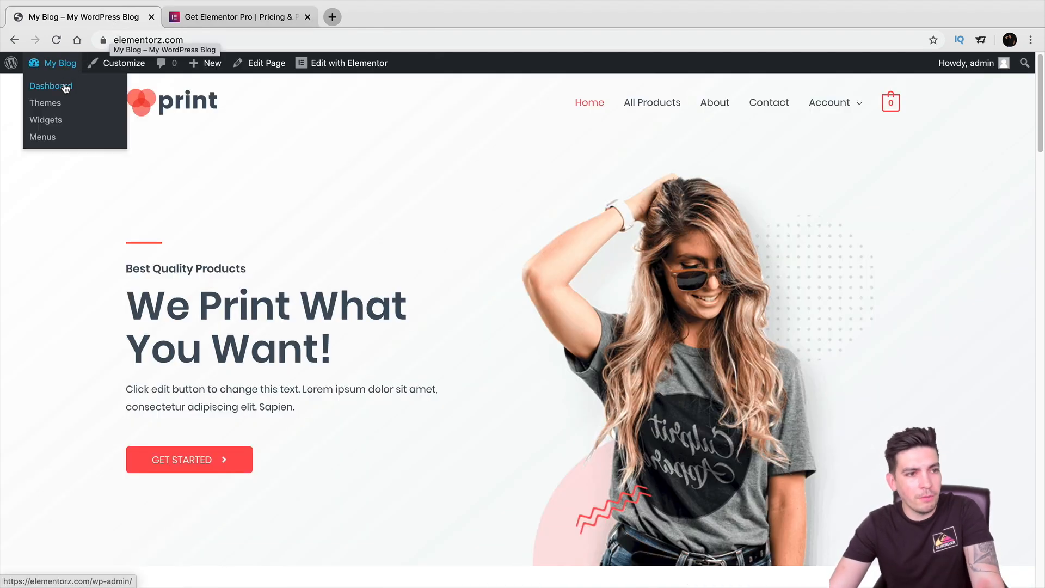
left_click(65, 89)
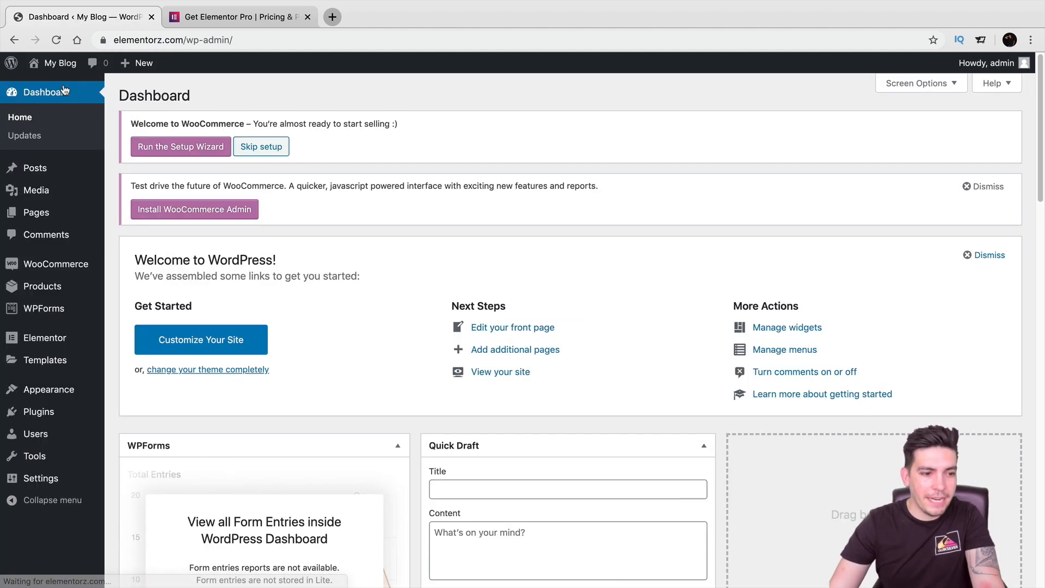
mouse_move(63, 340)
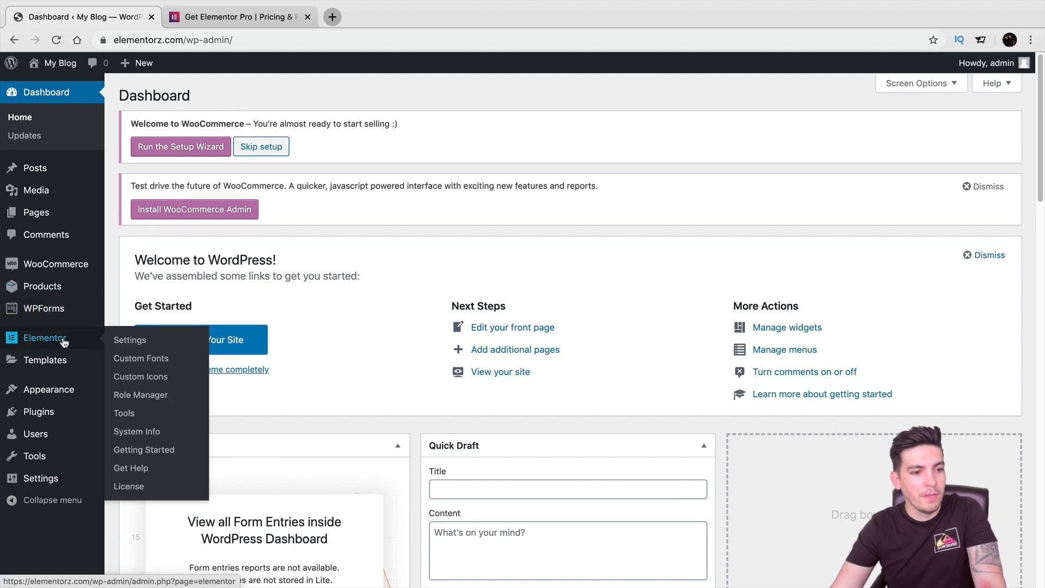
mouse_move(67, 361)
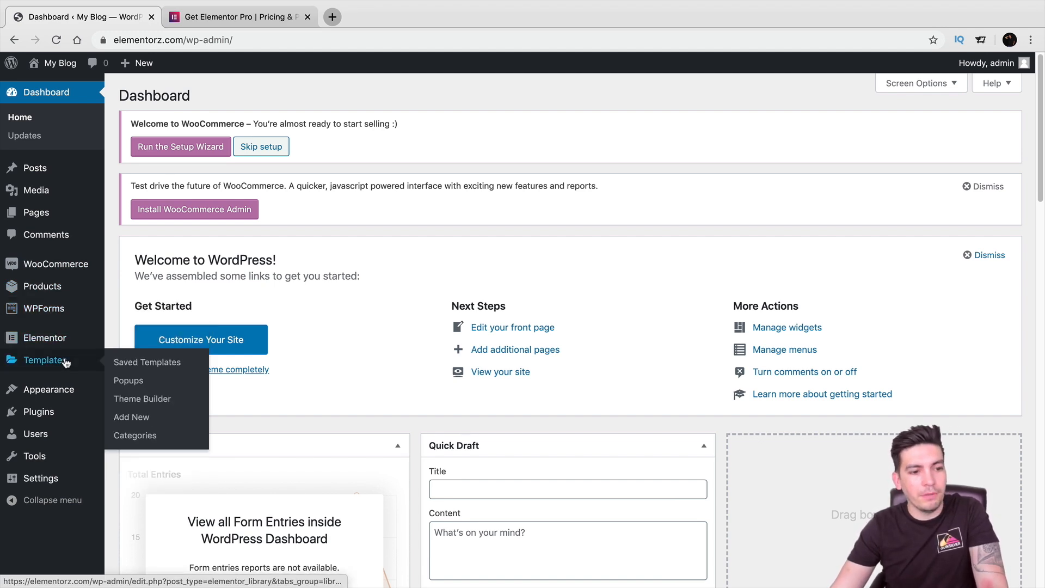
left_click(144, 402)
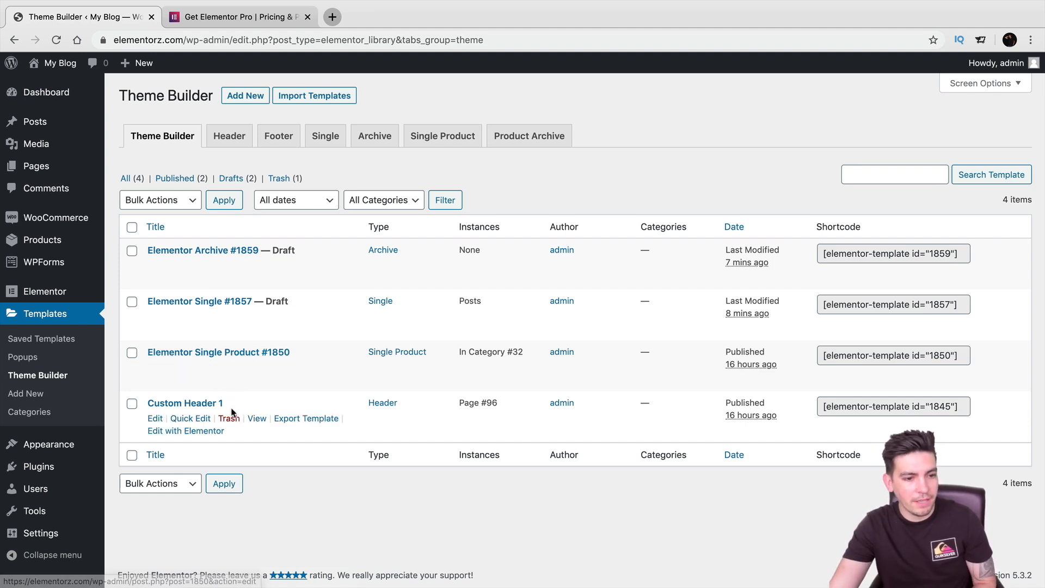
Select all templates in the Theme Builder list and move them to the trash.
left_click(132, 228)
left_click(191, 201)
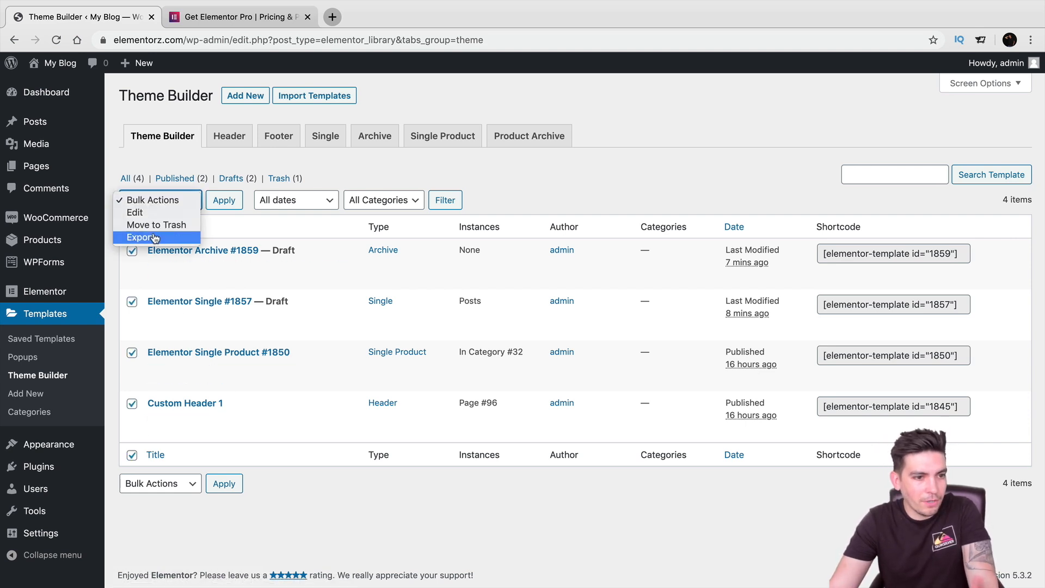
left_click(157, 225)
left_click(220, 200)
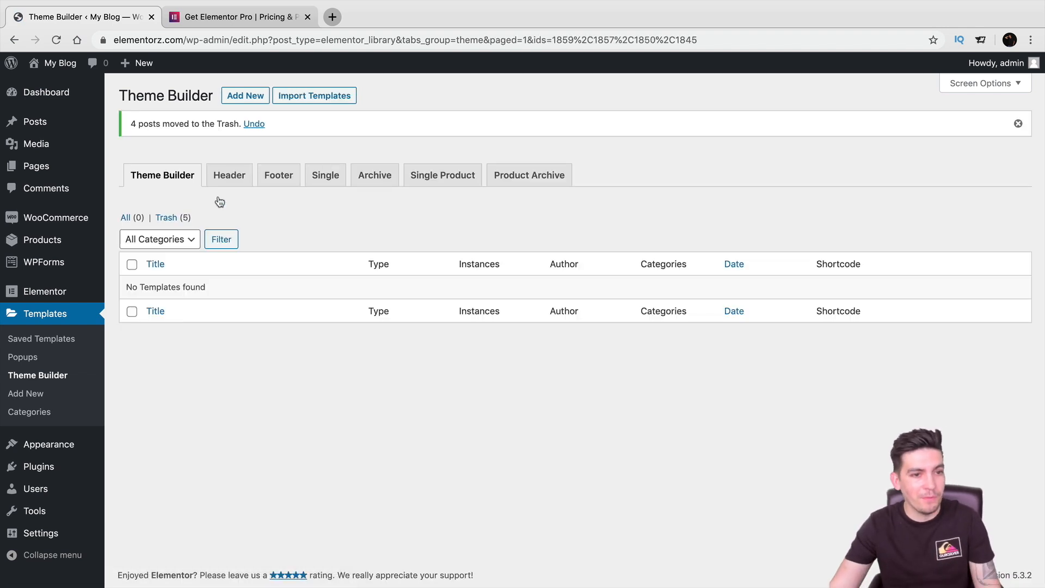
Create a new Header template named "Main Header".
left_click(232, 176)
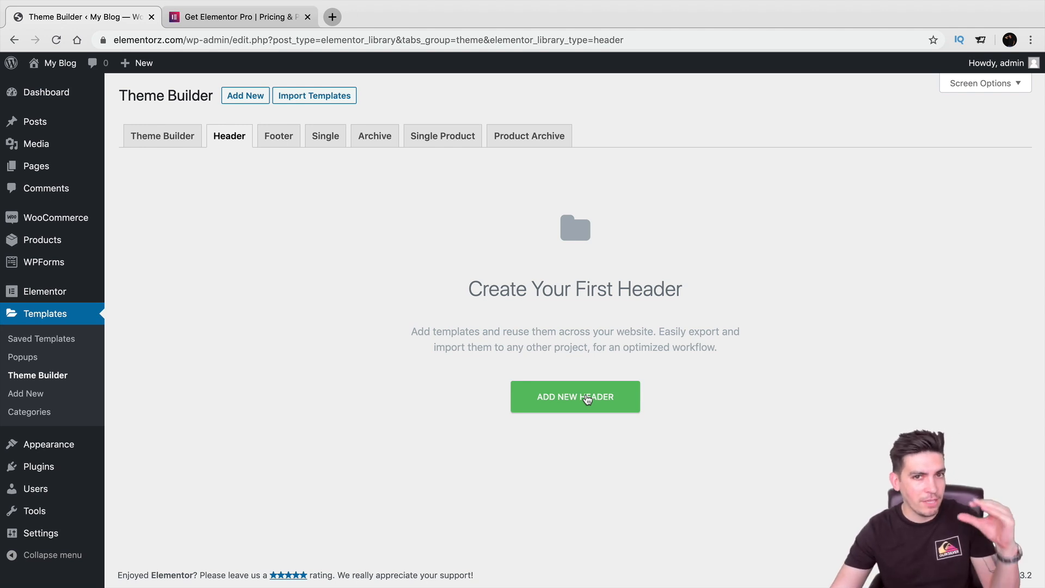
left_click(583, 405)
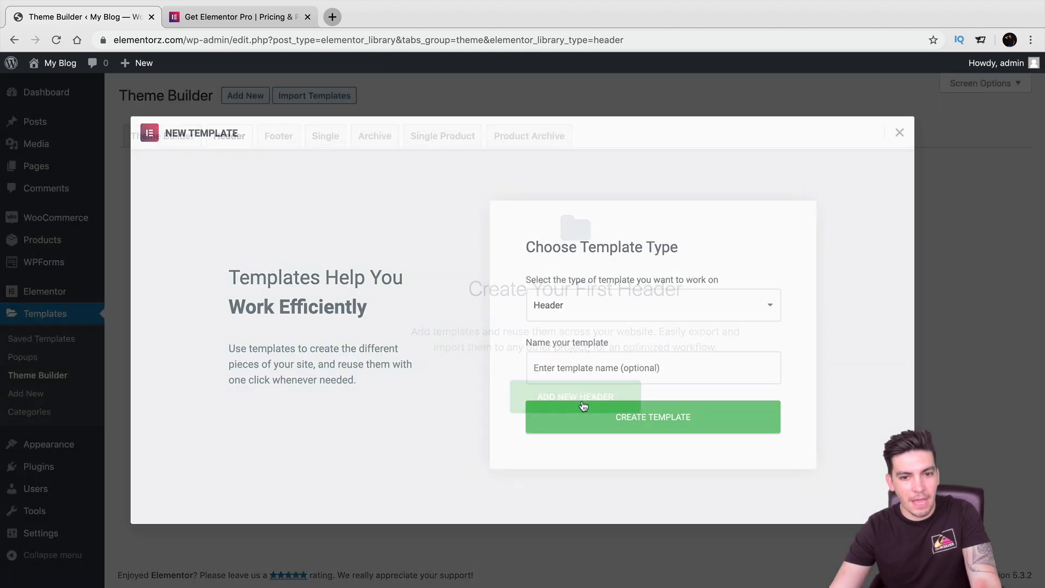
left_click(607, 373)
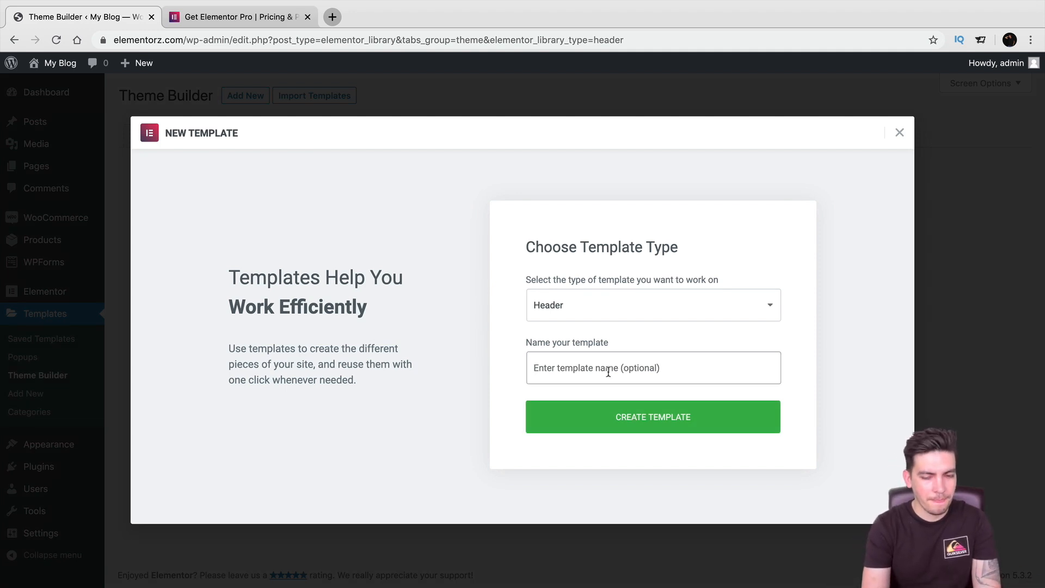
type("Main Header")
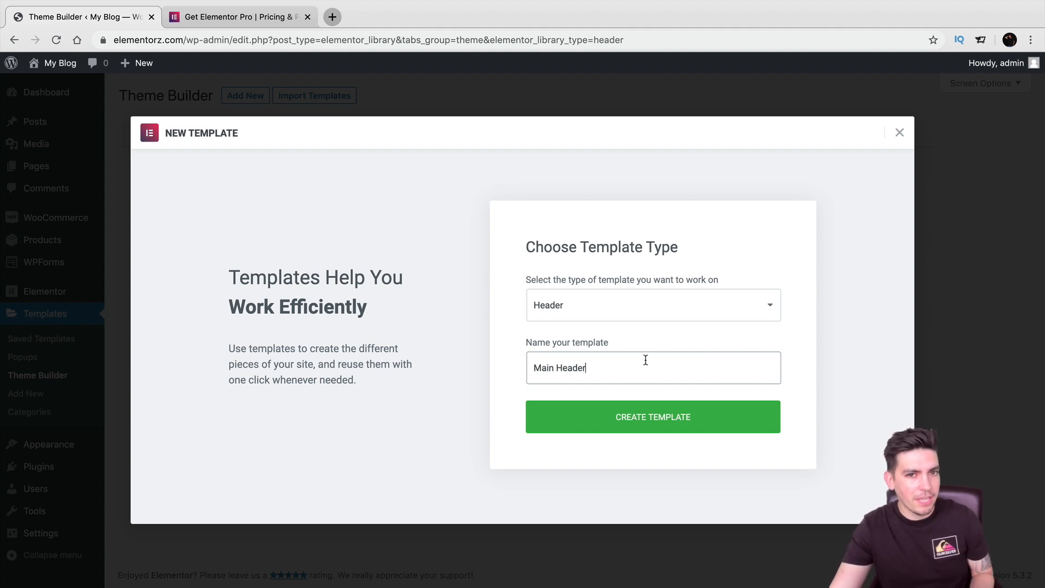
left_click(640, 426)
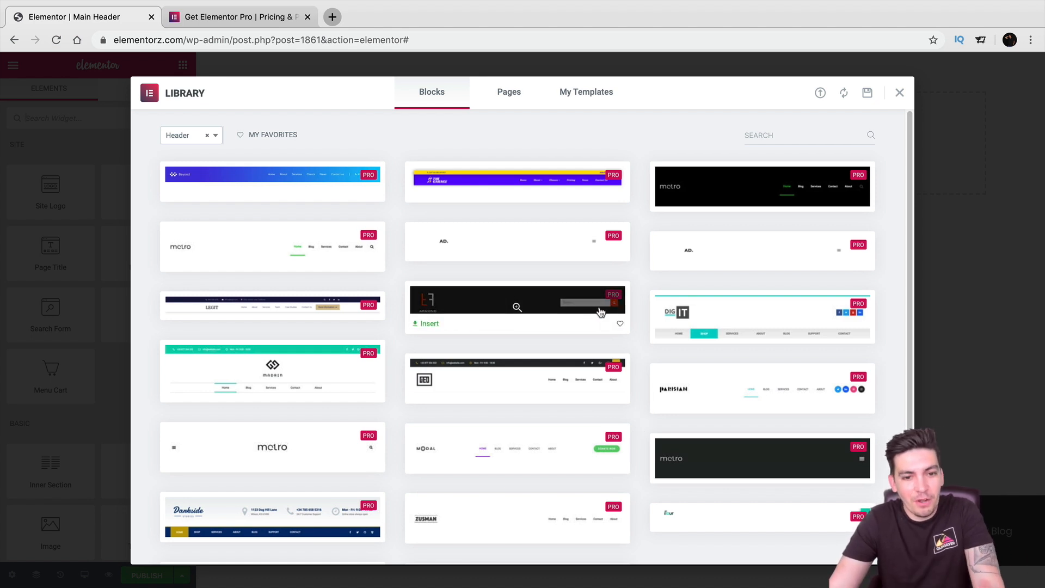
Look through the premade header blocks in the template library.
scroll(491, 381, "down", 3)
scroll(572, 429, "up", 3)
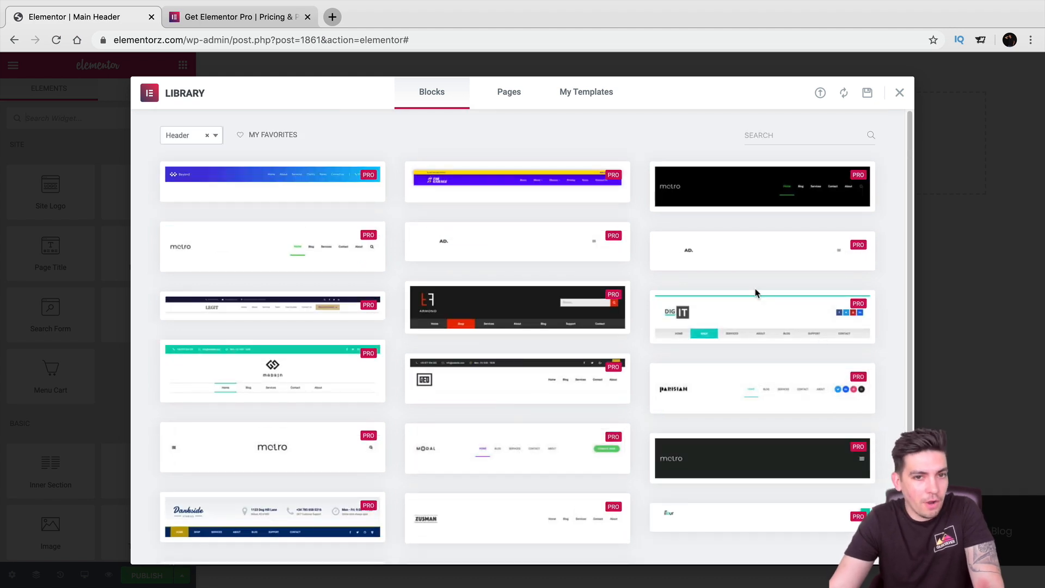
scroll(751, 316, "down", 15)
scroll(577, 462, "up", 15)
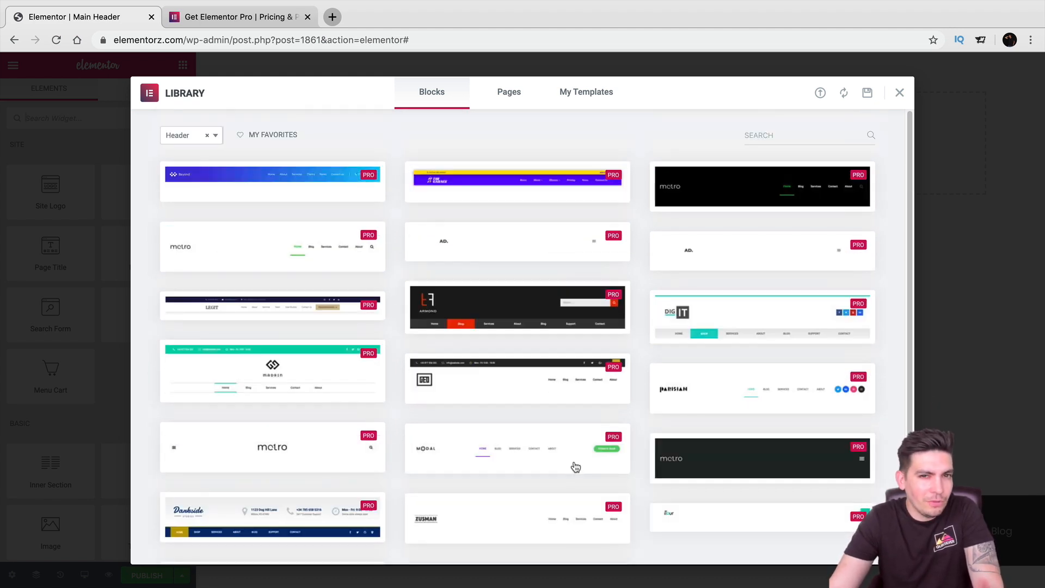
Insert the blue gradient Beyond header block and set its section's first background gradient color to #0700DB.
mouse_move(332, 183)
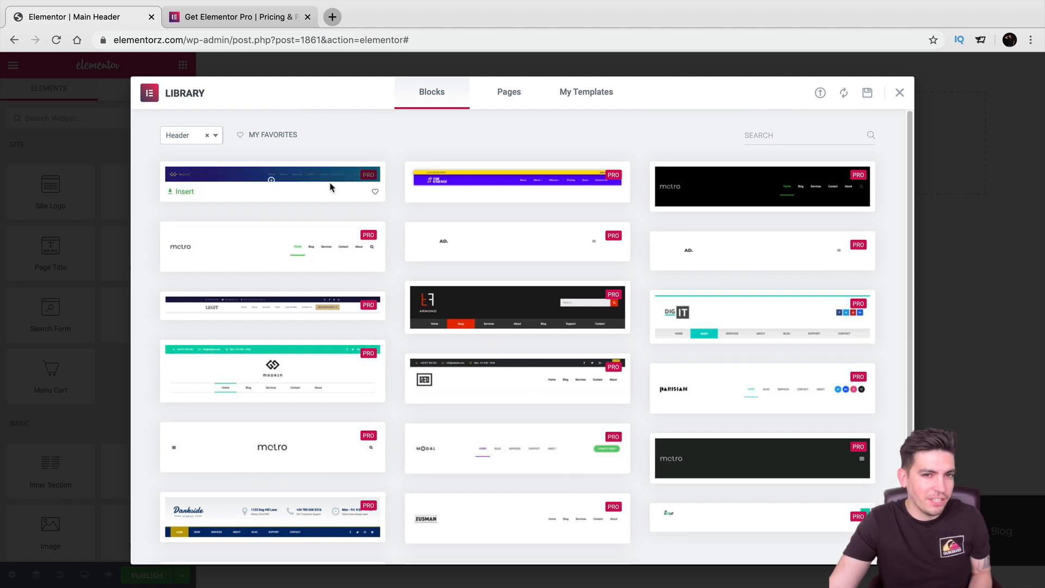
left_click(185, 193)
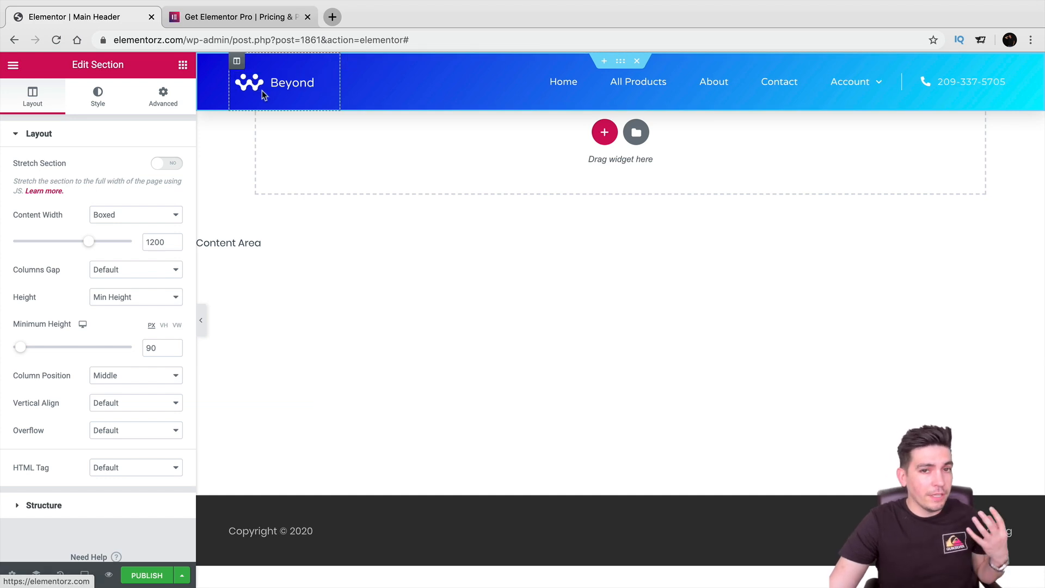
left_click(621, 62)
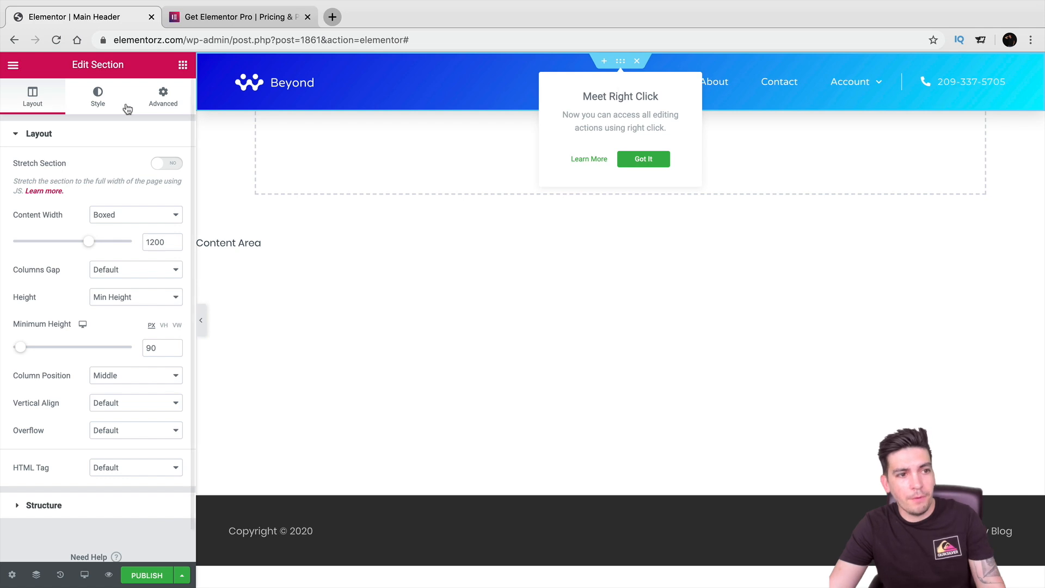
left_click(96, 101)
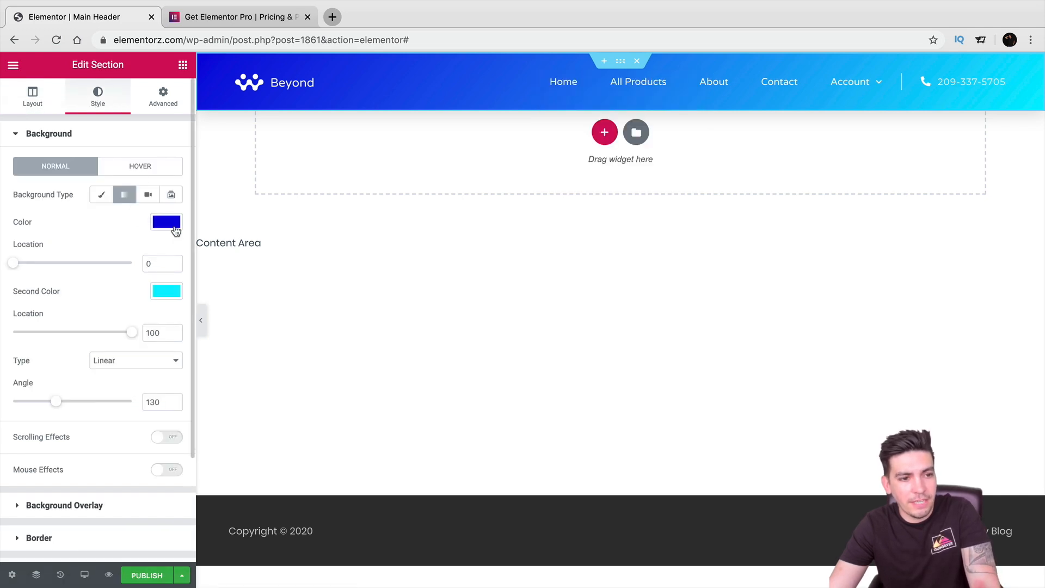
left_click(166, 222)
mouse_move(170, 288)
left_mouse_down()
mouse_move(75, 334)
mouse_move(72, 370)
mouse_move(172, 287)
left_mouse_up()
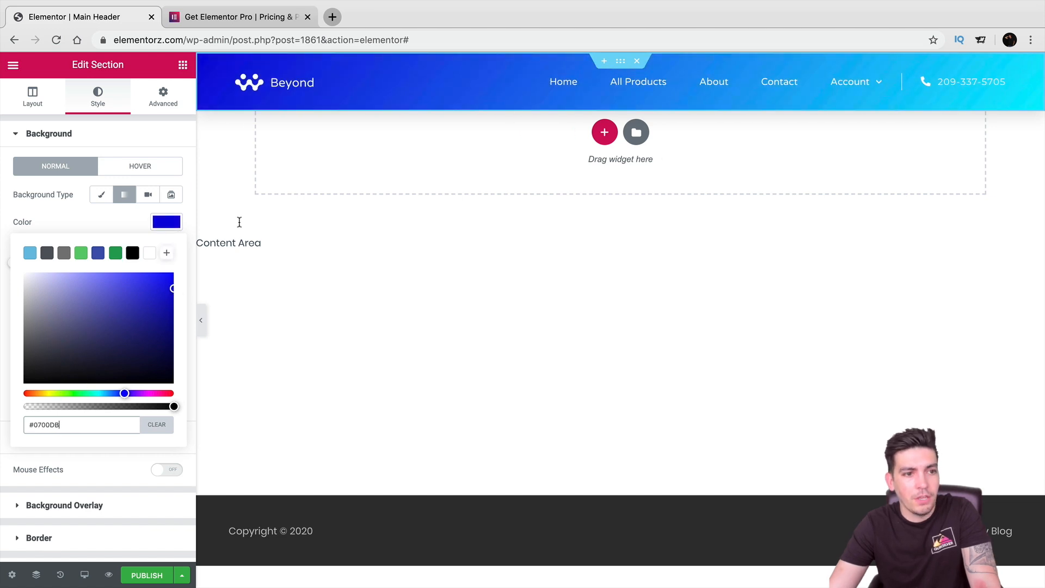
Place a Button widget below the phone number in the header and delete it again.
left_click(182, 65)
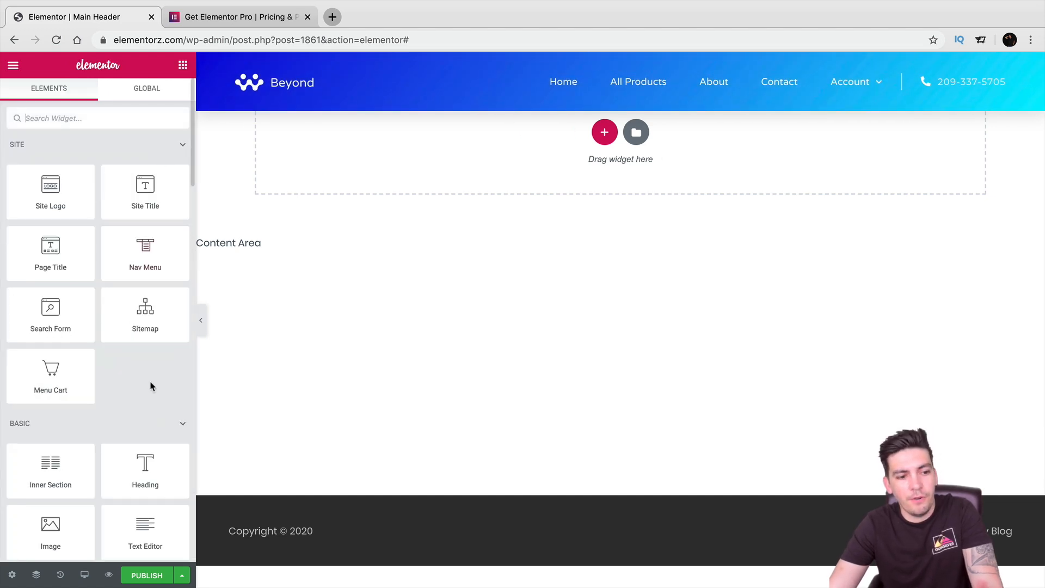
scroll(156, 392, "down", 1)
scroll(152, 493, "down", 2)
left_click_drag(46, 454, 60, 376)
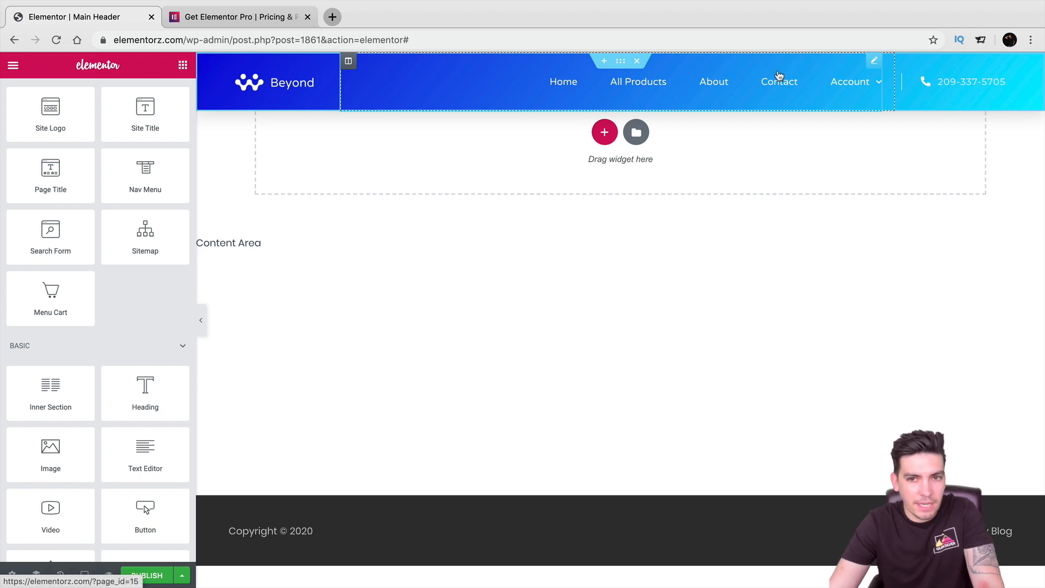
scroll(154, 342, "down", 3)
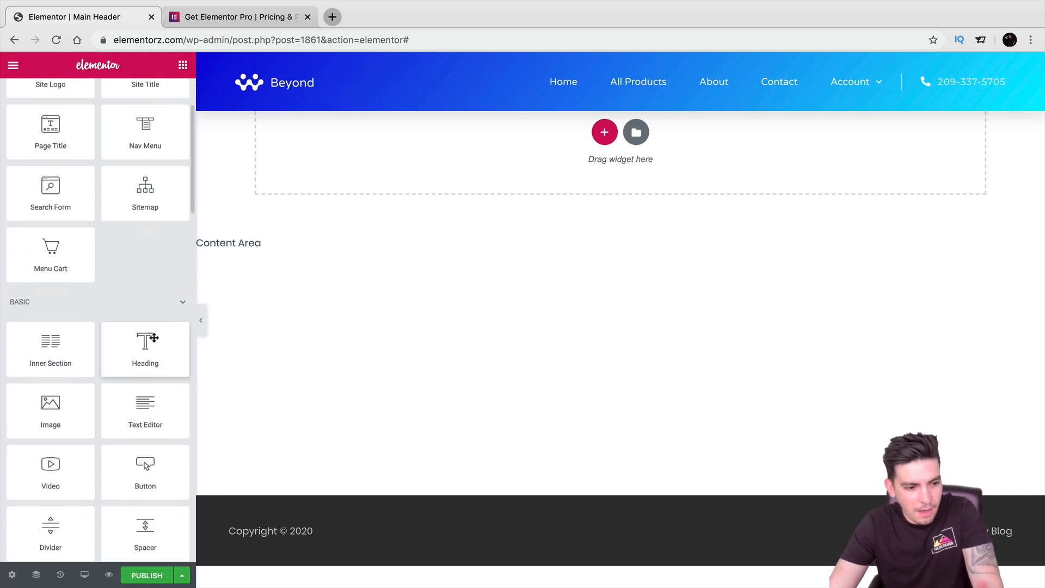
left_click_drag(145, 365, 934, 82)
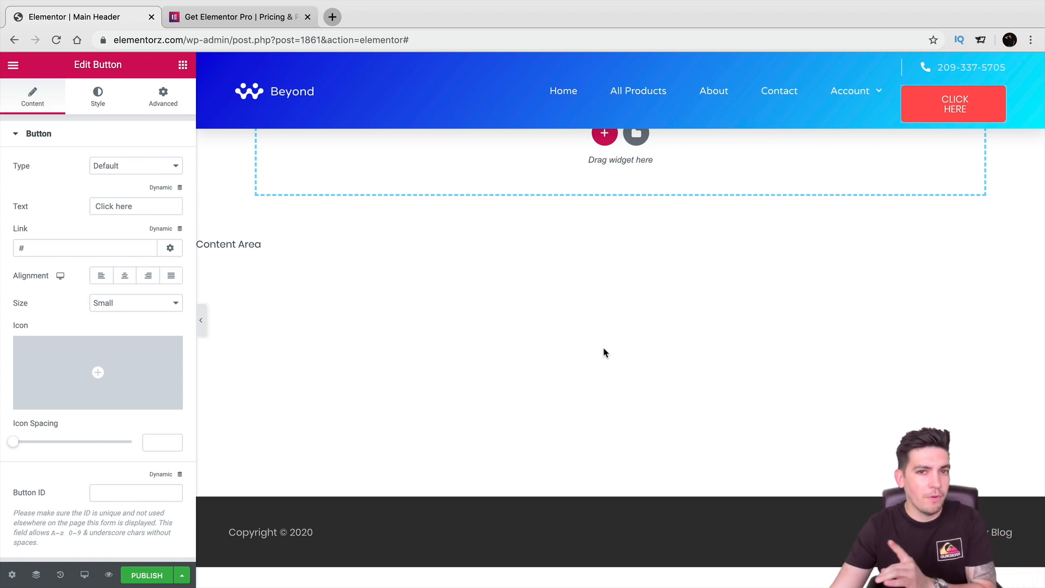
right_click(916, 103)
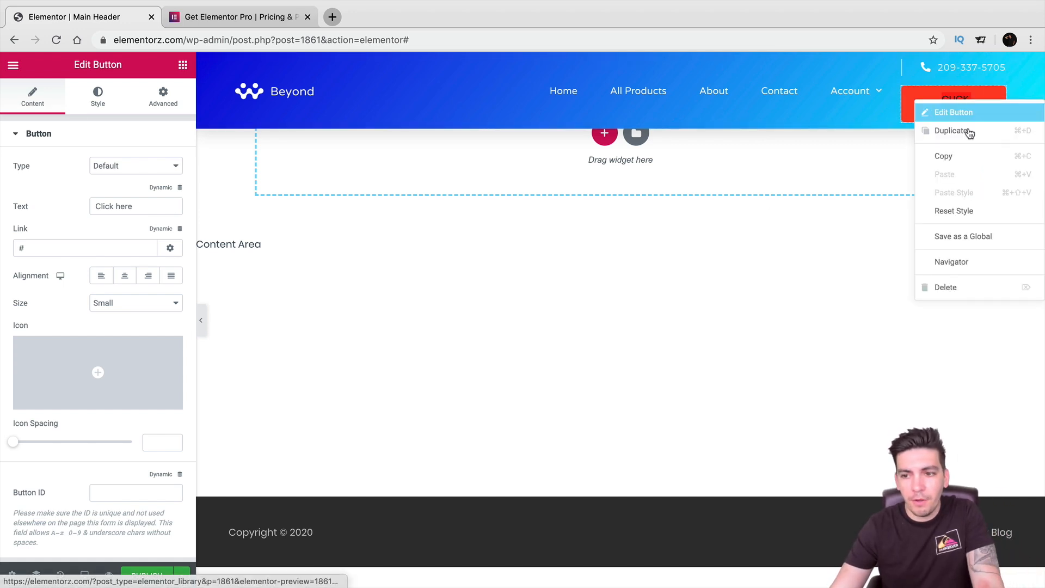
left_click(978, 289)
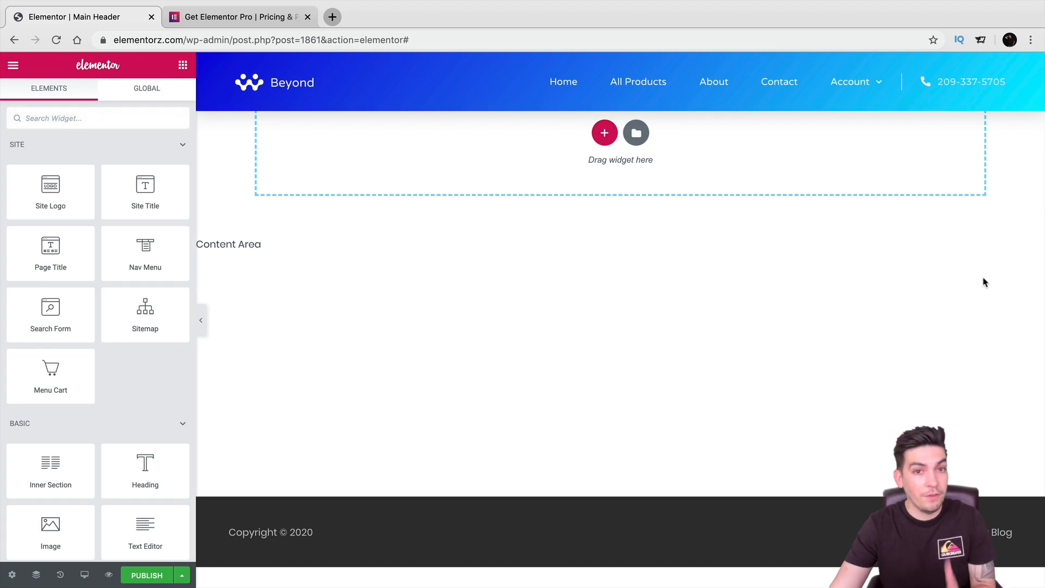
Start publishing the header template and add a display condition that includes the entire site.
scroll(159, 394, "down", 10)
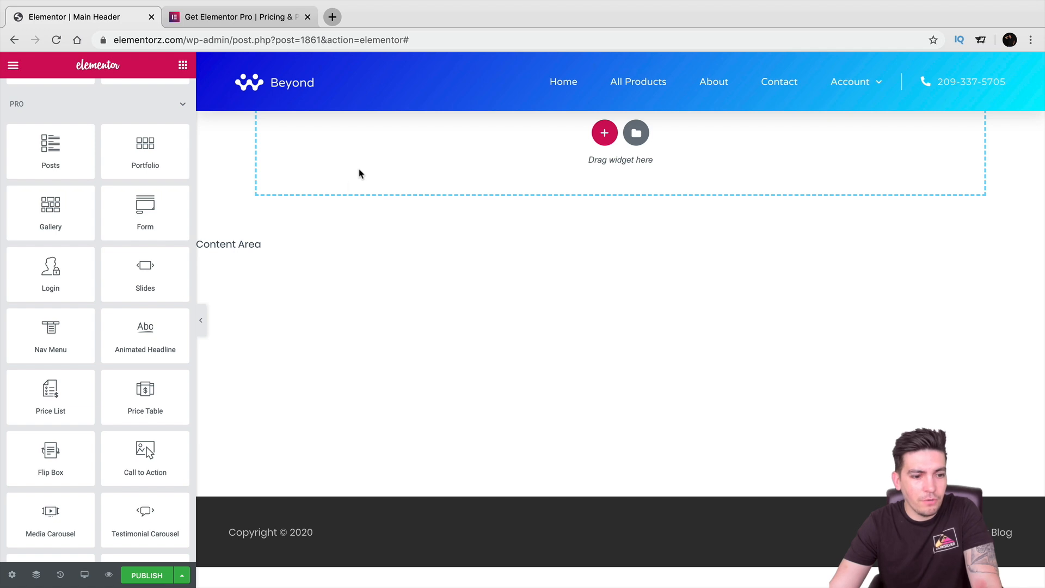
left_click(147, 575)
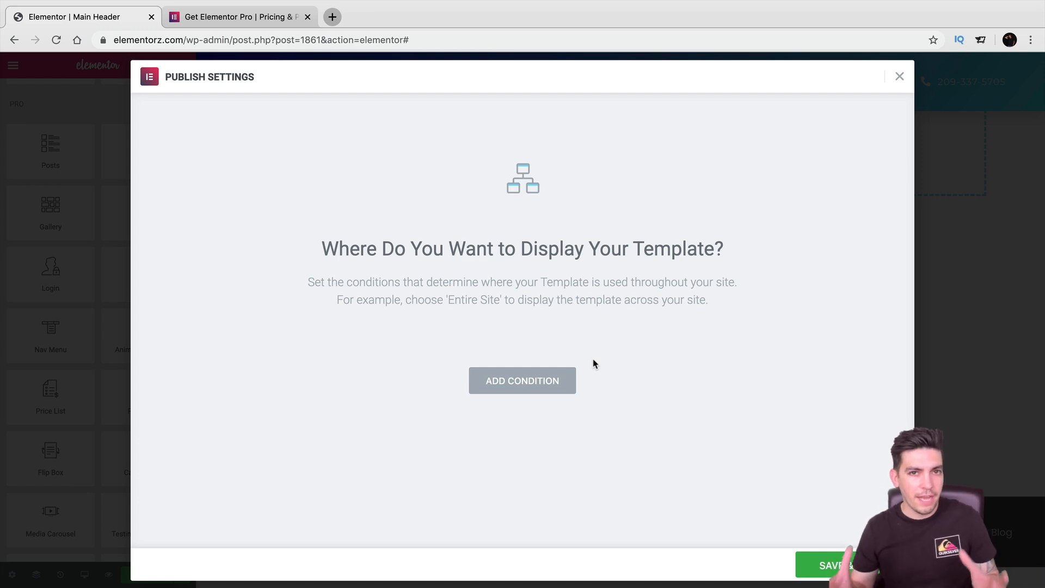
left_click(522, 382)
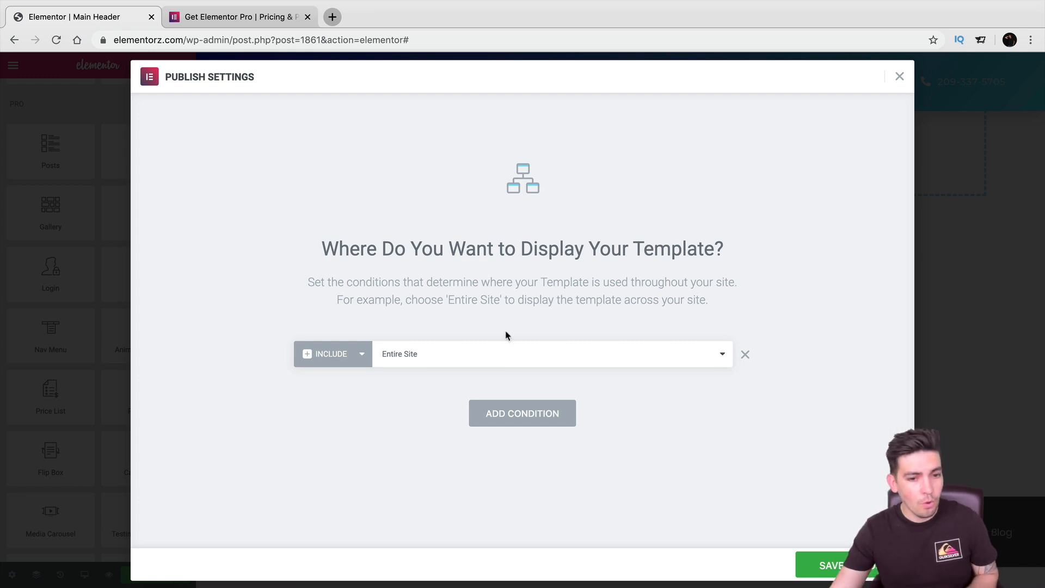
Try limiting the include condition to the singular page About, and set it back to Entire Site.
left_click(514, 357)
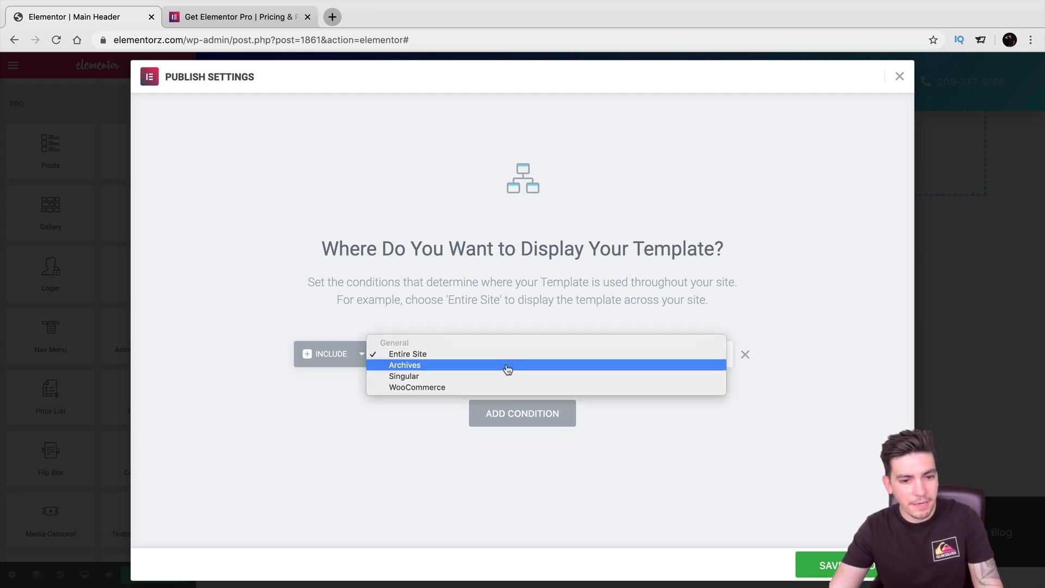
left_click(501, 376)
left_click(590, 355)
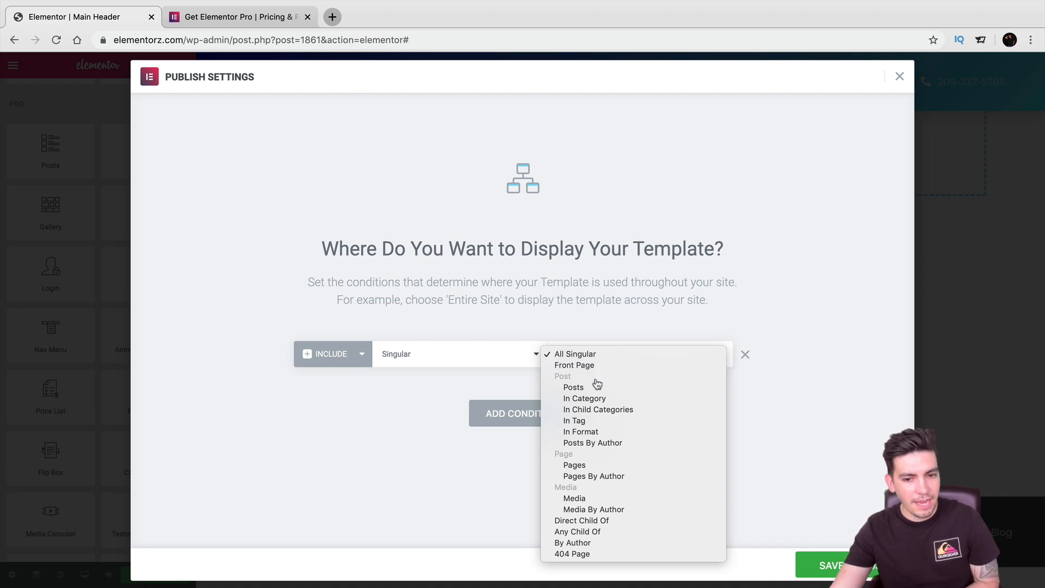
left_click(610, 468)
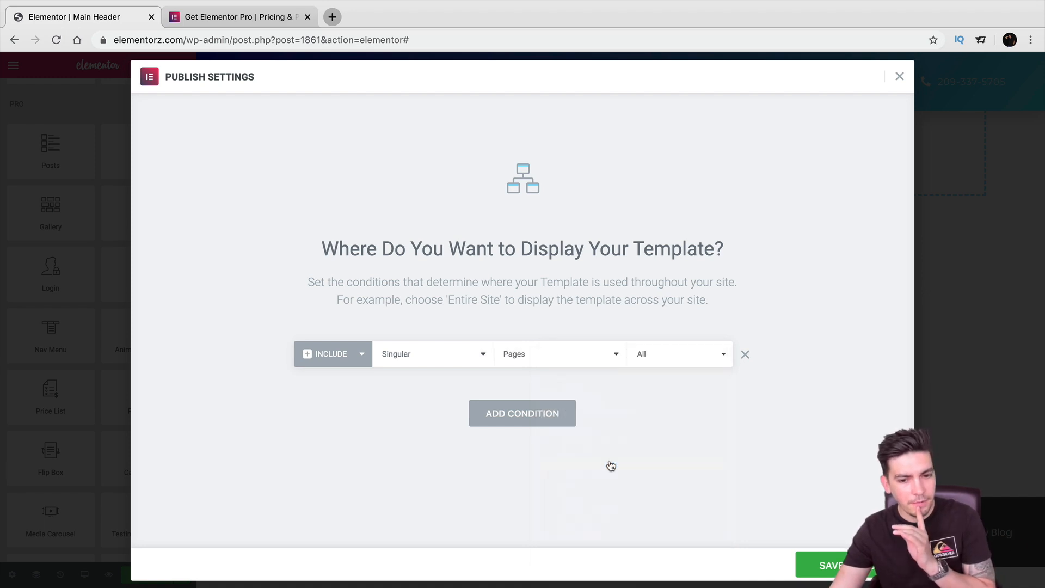
left_click(651, 354)
type("ab")
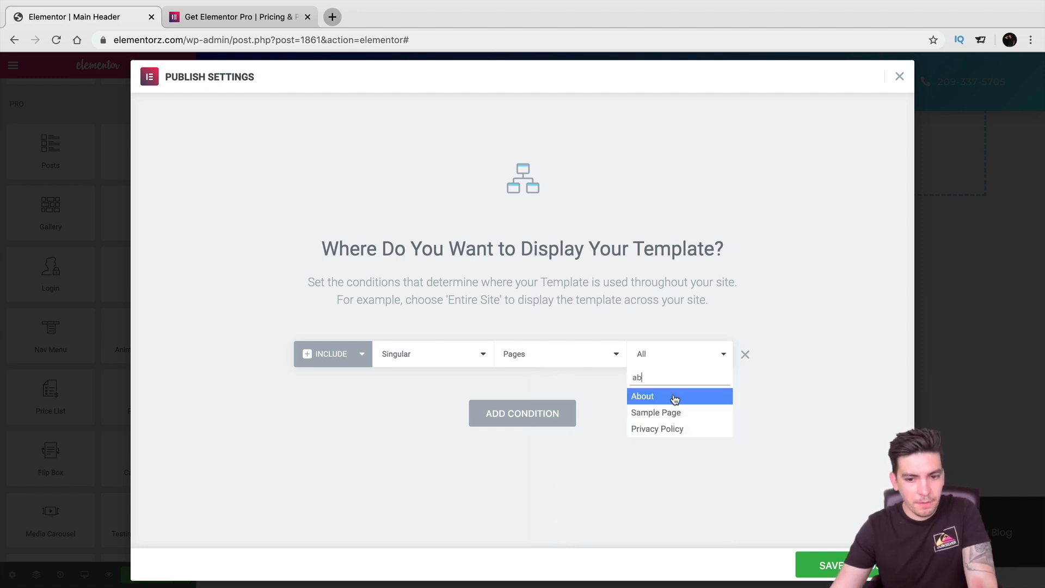
left_click(675, 399)
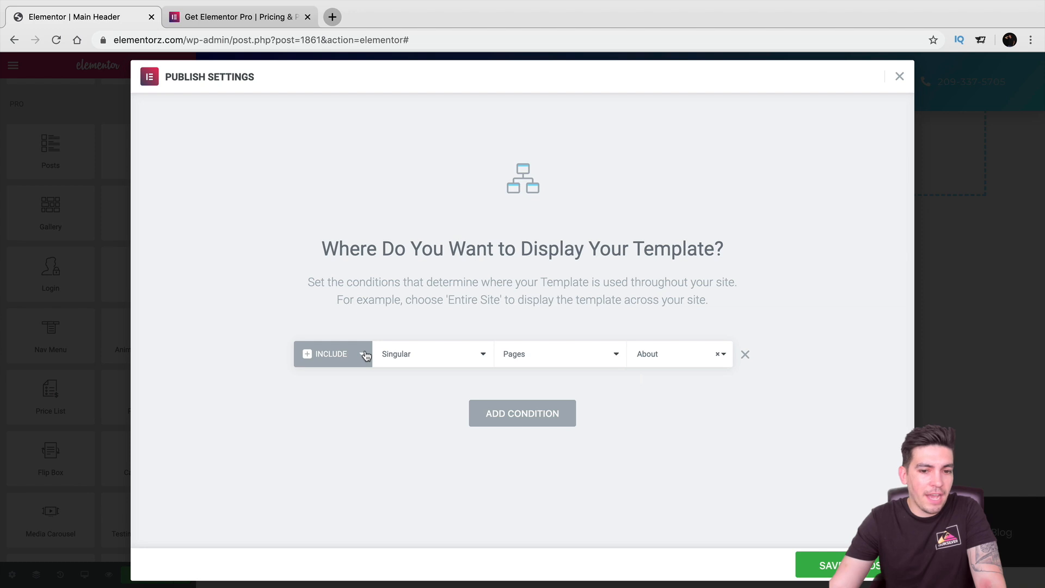
left_click(384, 354)
left_click(428, 333)
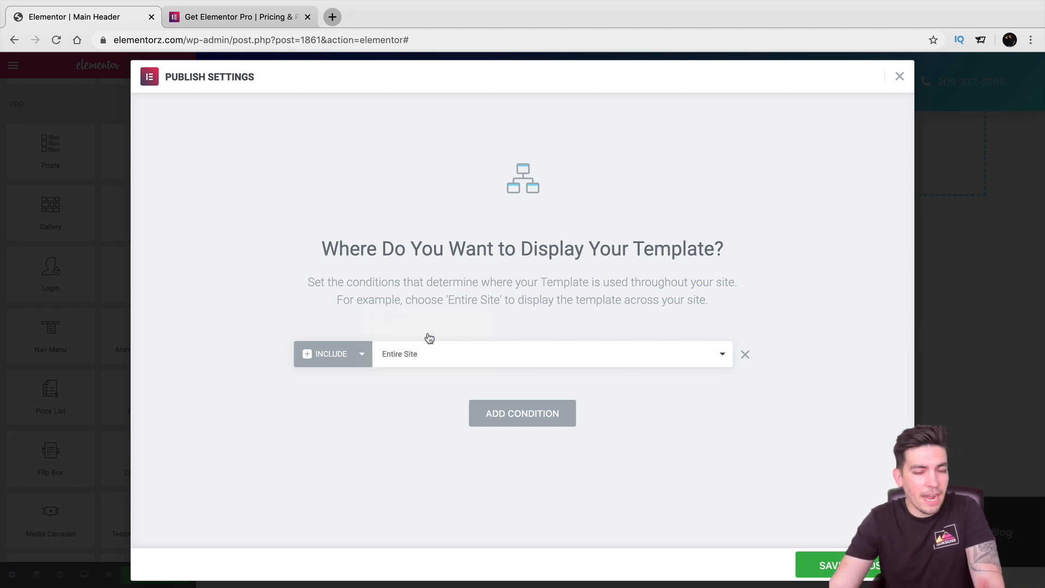
Add a second condition that excludes the singular page About, and save the publish settings.
left_click(531, 414)
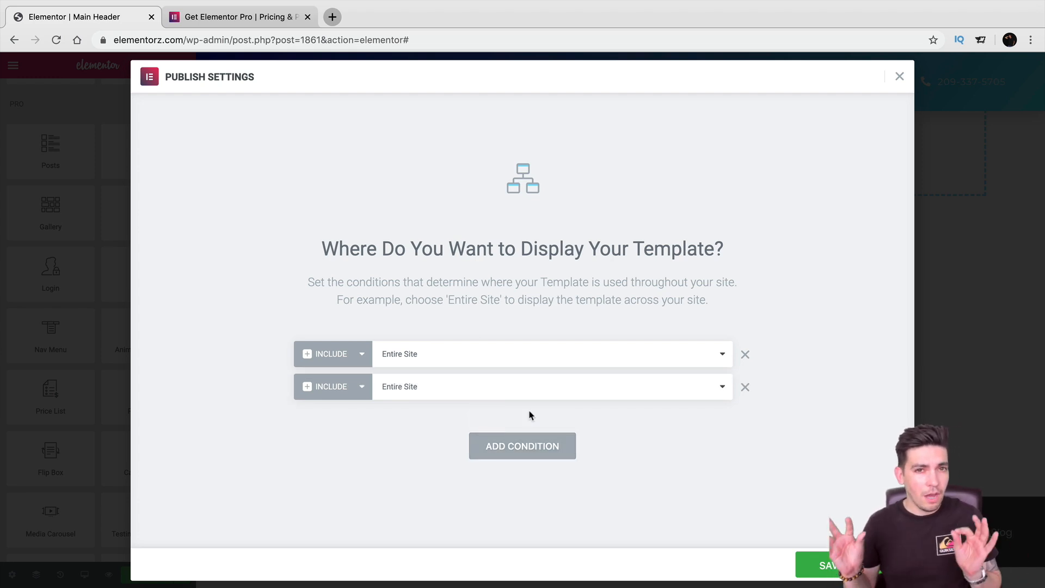
left_click(361, 387)
left_click(357, 397)
left_click(428, 401)
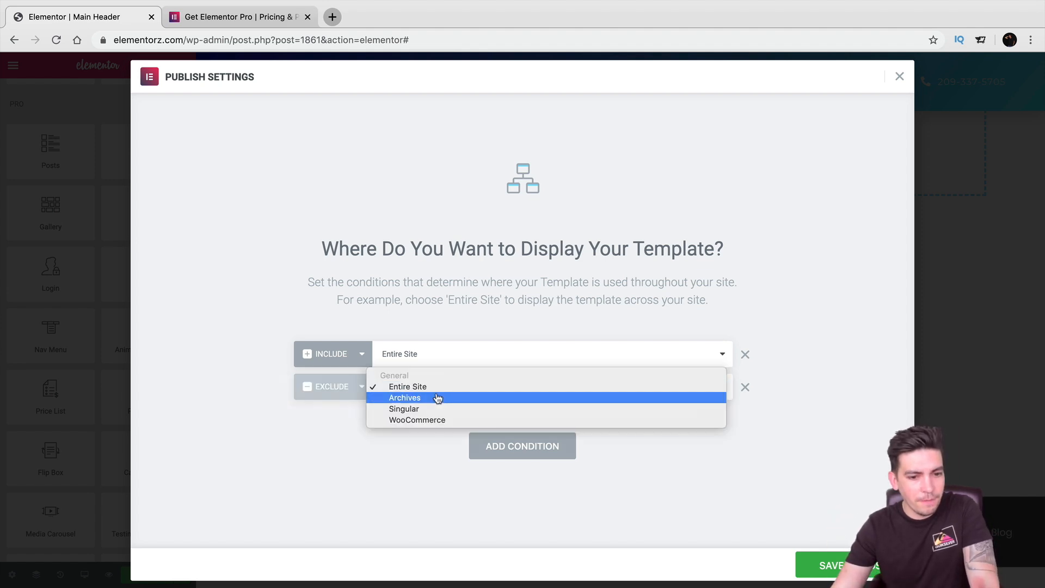
left_click(441, 409)
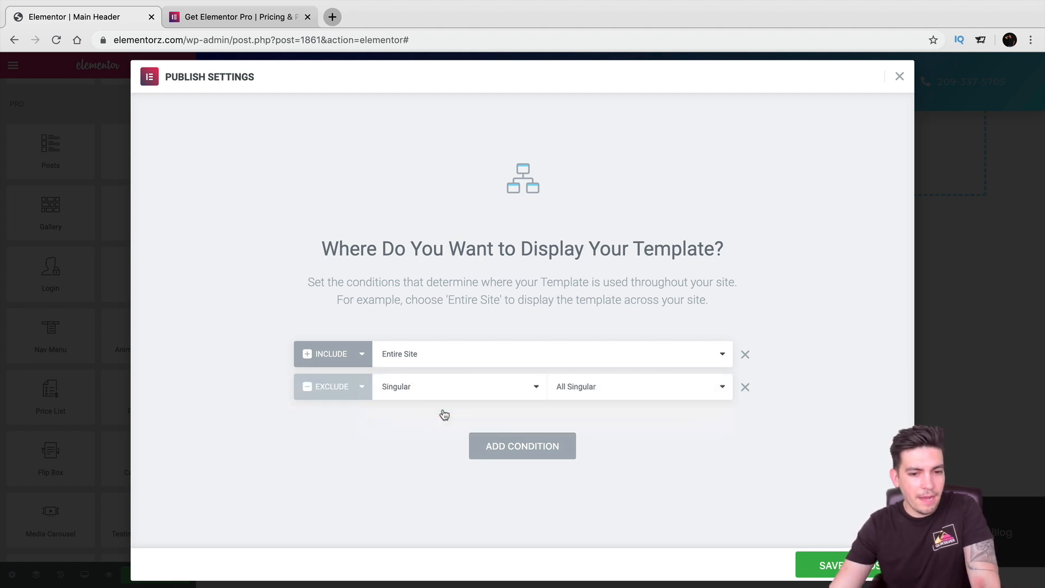
left_click(585, 390)
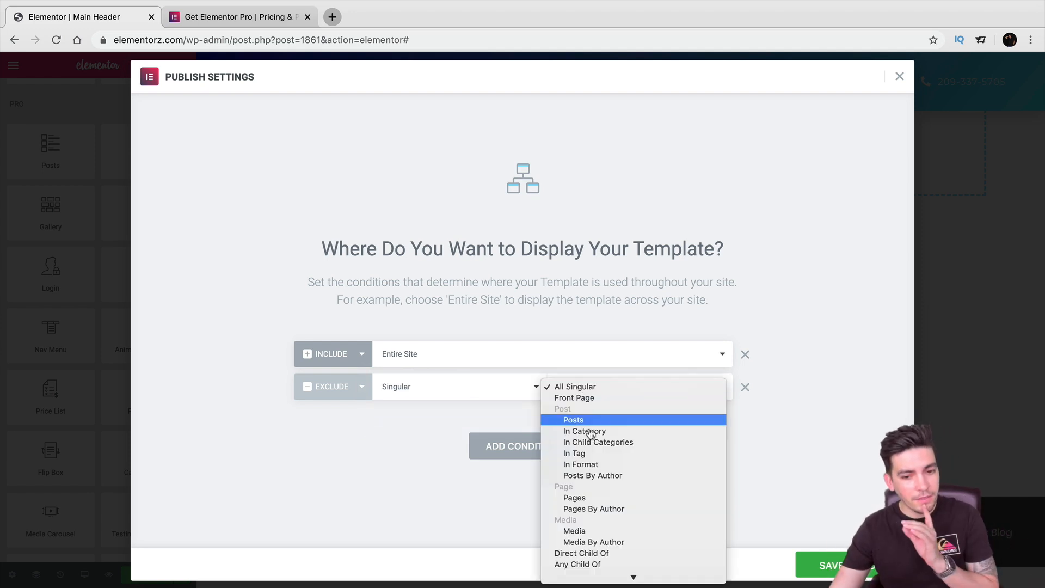
left_click(600, 500)
left_click(658, 392)
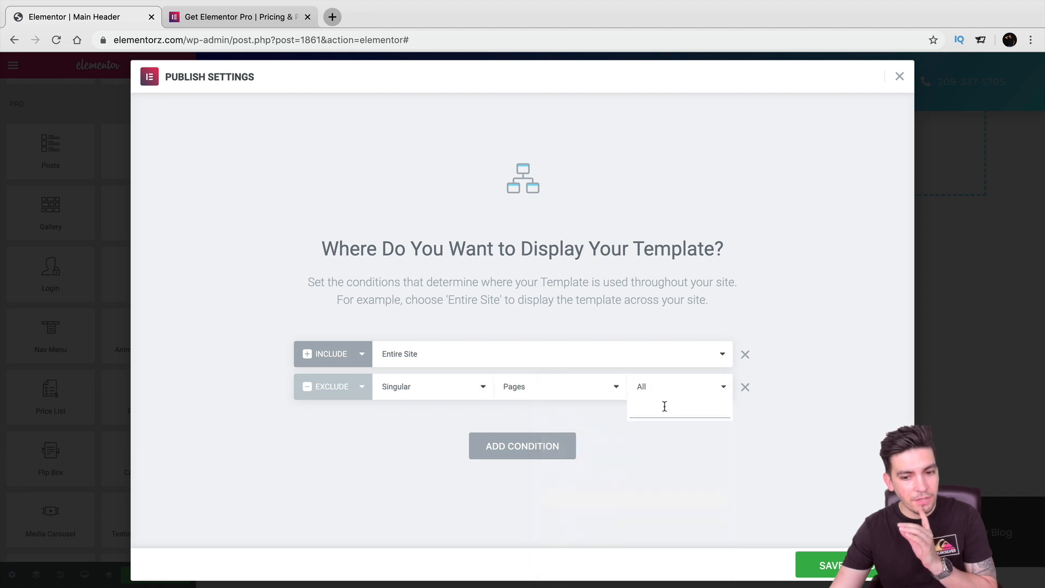
type("abou")
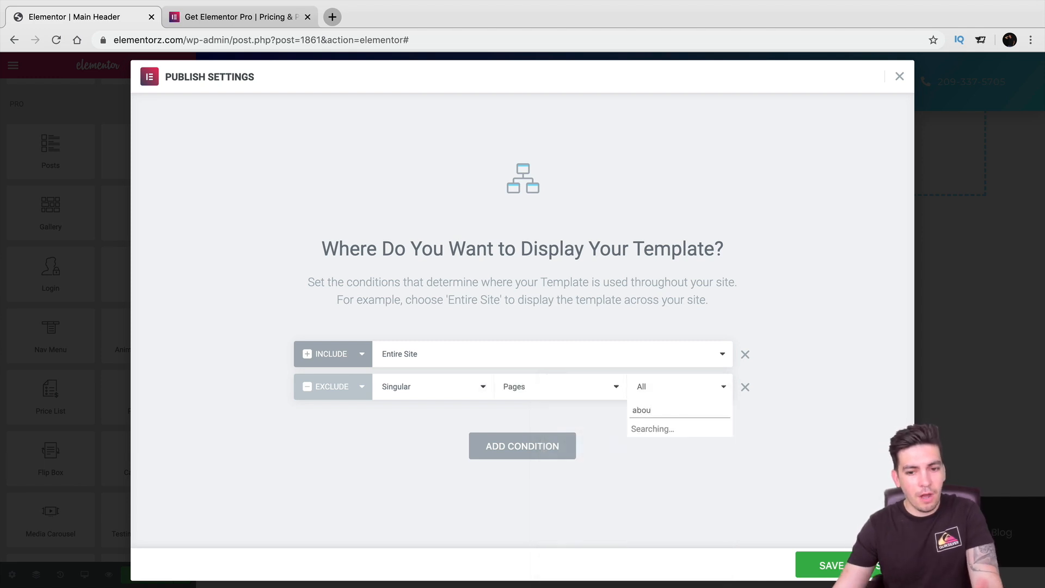
left_click(663, 428)
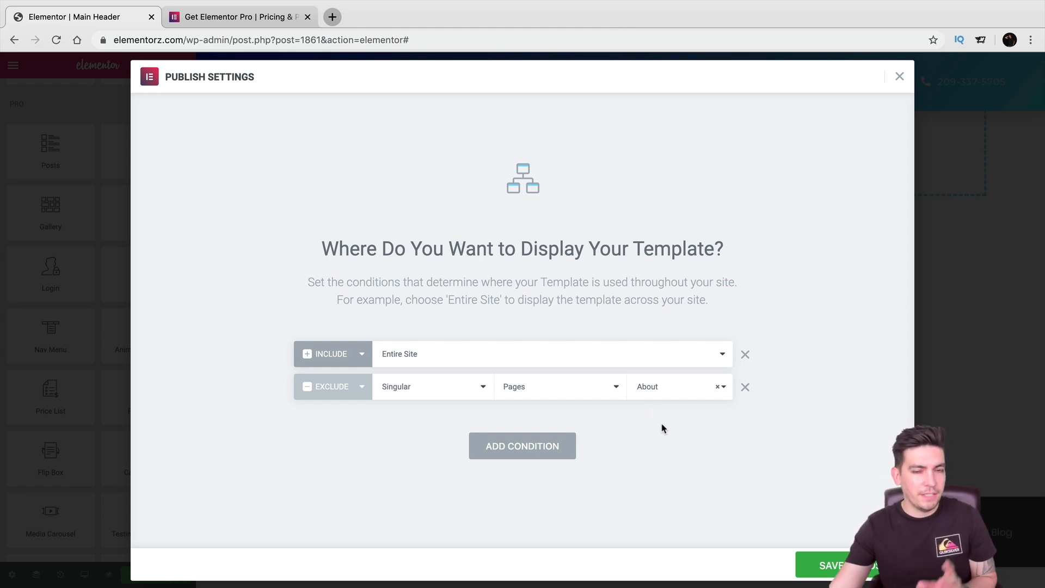
left_click(829, 565)
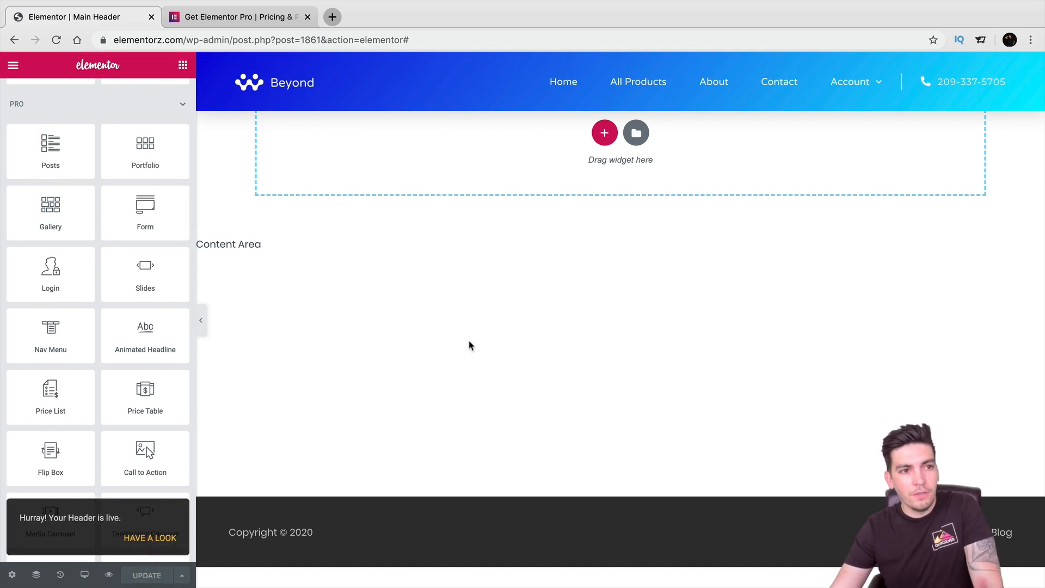
Exit the header editor to the WordPress dashboard and visit the live site's home page.
left_click(13, 65)
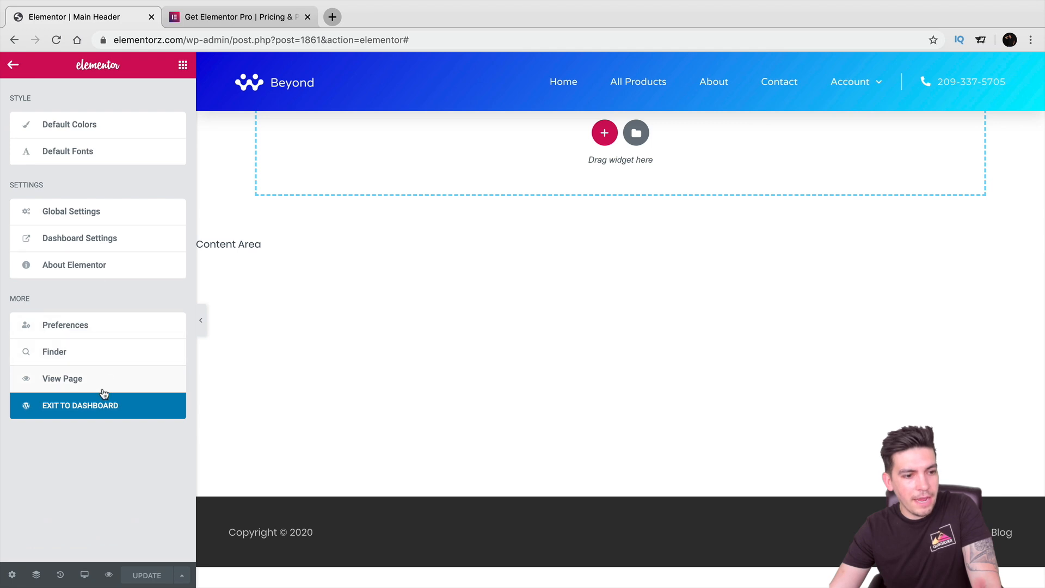
left_click(99, 412)
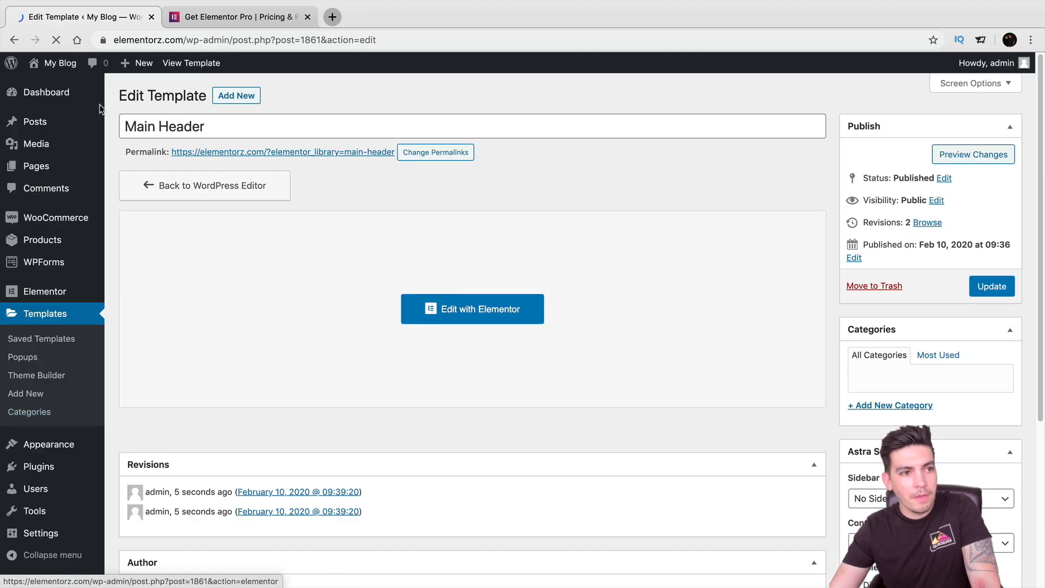
mouse_move(57, 64)
left_click(61, 90)
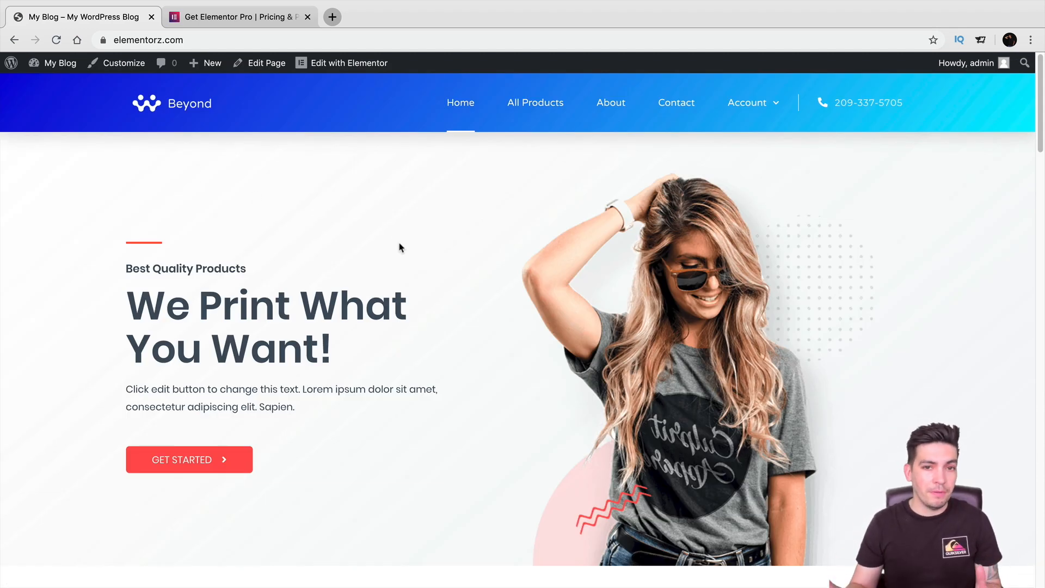
Check the header on the Contact, About, All Products and Home pages of the live site.
left_click(684, 104)
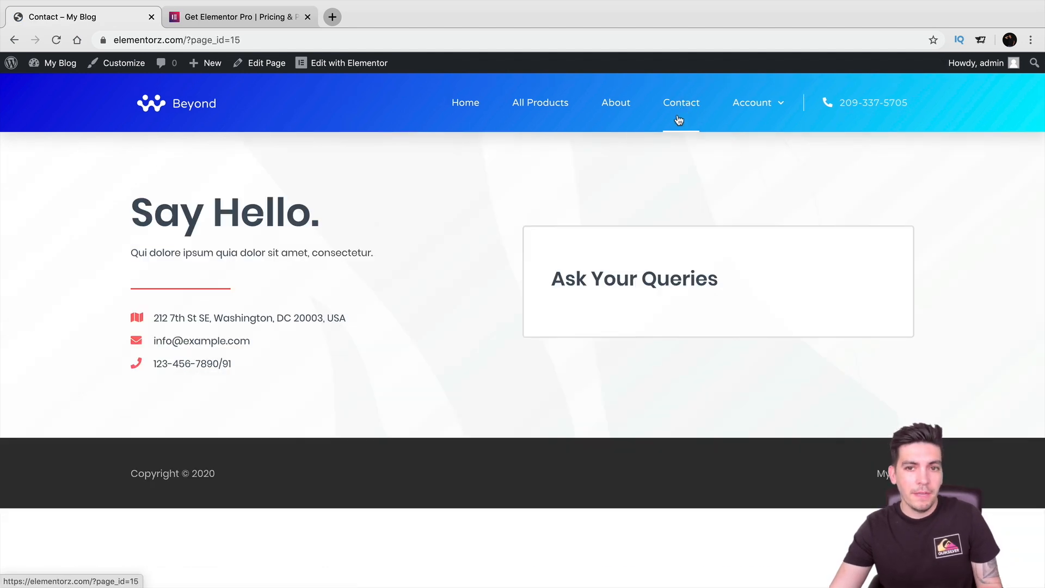
left_click(616, 106)
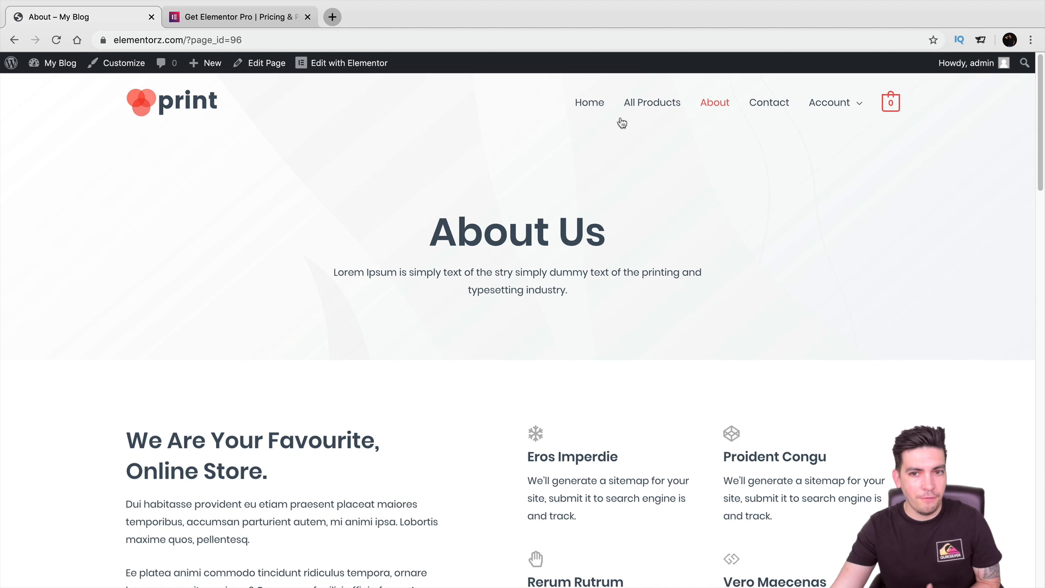
left_click(636, 109)
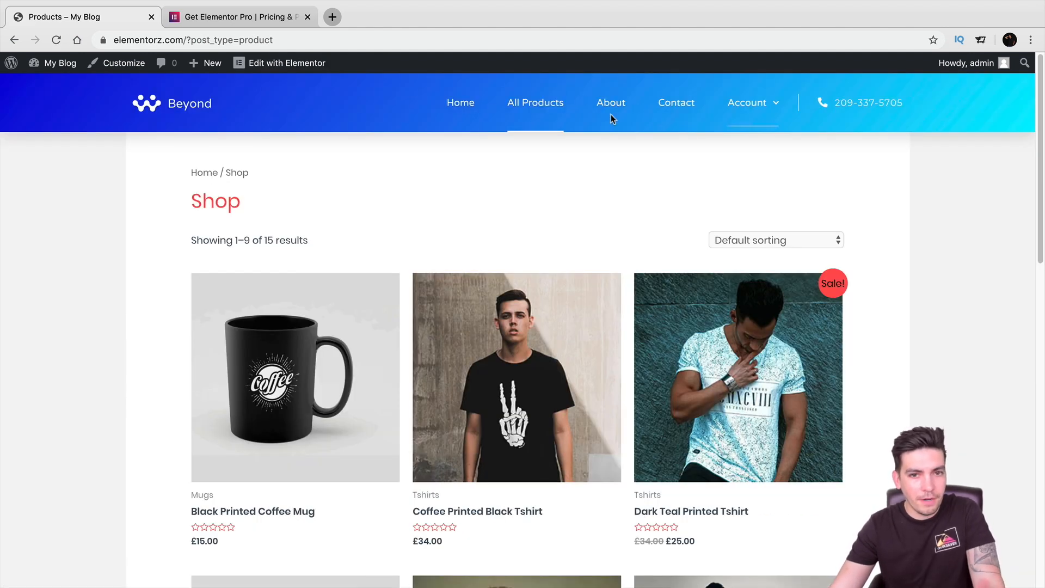
left_click(453, 107)
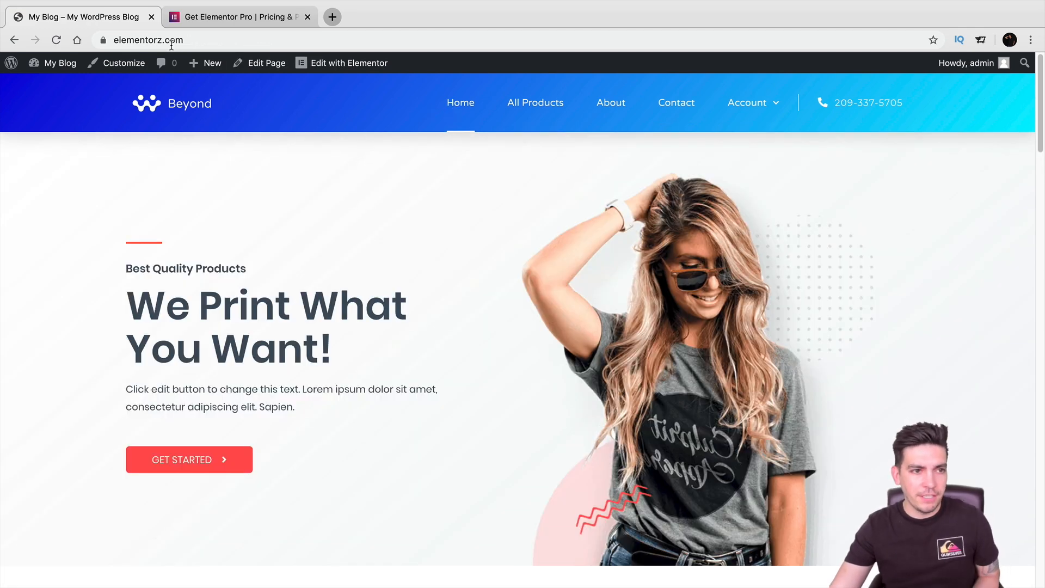
Return to the dashboard and open the Main Header template from the Theme Builder for editing in Elementor.
mouse_move(52, 64)
left_click(55, 88)
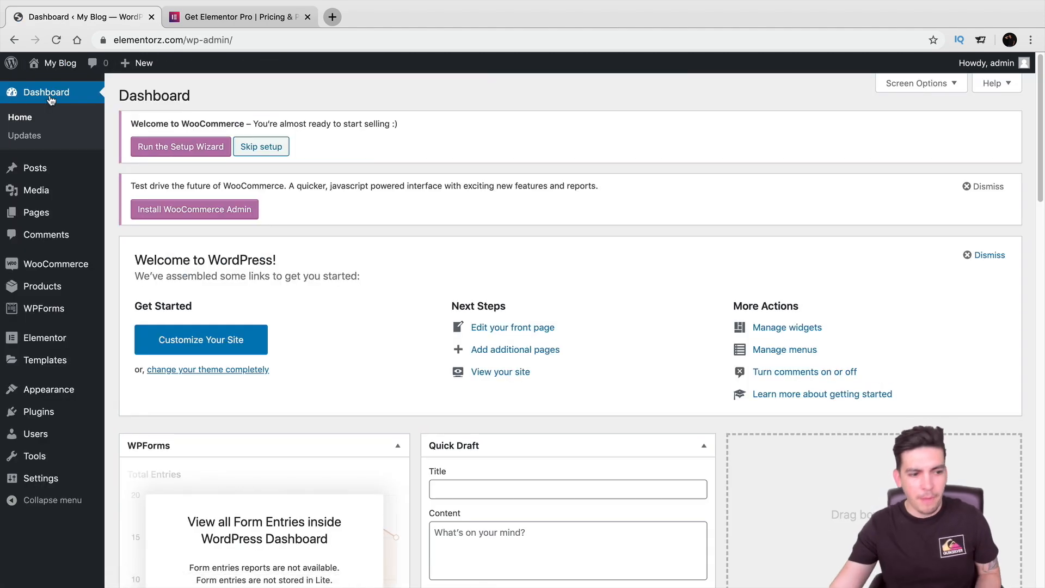
mouse_move(109, 400)
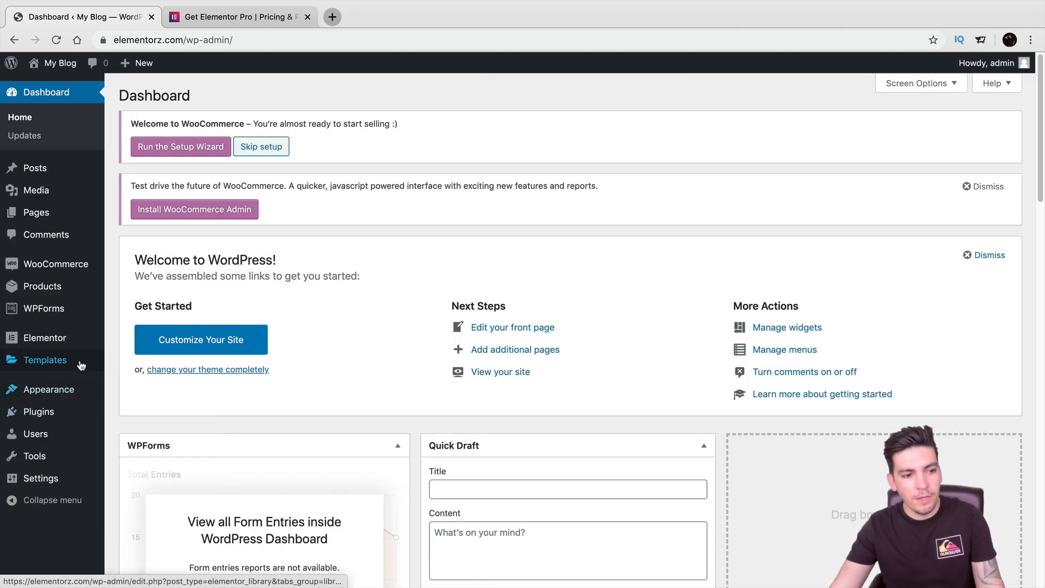
mouse_move(82, 361)
left_click(126, 399)
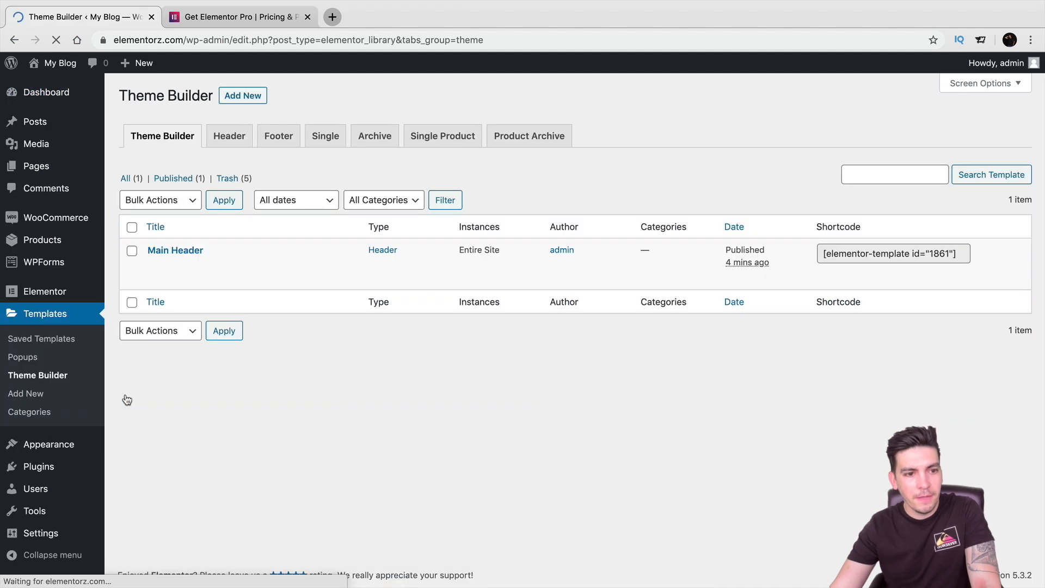
left_click(155, 266)
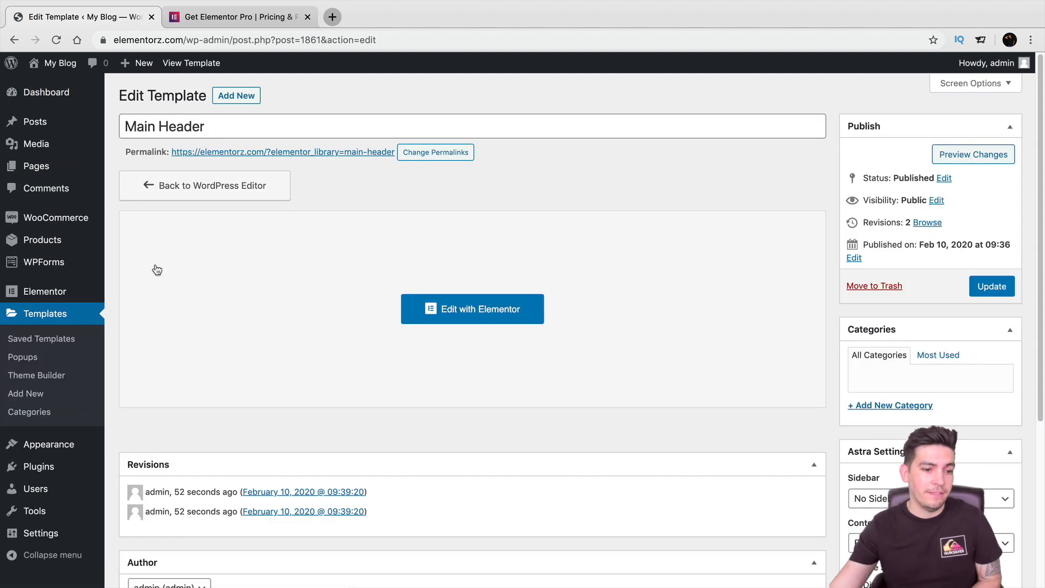
left_click_drag(467, 312, 473, 316)
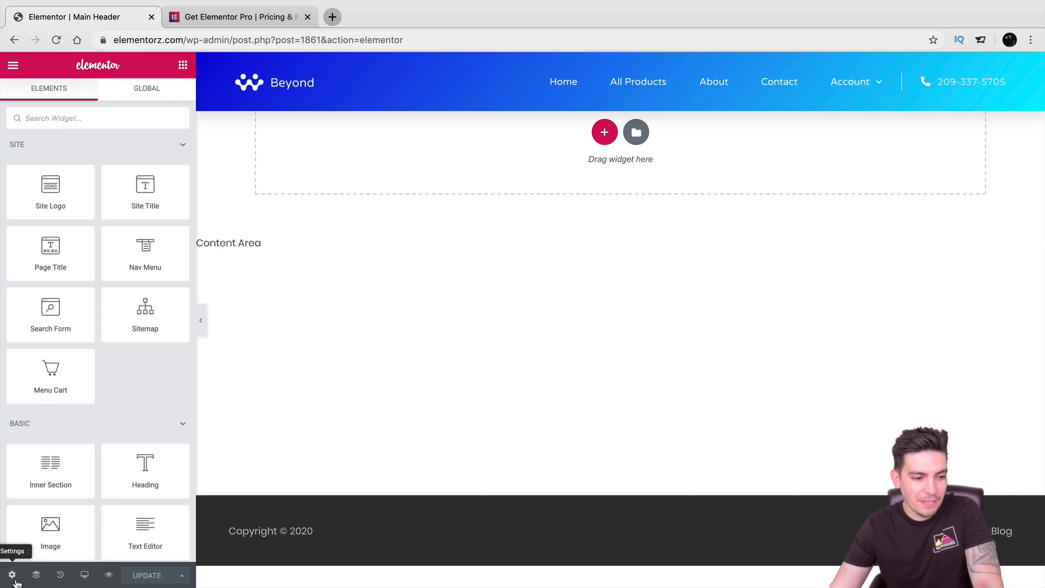
Look at the header's general settings, its structure in the Navigator, and the nav menu widget's content settings.
left_click(12, 575)
left_click(35, 575)
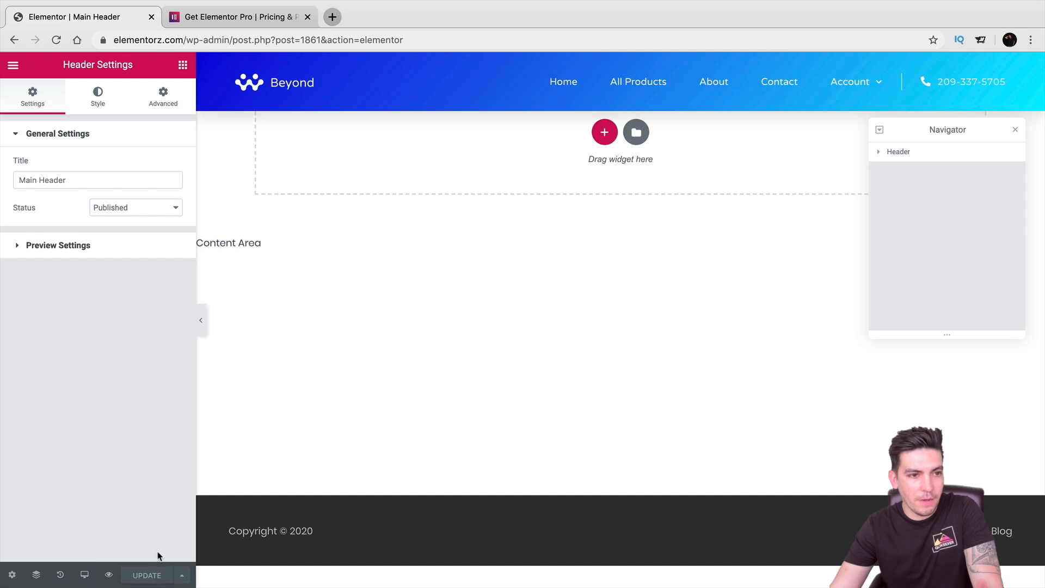
left_click(515, 97)
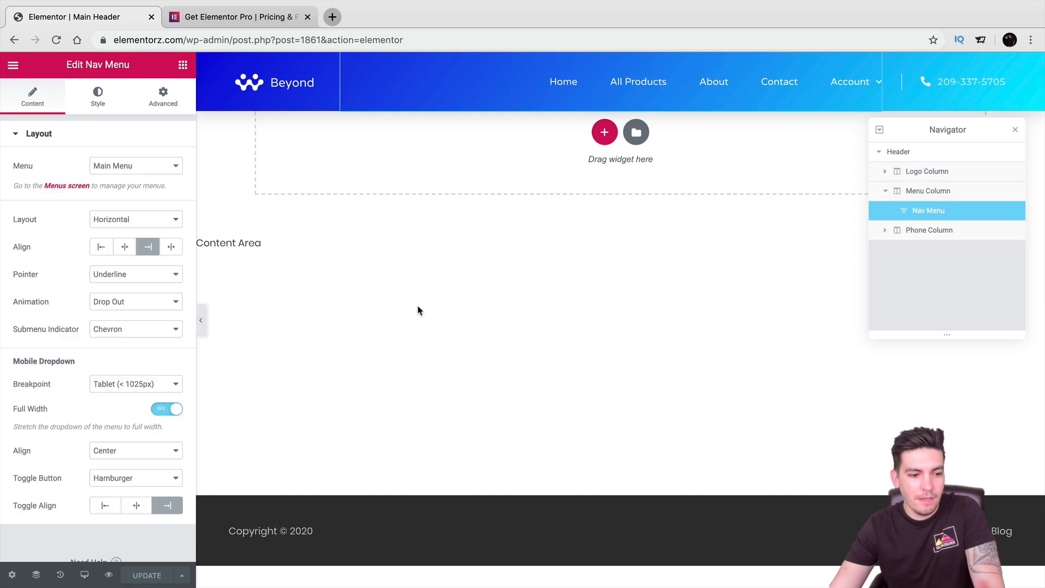
Open the header's display conditions and remove the condition that excludes the About page.
left_click(181, 575)
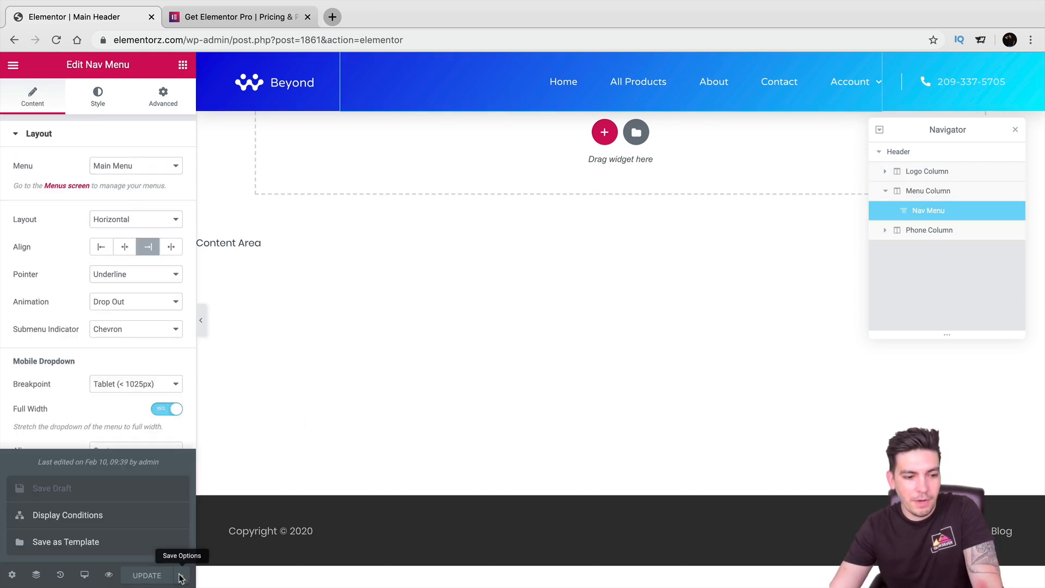
left_click(56, 515)
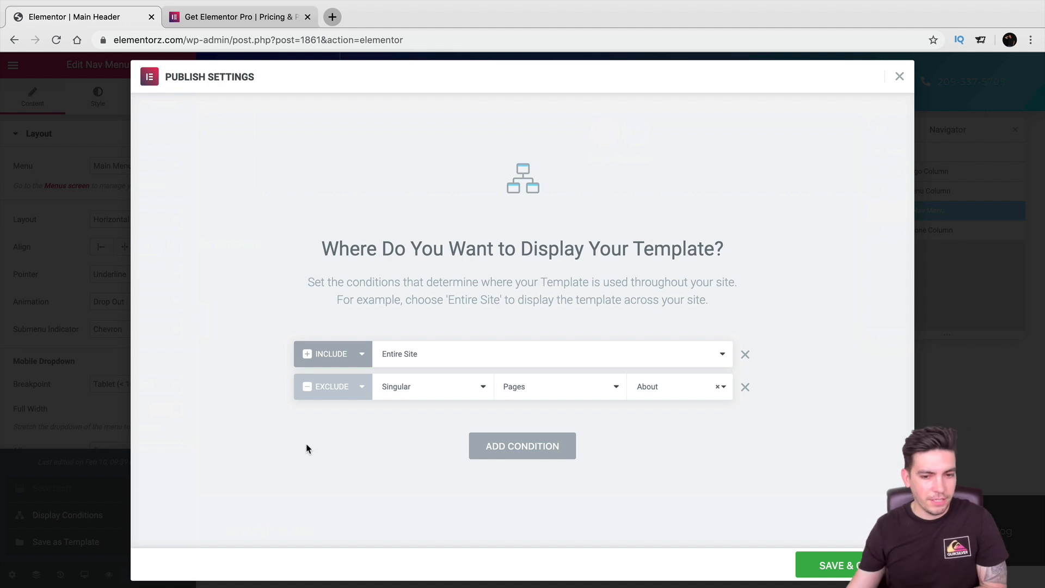
left_click(745, 387)
Limit the include condition to the singular page About, and save the publish settings.
left_click(442, 362)
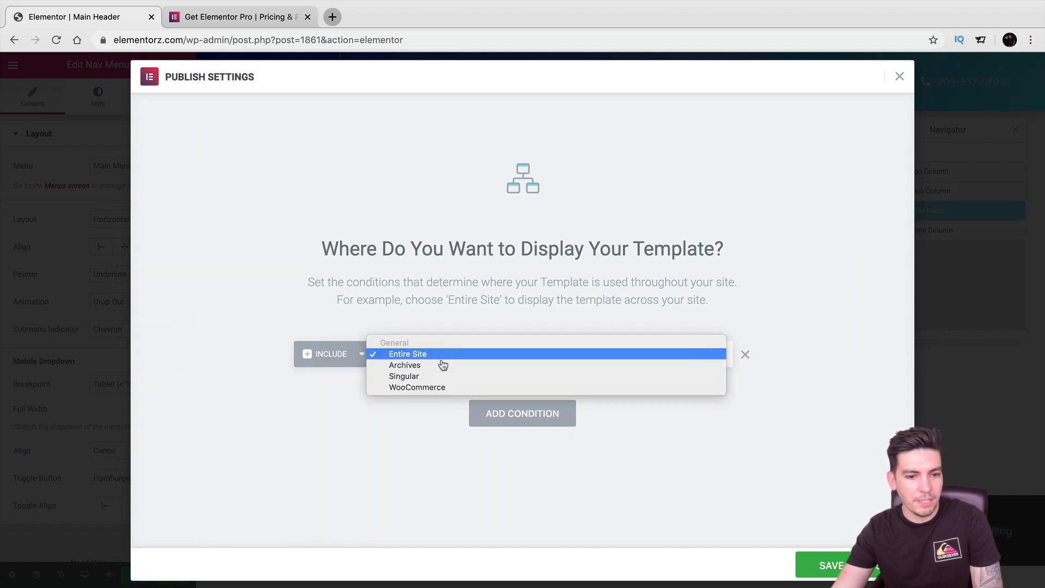
left_click(441, 376)
left_click(583, 351)
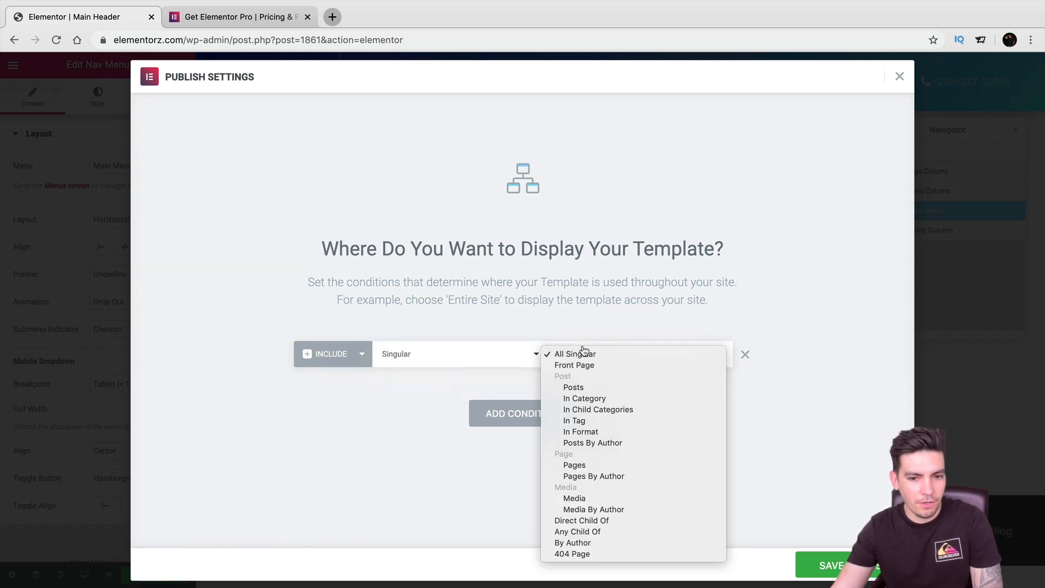
left_click(613, 467)
left_click(650, 363)
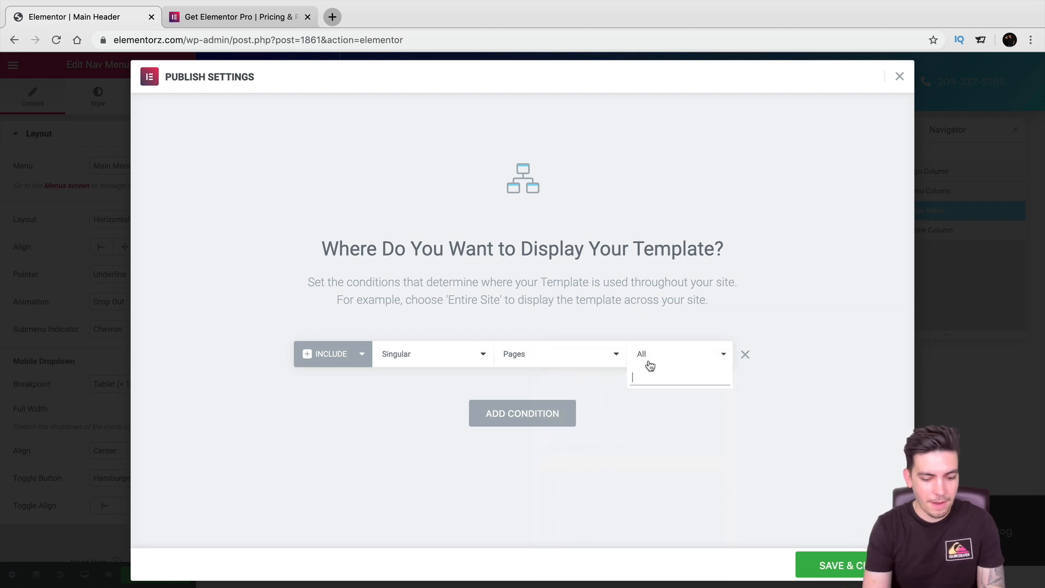
type("about")
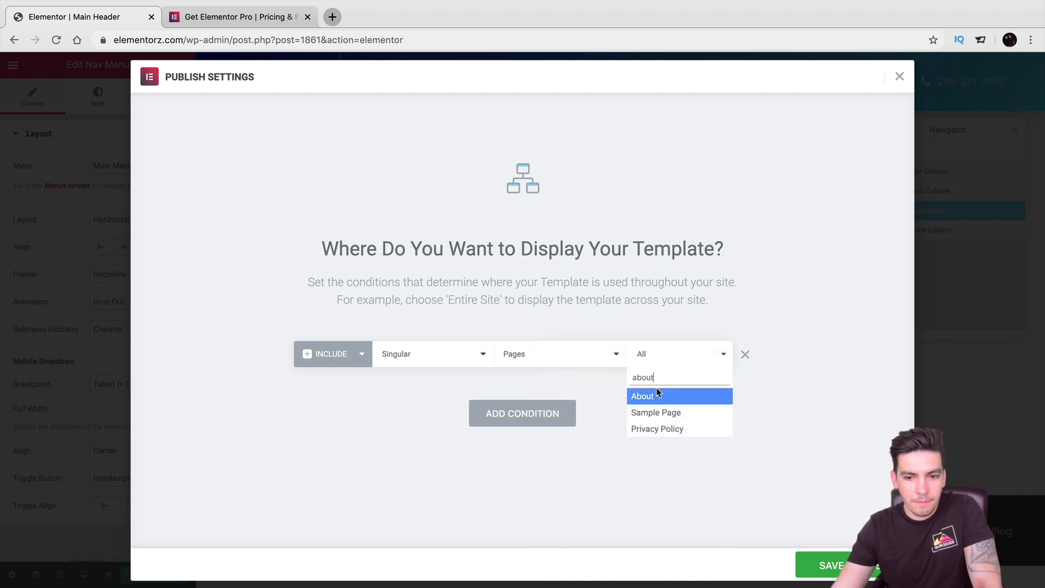
left_click(665, 401)
left_click(814, 565)
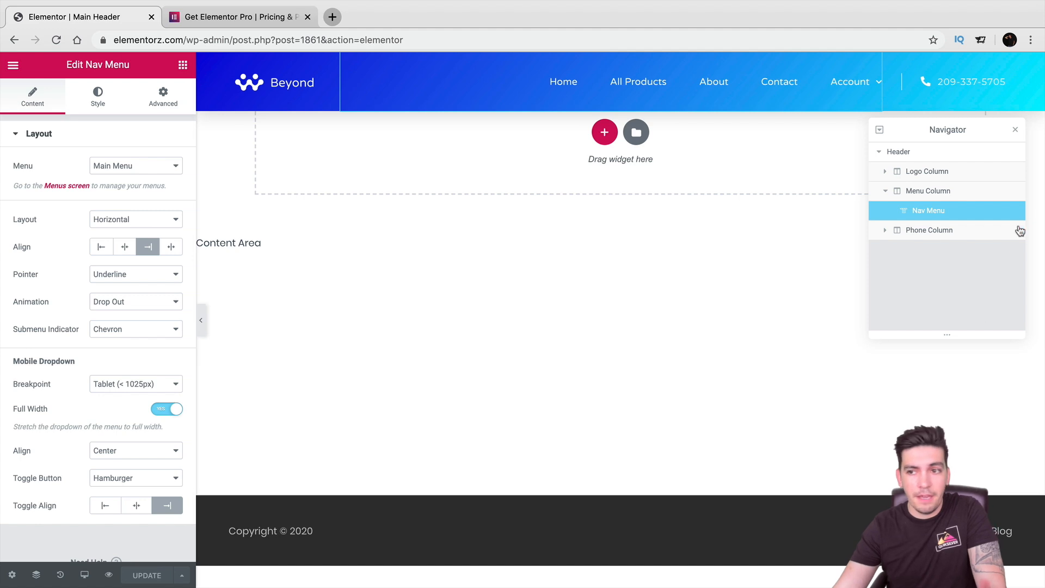
Close the Navigator and view the header template's page on the live site.
left_click(1015, 131)
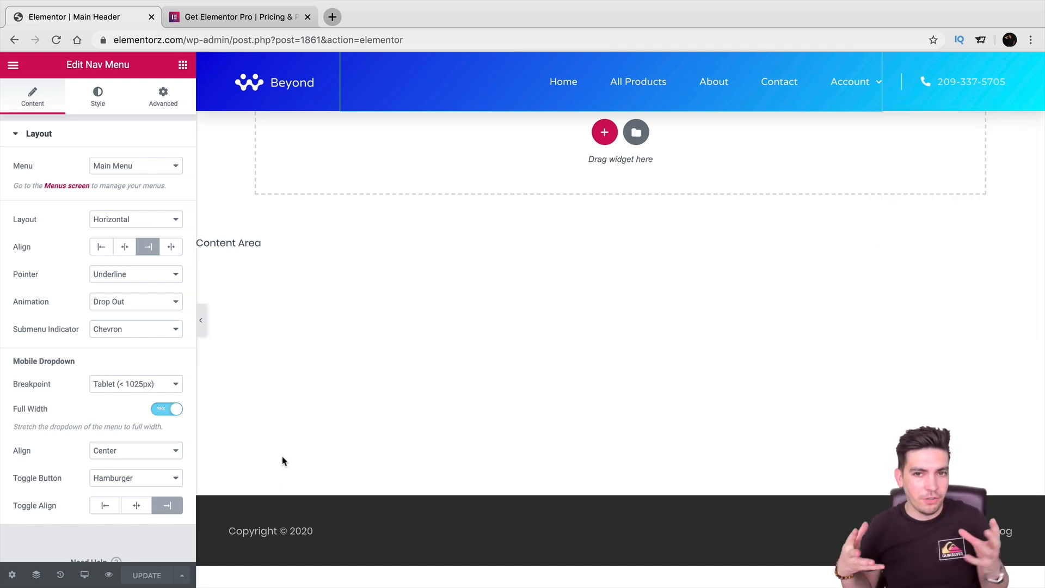
left_click(13, 65)
left_click(70, 377)
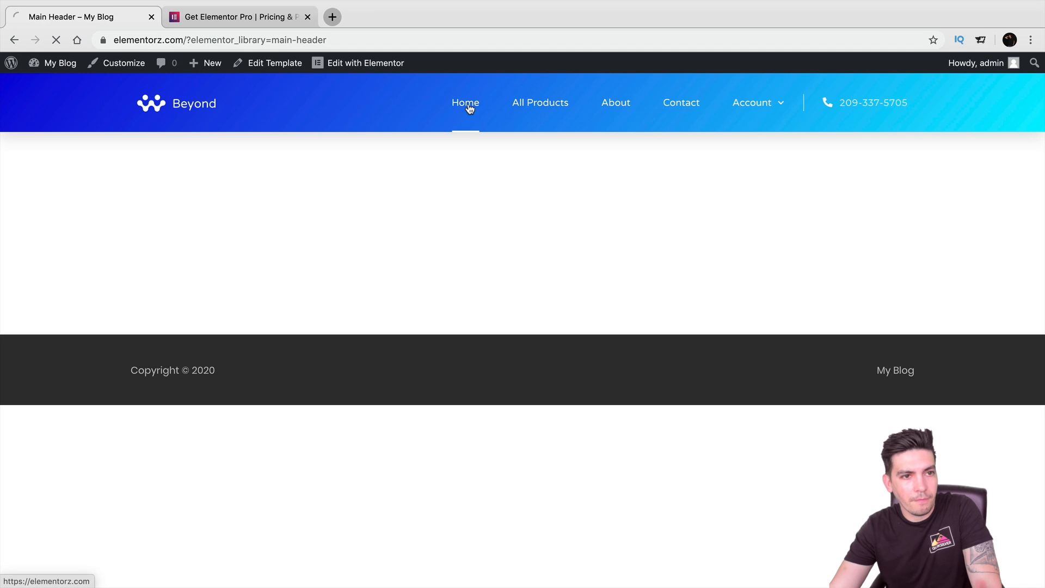
Compare the header on the Home and About pages of the live site.
left_click(470, 112)
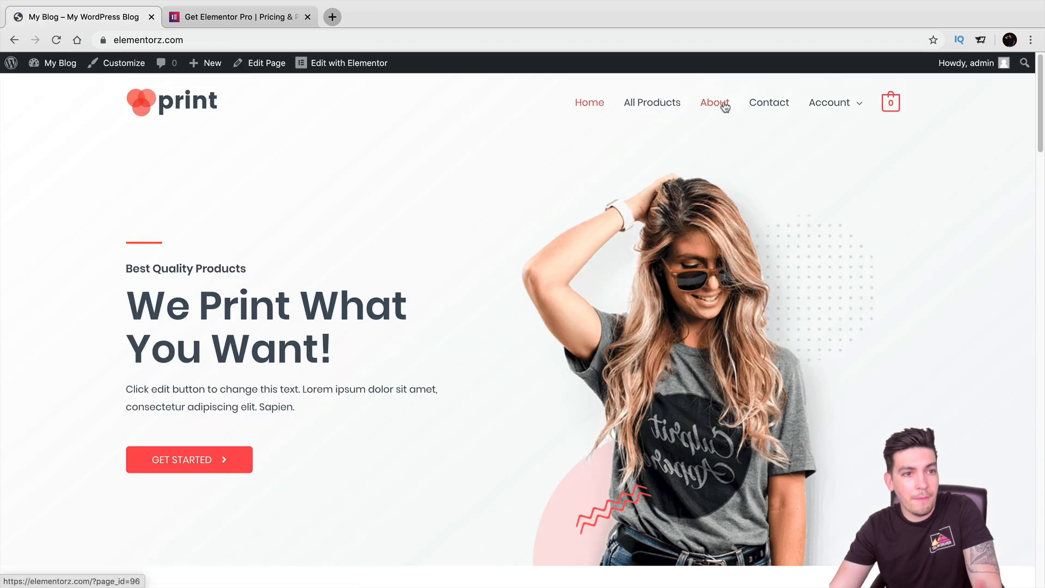
left_click(722, 107)
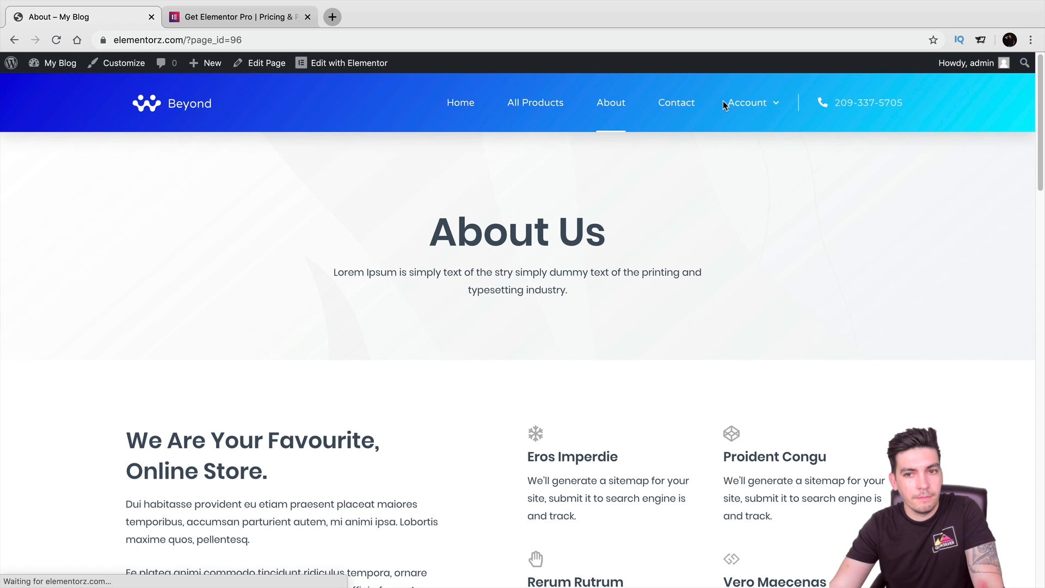
mouse_move(729, 102)
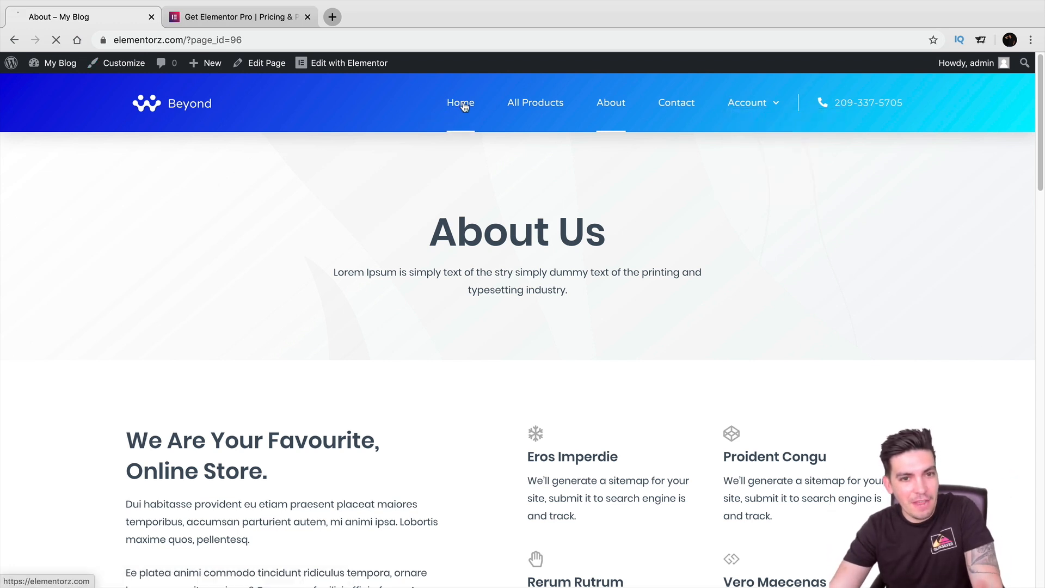
left_click(461, 104)
Go back to the dashboard and open the Footer section of the Theme Builder.
mouse_move(61, 64)
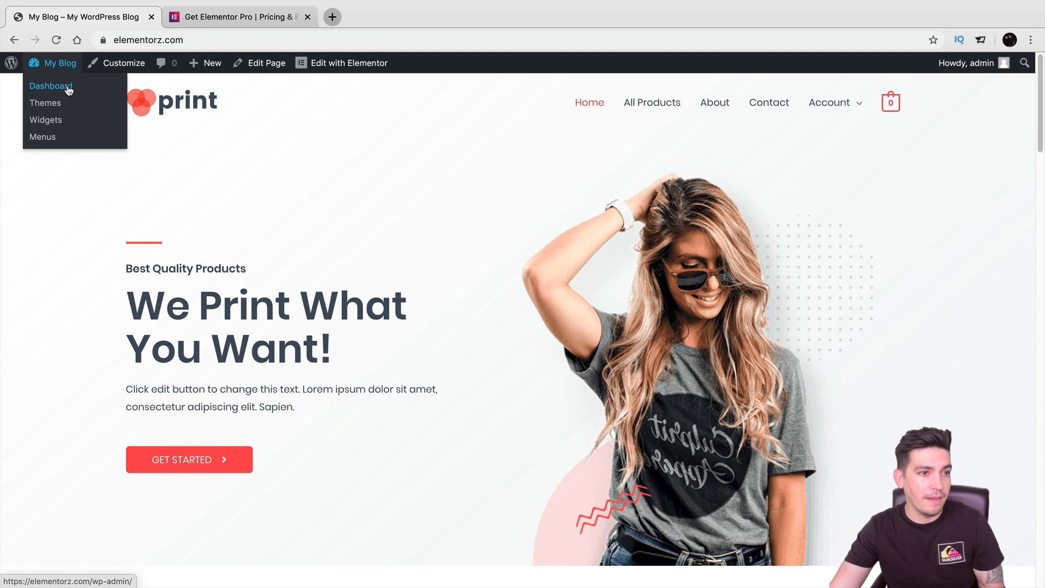
left_click(68, 90)
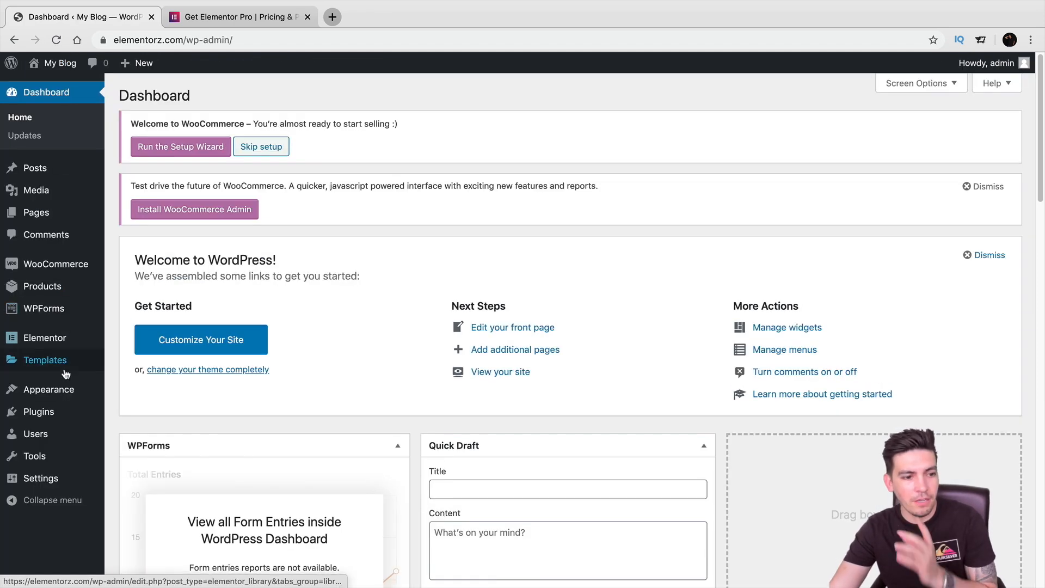
mouse_move(61, 373)
left_click(157, 399)
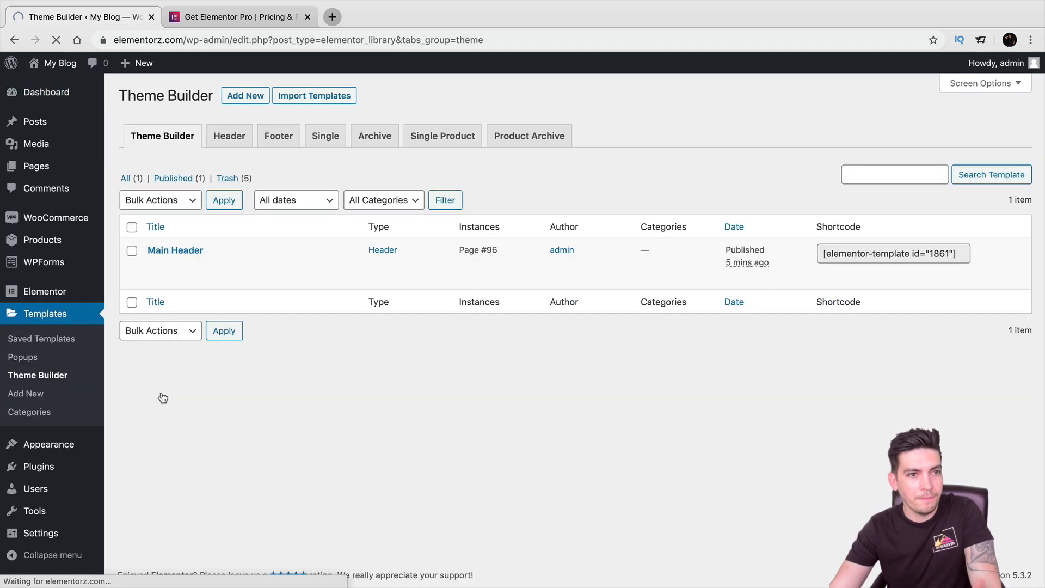
left_click(277, 135)
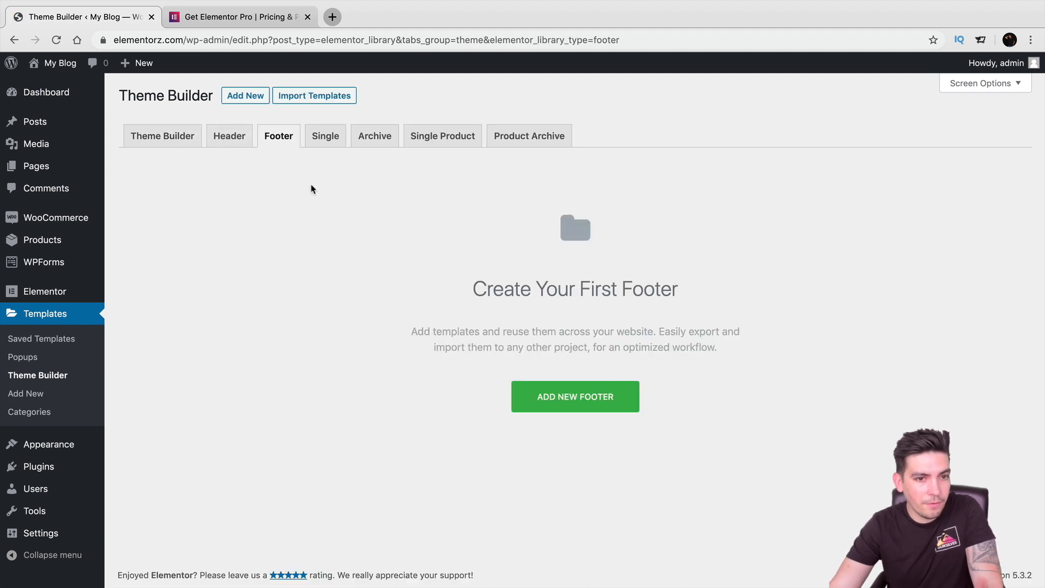
Create a new footer template named Main Footer.
left_click(569, 398)
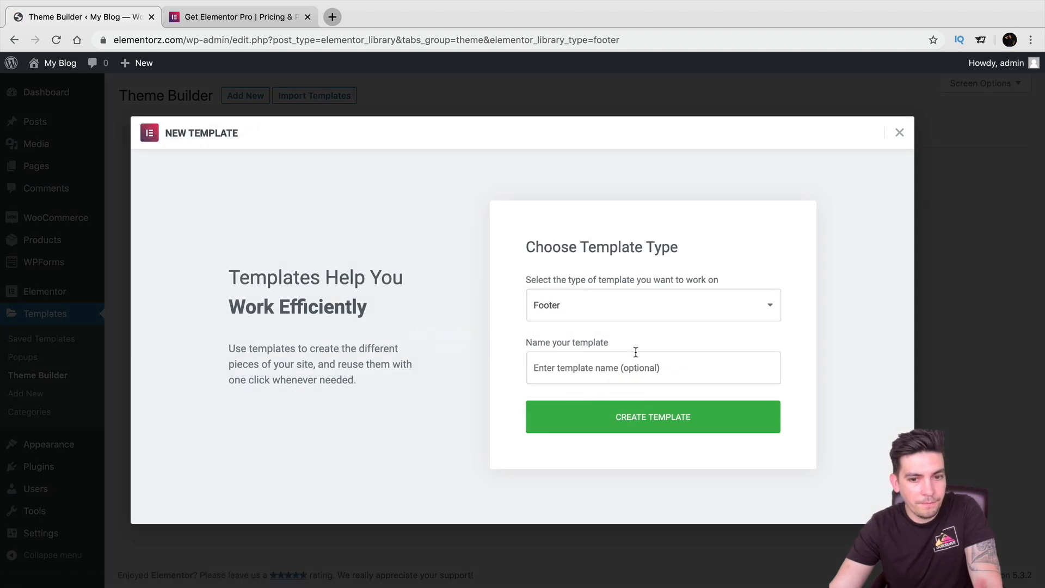
left_click(679, 368)
type("Main Footer")
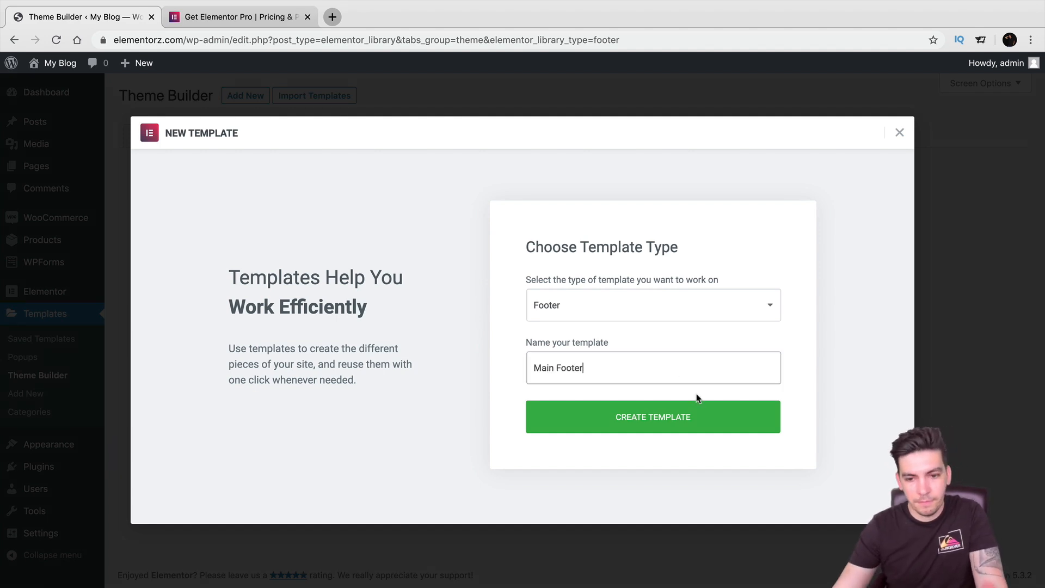
left_click(693, 427)
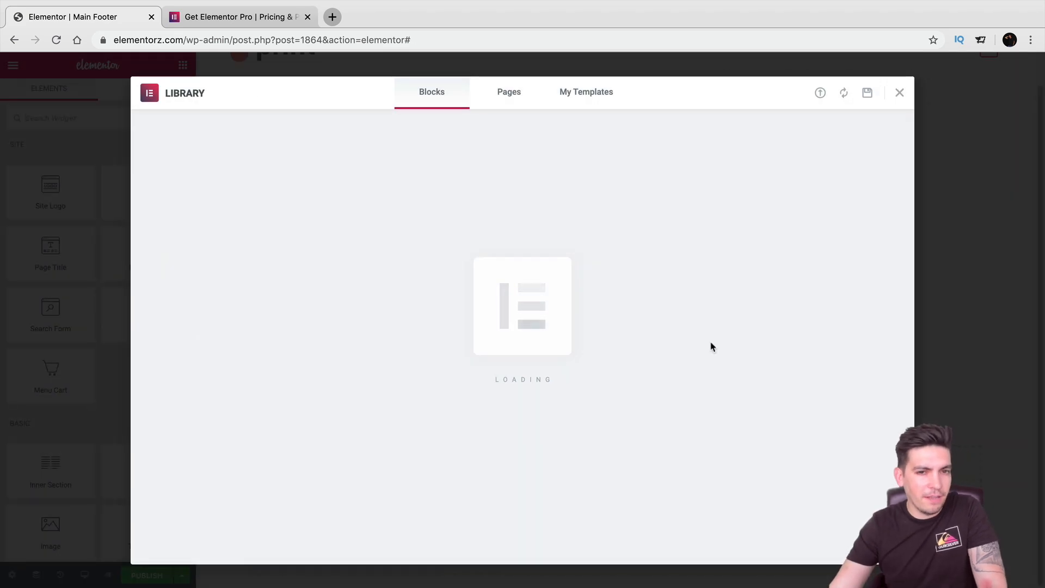
Insert the dark gray footer block with Company, Features, Get Started and Weekly Newsletter columns from the block library.
scroll(473, 433, "down", 15)
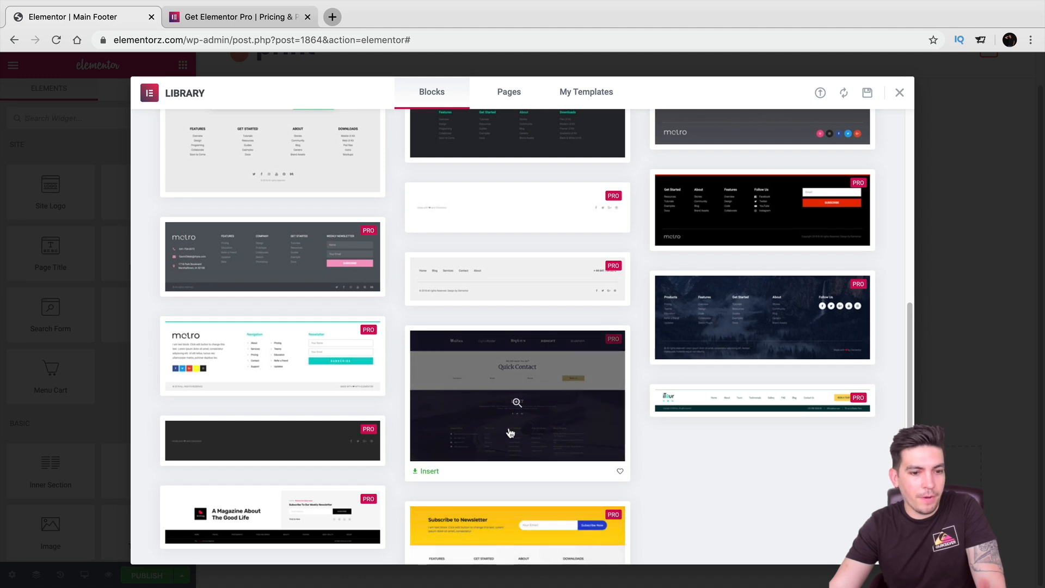
scroll(513, 428, "down", 2)
scroll(542, 484, "up", 15)
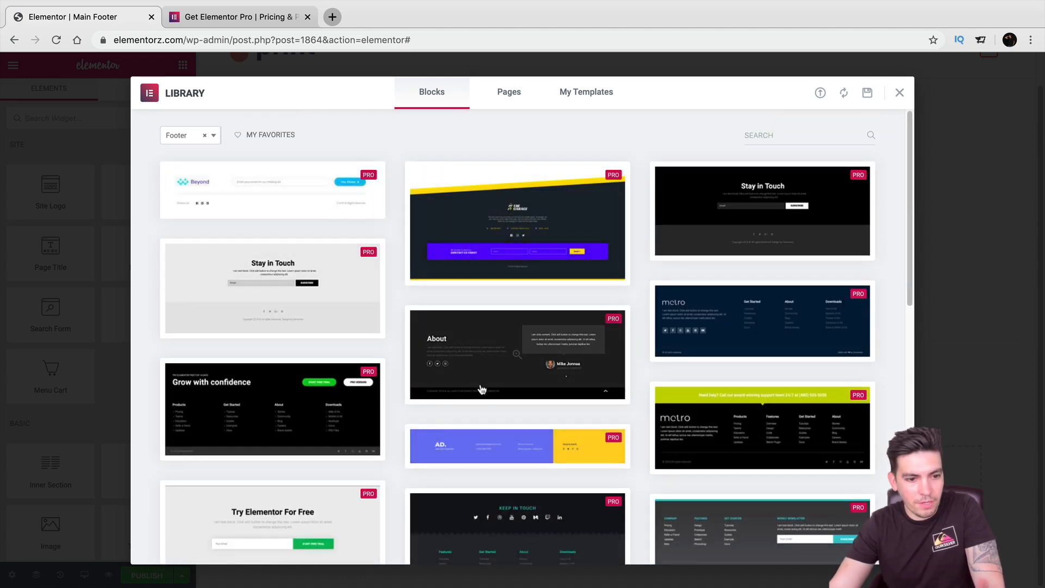
scroll(490, 389, "down", 3)
scroll(489, 397, "down", 2)
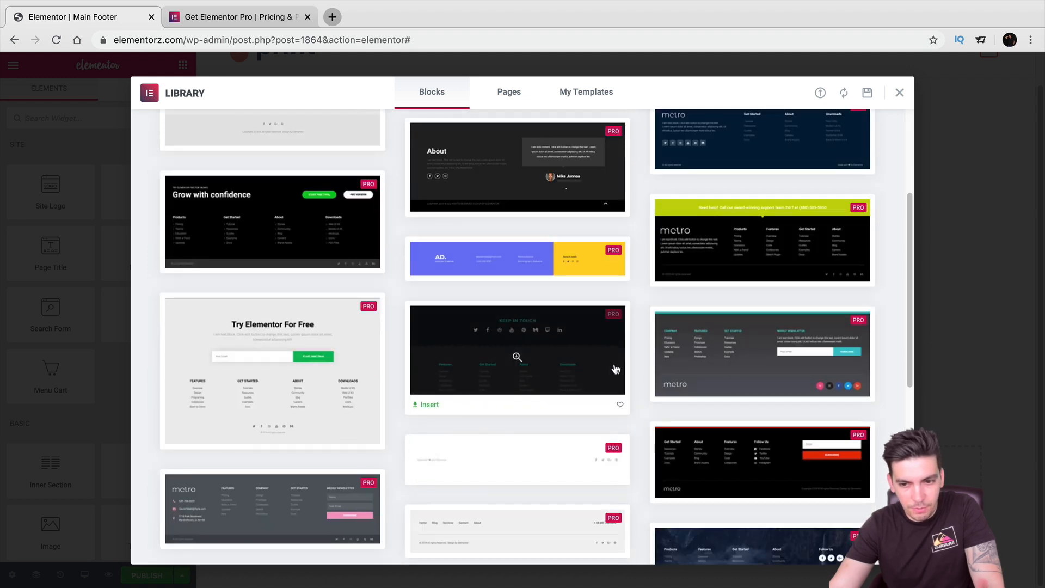
left_click(673, 392)
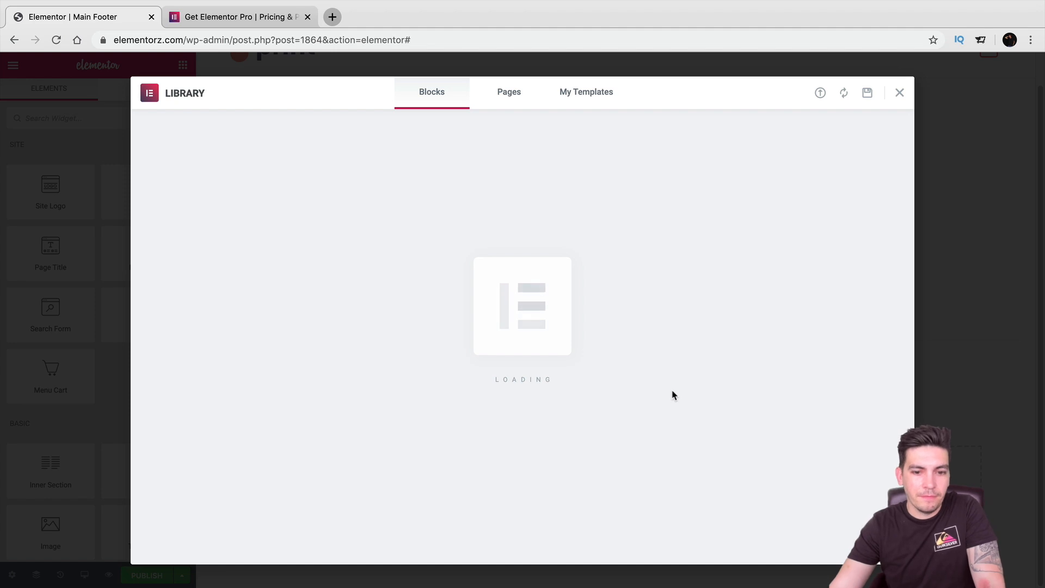
Review the inserted footer and publish it with a display condition that includes the Entire Site.
scroll(586, 388, "up", 1)
scroll(598, 327, "down", 5)
scroll(566, 353, "down", 2)
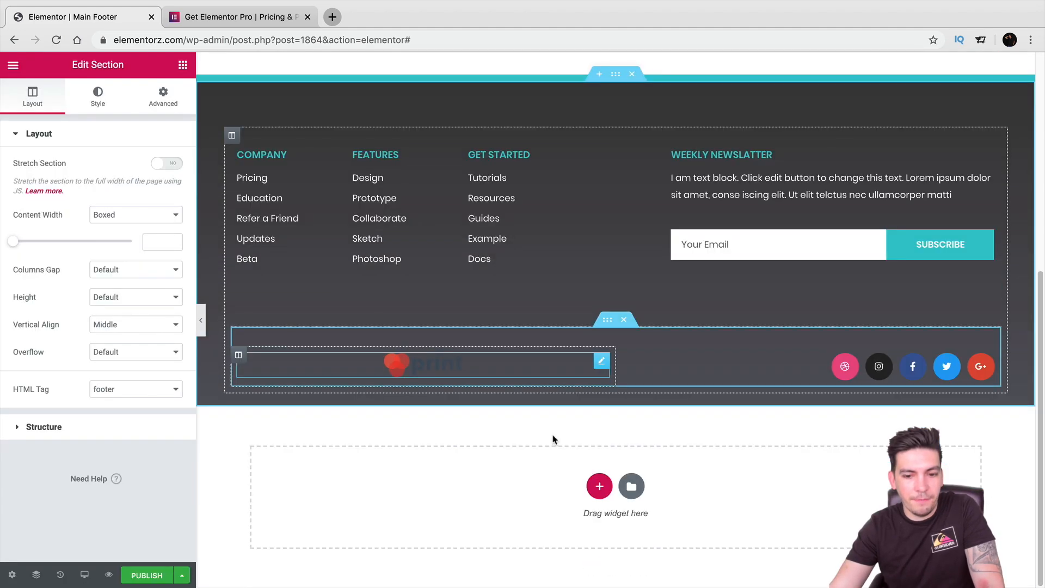
scroll(553, 435, "up", 3)
scroll(552, 432, "up", 1)
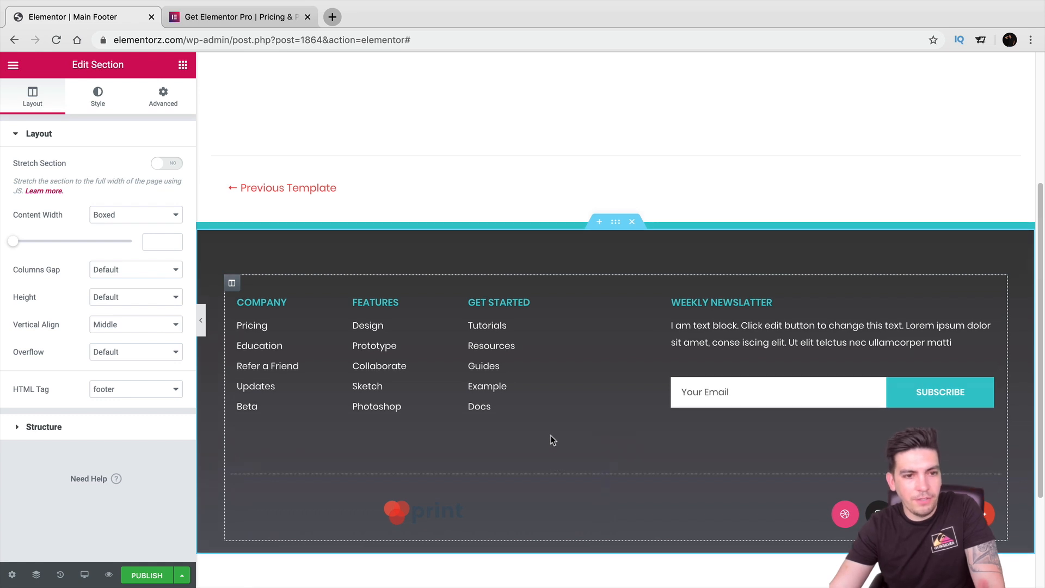
left_click(139, 575)
left_click(510, 414)
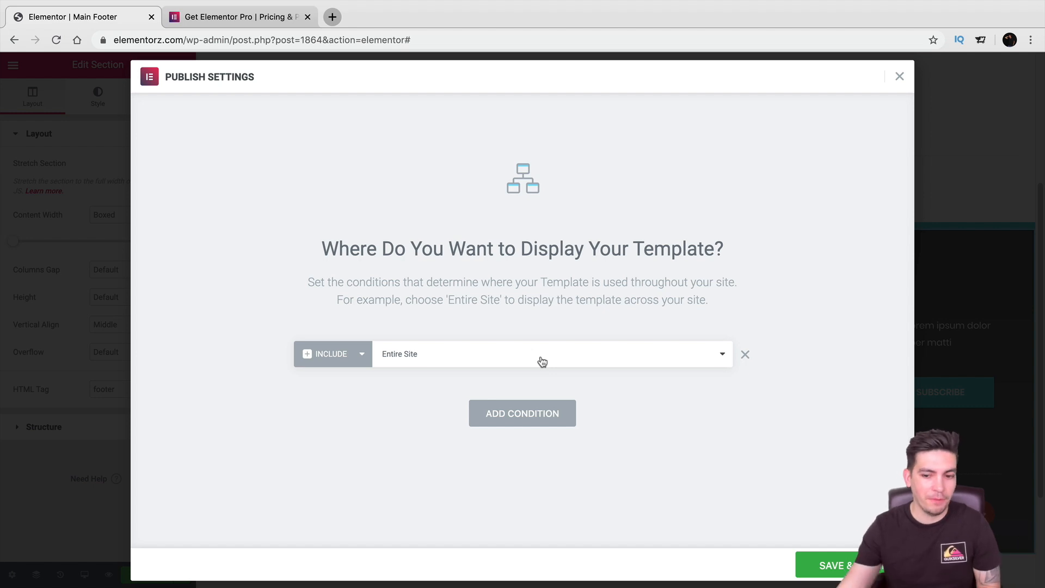
left_click(831, 565)
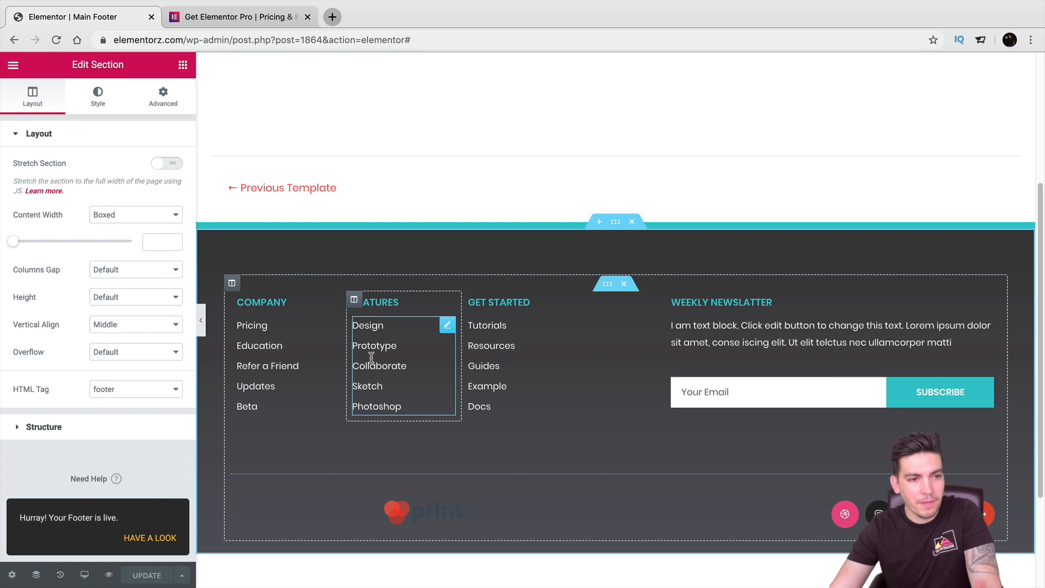
Exit the footer editor to the dashboard, visit the live site and check the footer on the homepage.
left_click(12, 66)
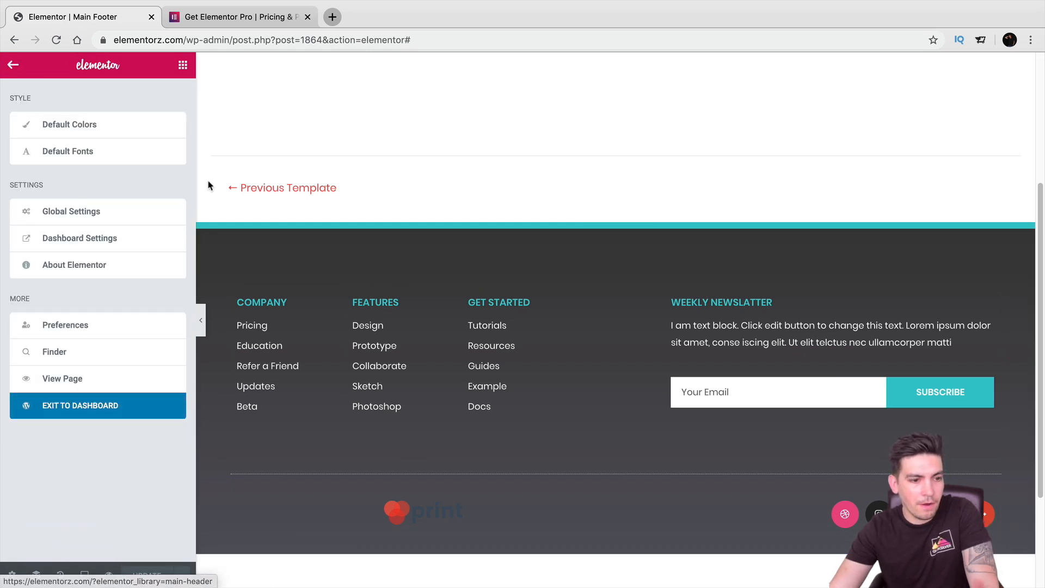
left_click(77, 405)
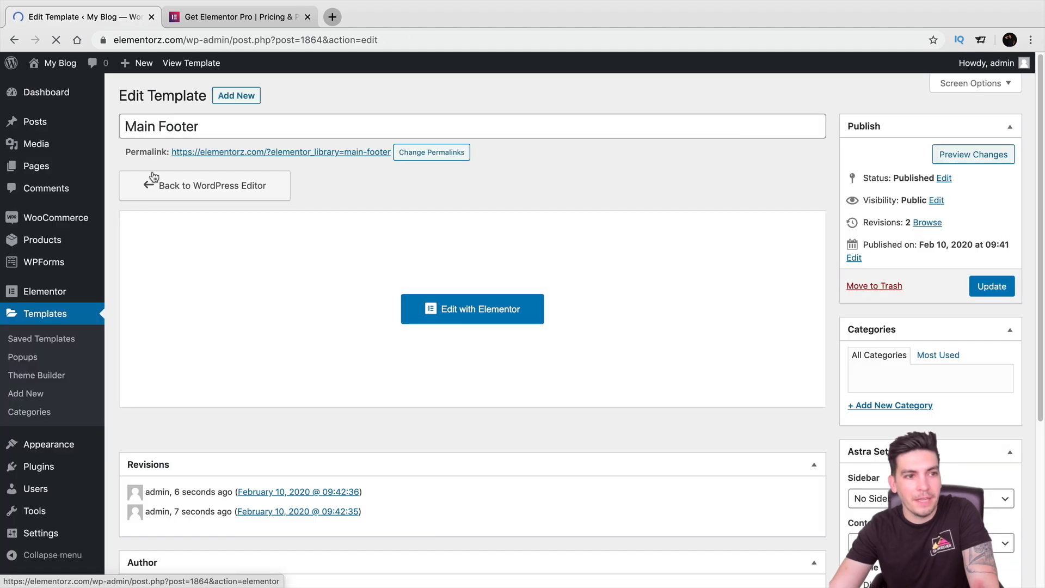
mouse_move(60, 64)
left_click(66, 87)
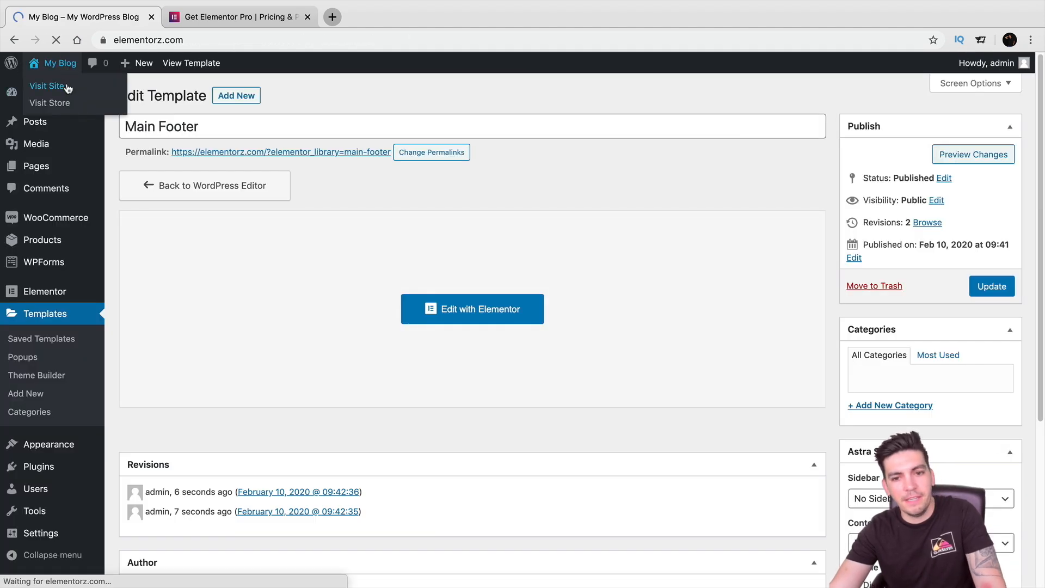
scroll(435, 385, "down", 20)
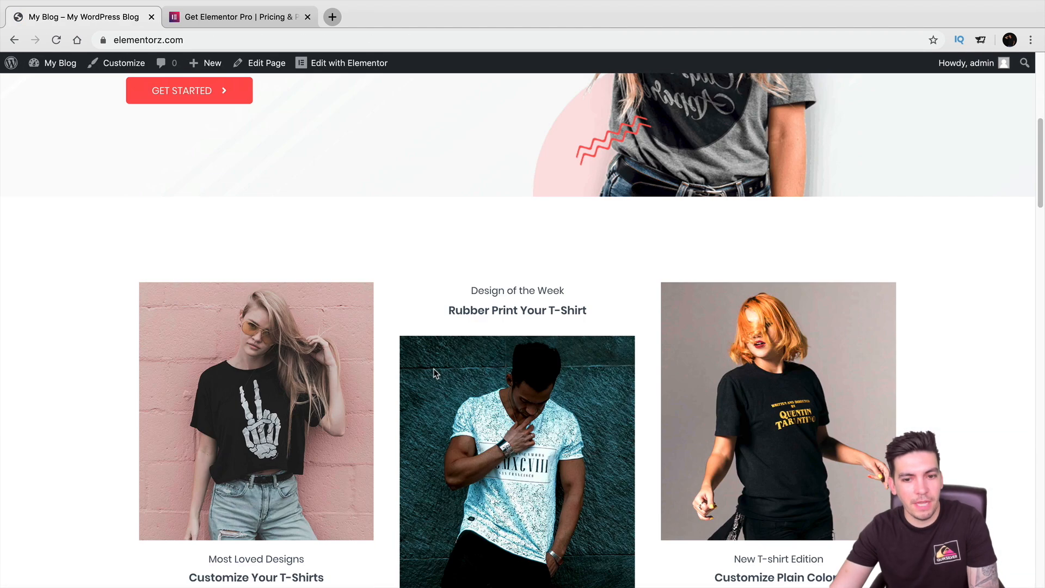
scroll(450, 375, "down", 8)
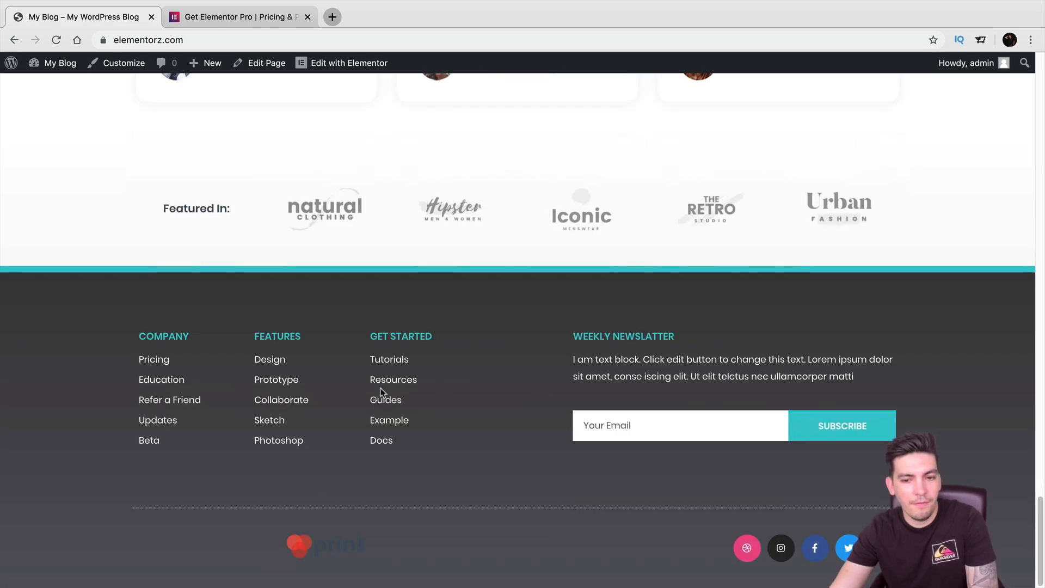
left_click_drag(691, 336, 610, 332)
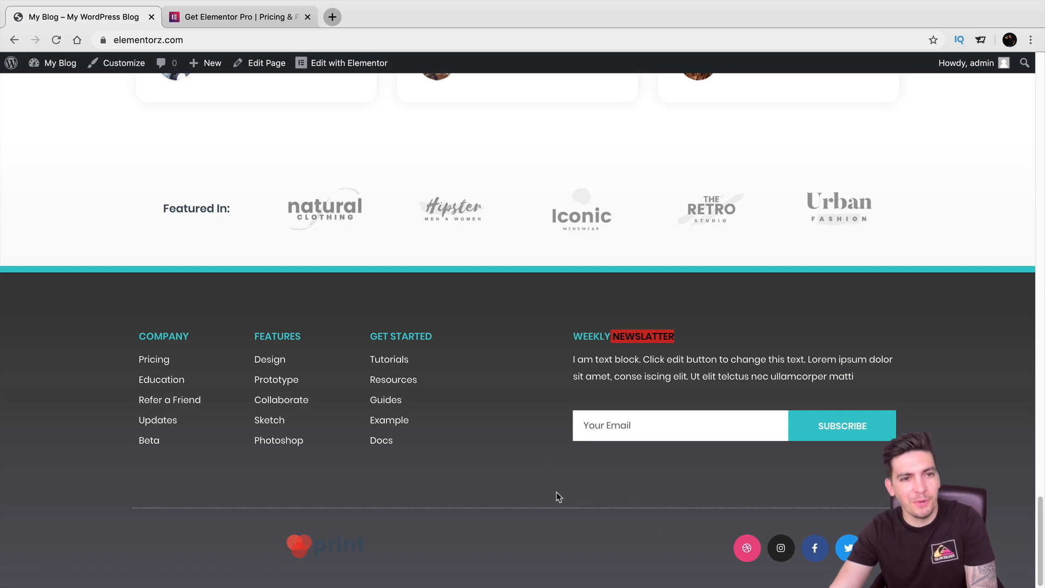
Check the header and footer on the site's About, Contact, All Products and Home pages.
scroll(557, 501, "up", 20)
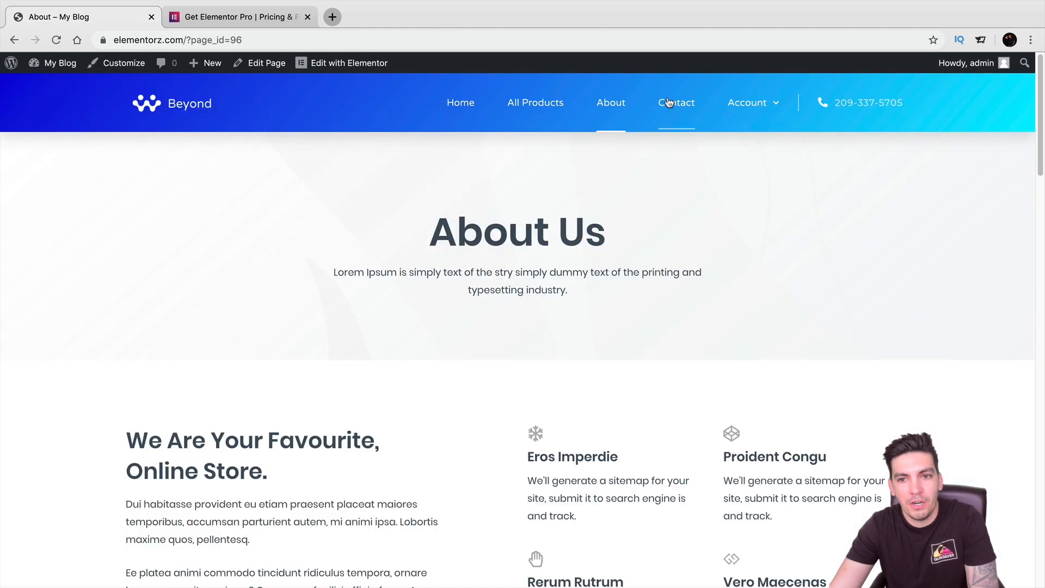
left_click(669, 102)
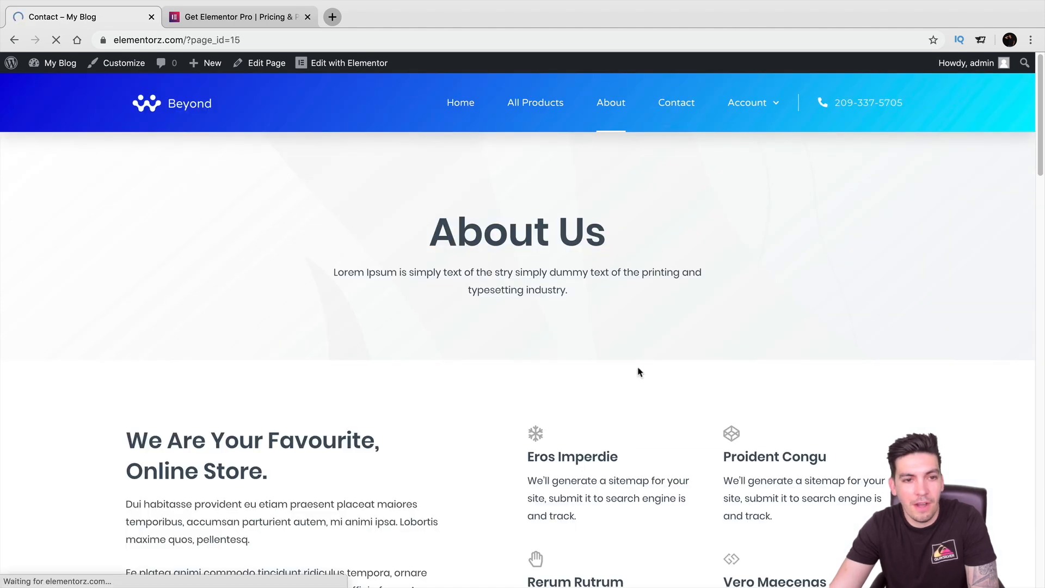
scroll(655, 364, "down", 3)
scroll(654, 352, "up", 3)
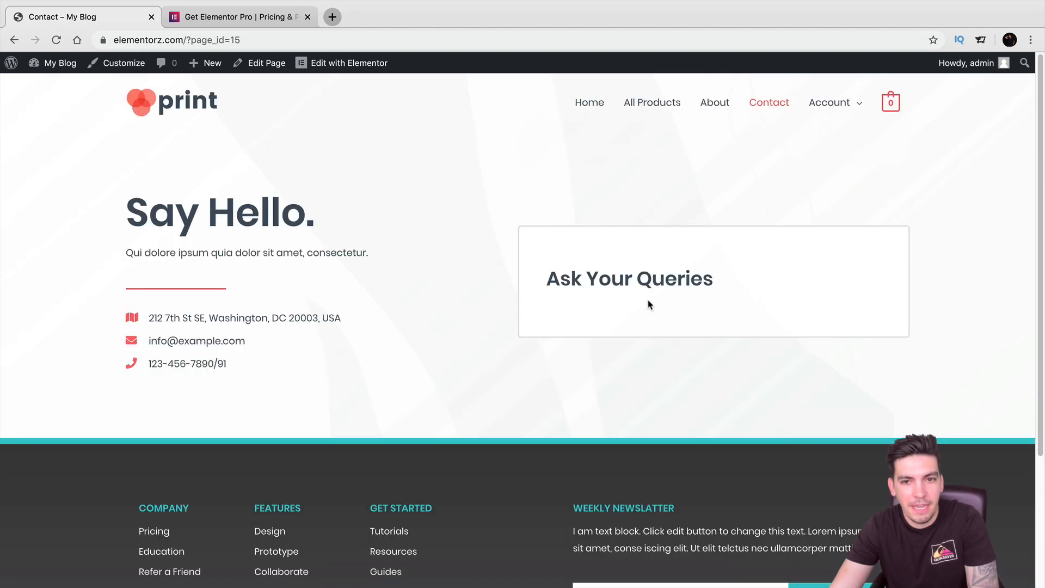
left_click(656, 106)
scroll(598, 391, "down", 3)
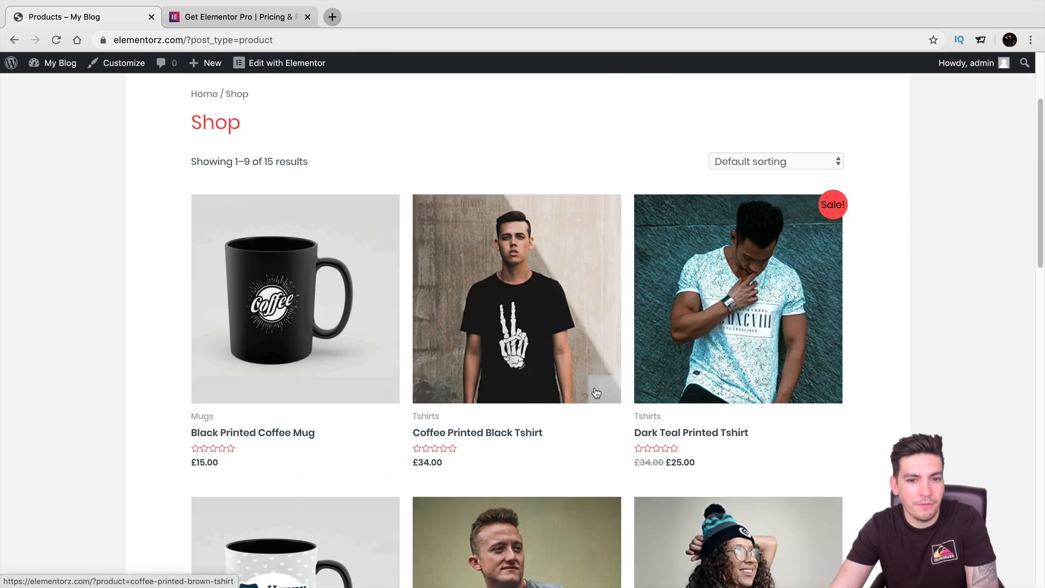
scroll(590, 392, "down", 10)
scroll(561, 375, "up", 15)
left_click(595, 108)
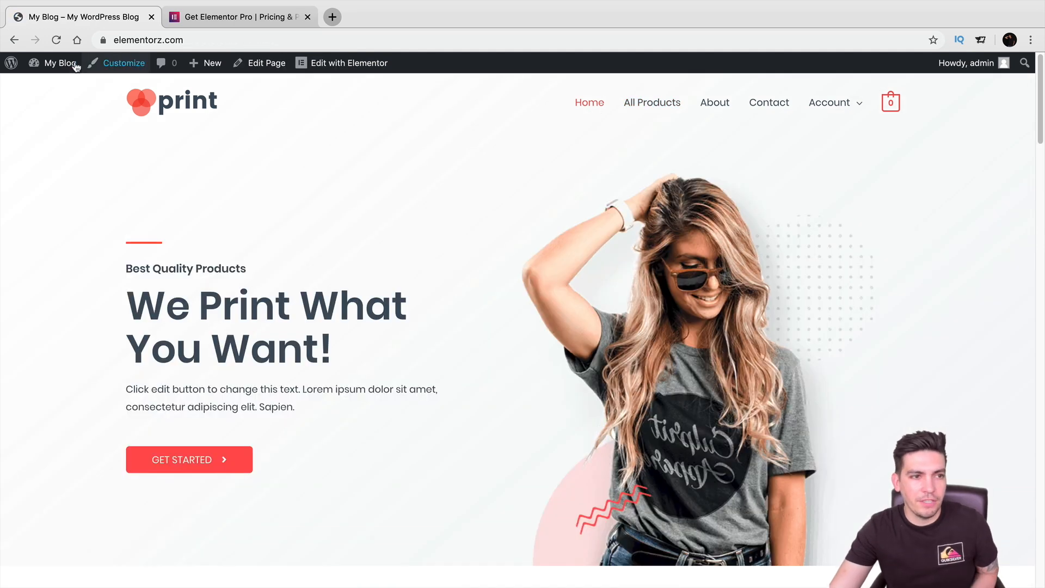
Return to the dashboard and open the Theme Builder, going through its Header and Footer sections to Single.
mouse_move(75, 64)
left_click(68, 85)
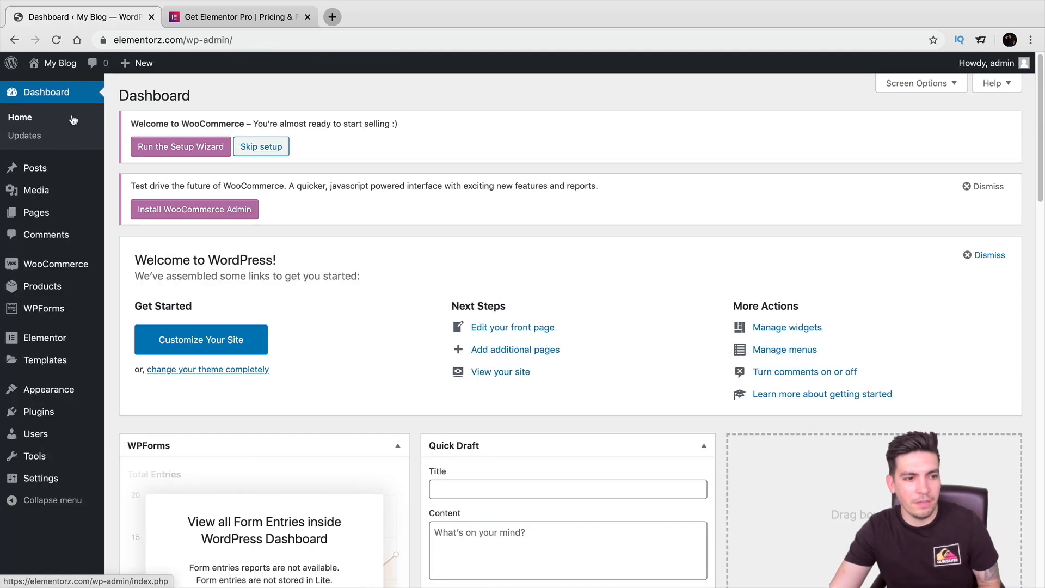
mouse_move(58, 349)
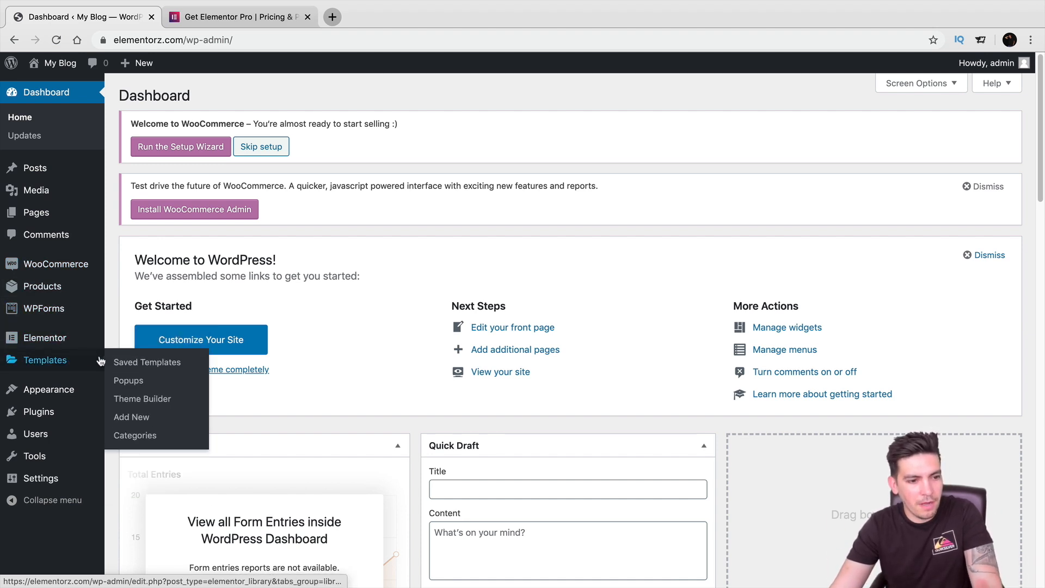
left_click(133, 399)
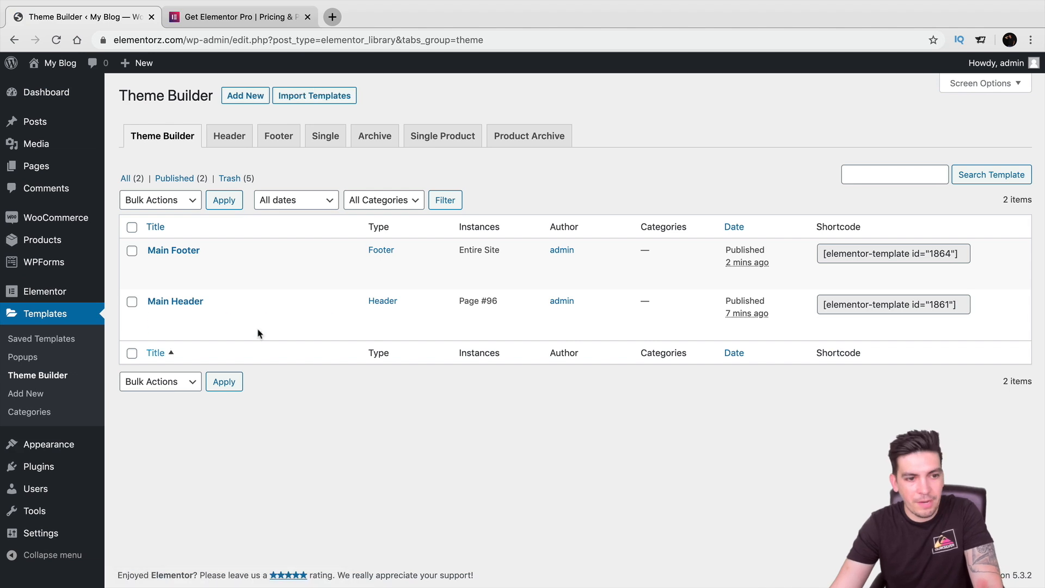
left_click(244, 142)
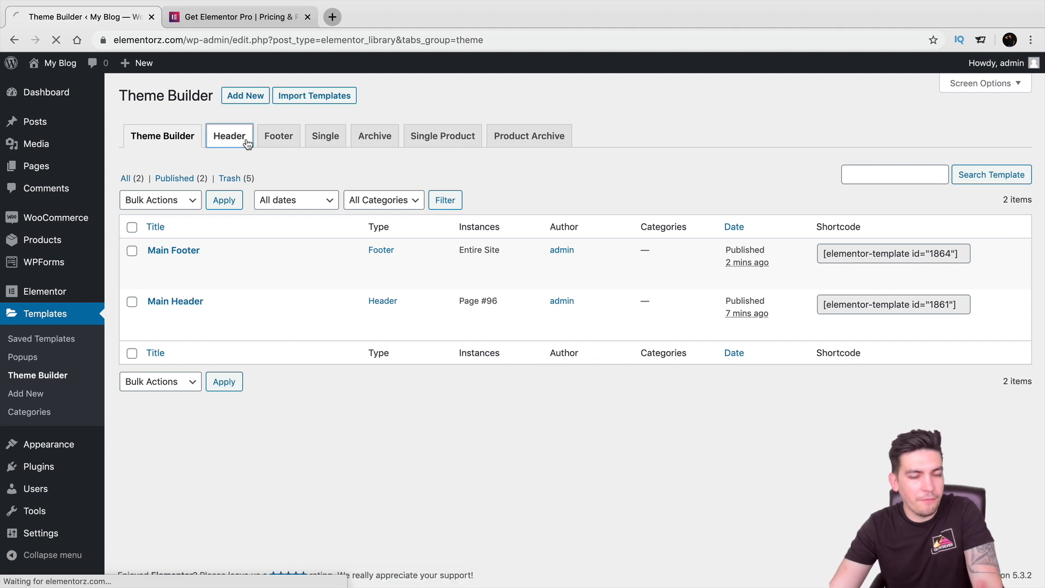
left_click(278, 136)
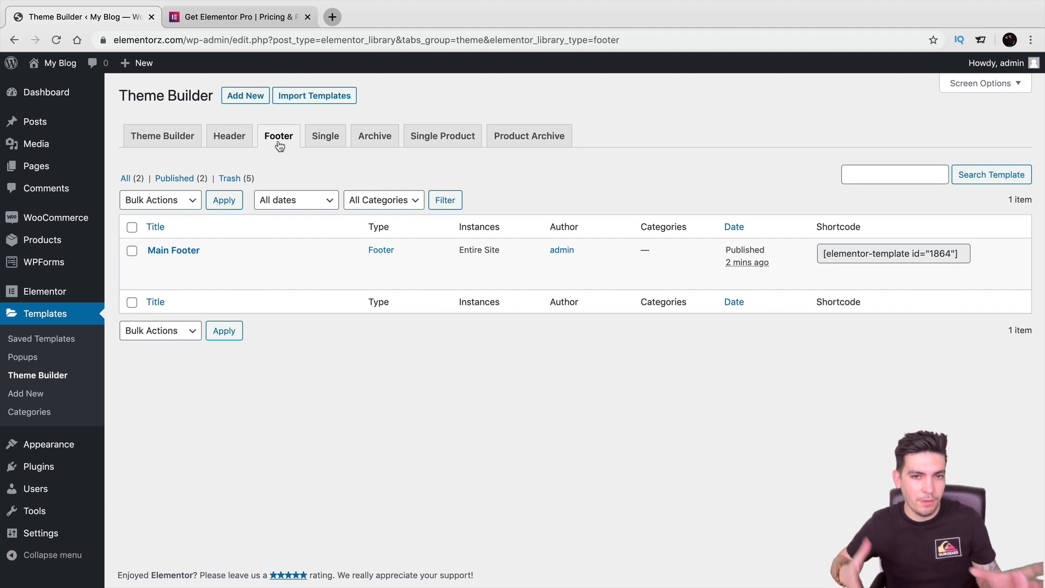
left_click(329, 144)
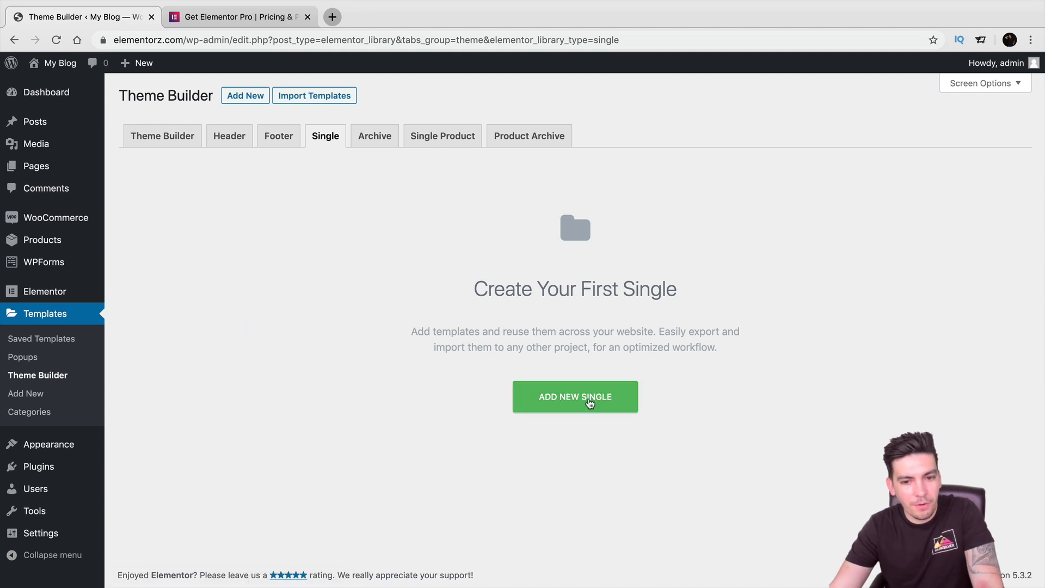
Create a new Single template for the Post type named Main Blog Post.
left_click(590, 403)
left_click(601, 341)
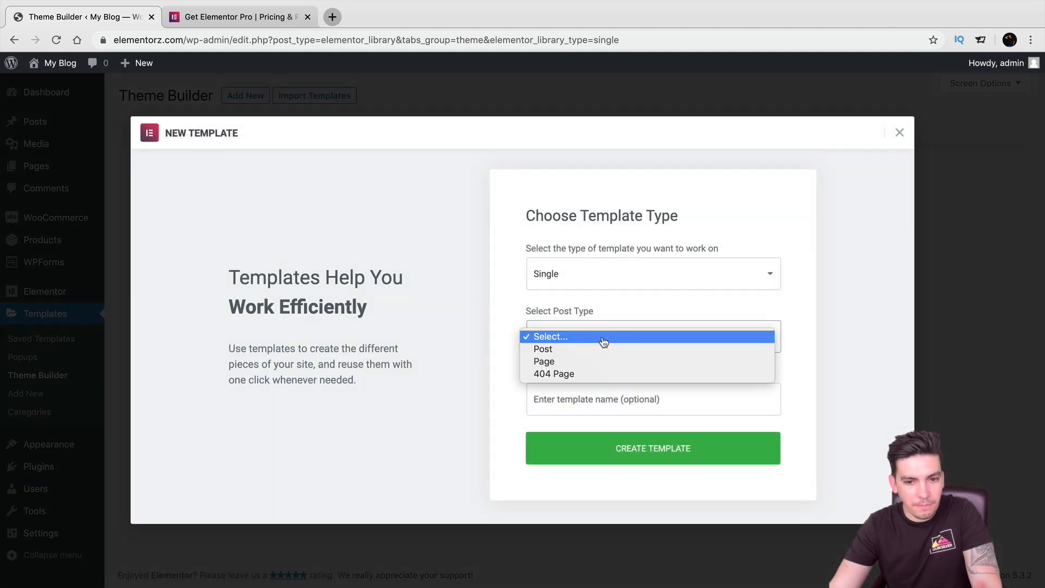
left_click(601, 349)
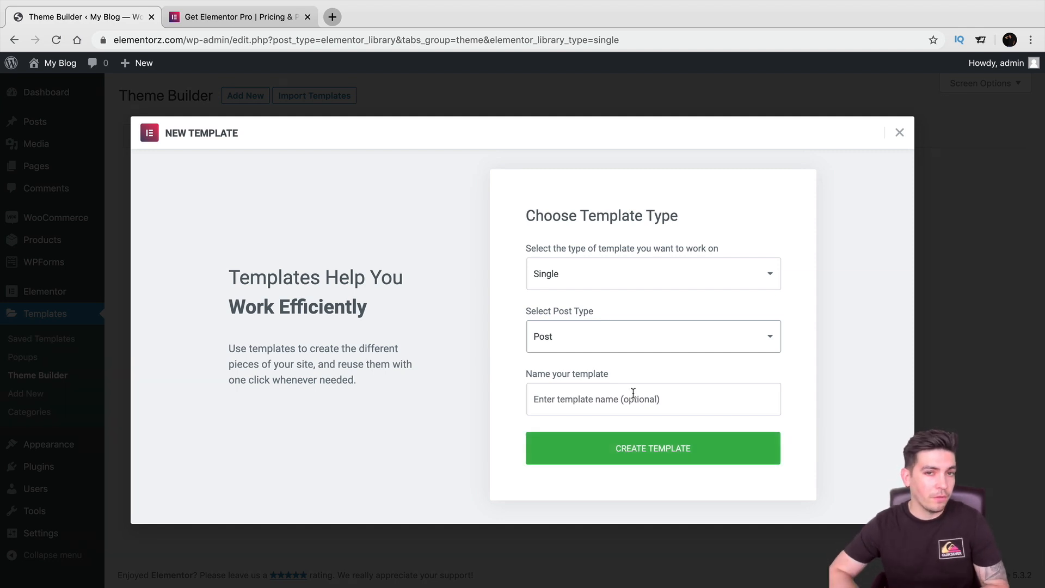
left_click(692, 403)
type("Main BLog P")
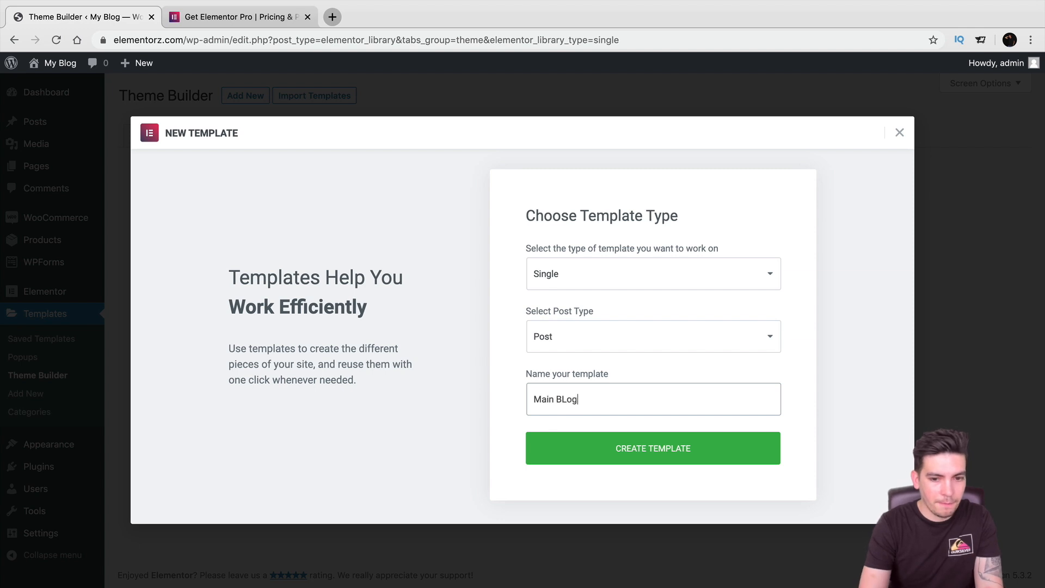
key("BackSpace")
key("BackSpace")
key("BackSpace")
key("BackSpace")
type("og Post")
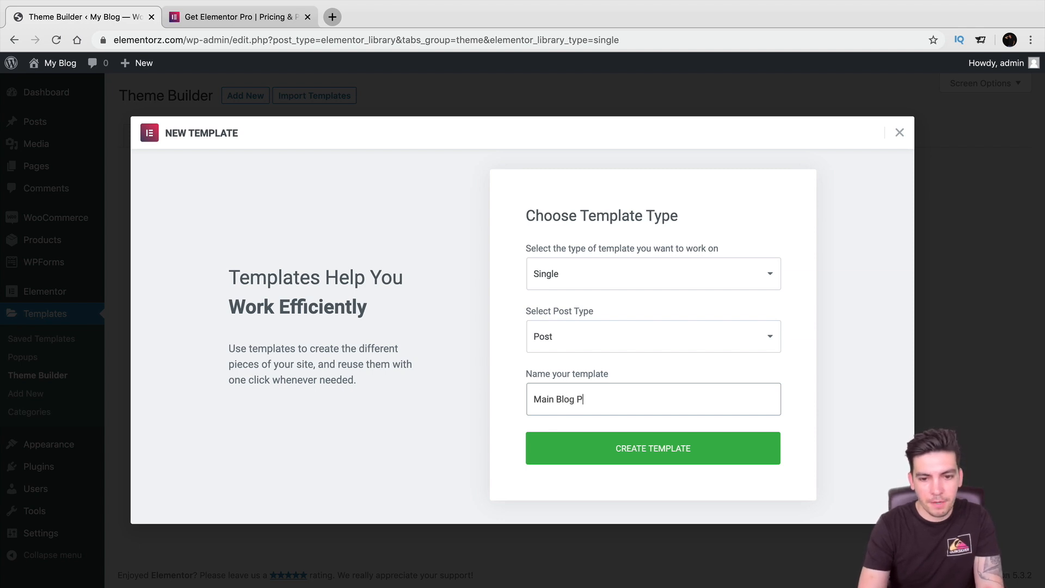
left_click(707, 462)
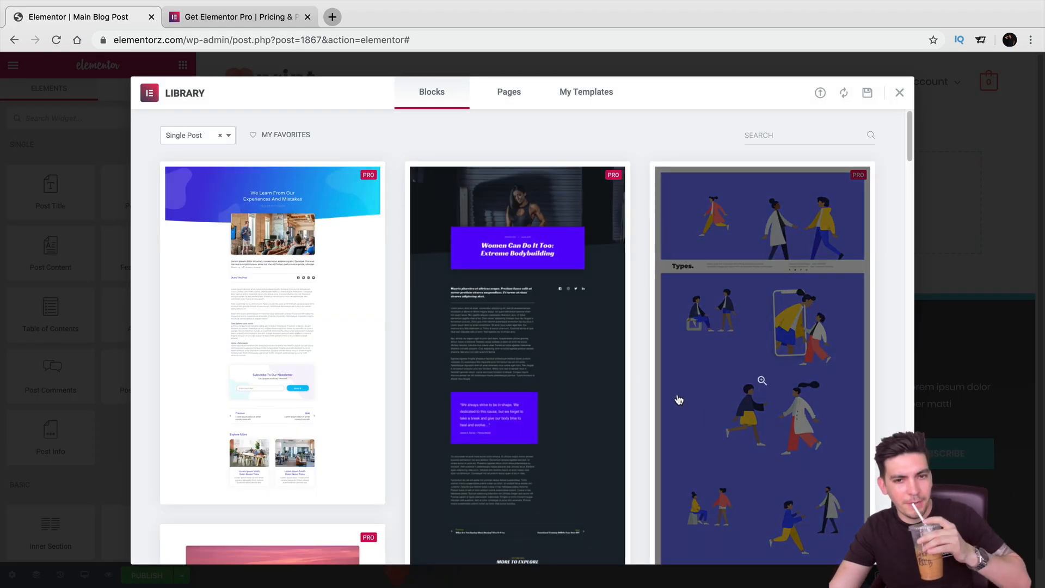
Browse the Single Post designs in the block library to compare the available blog post layouts.
scroll(679, 400, "down", 1)
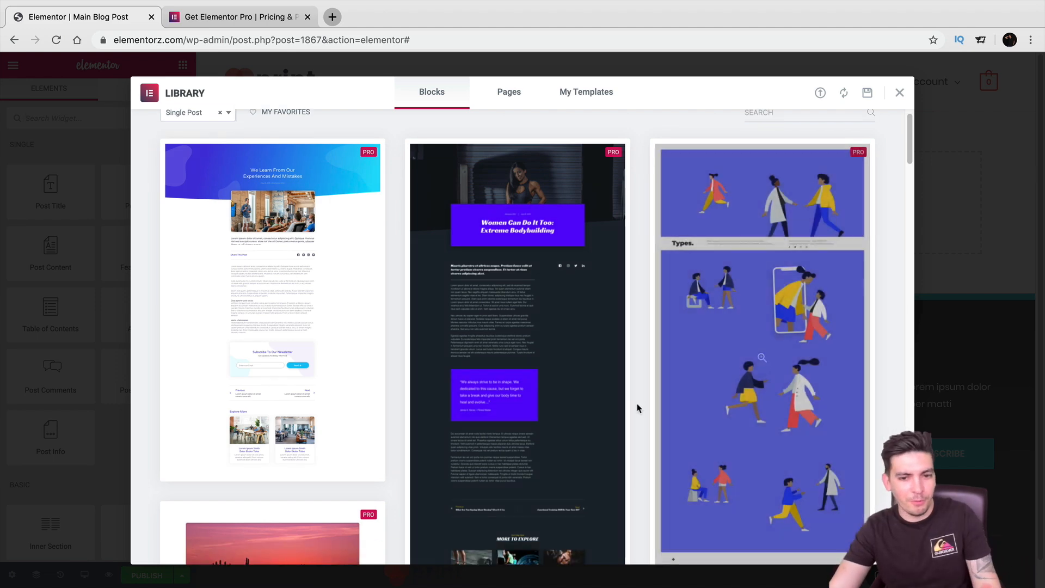
scroll(669, 405, "down", 15)
scroll(662, 399, "down", 15)
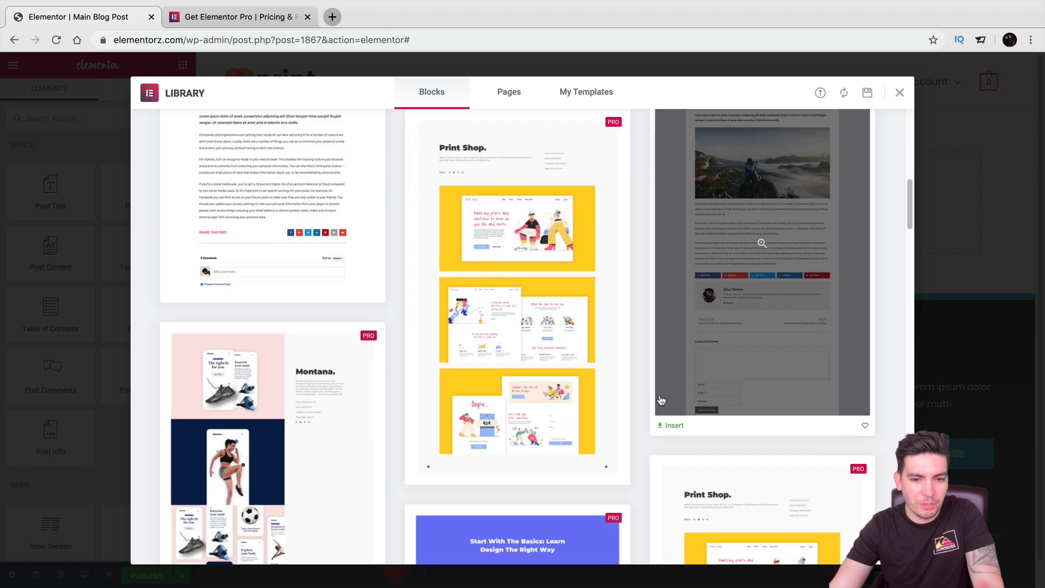
scroll(656, 394, "down", 10)
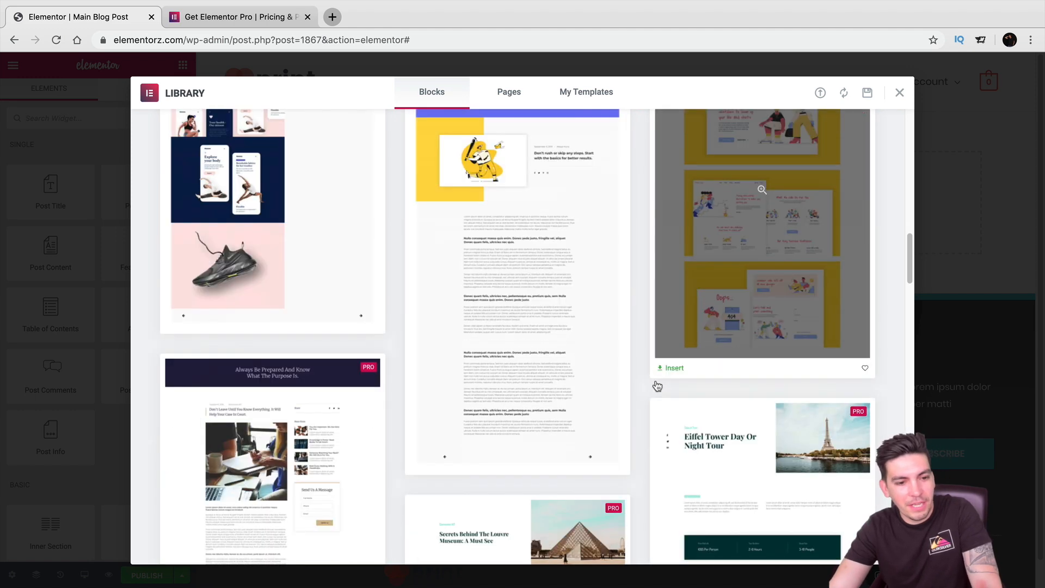
scroll(651, 406, "down", 15)
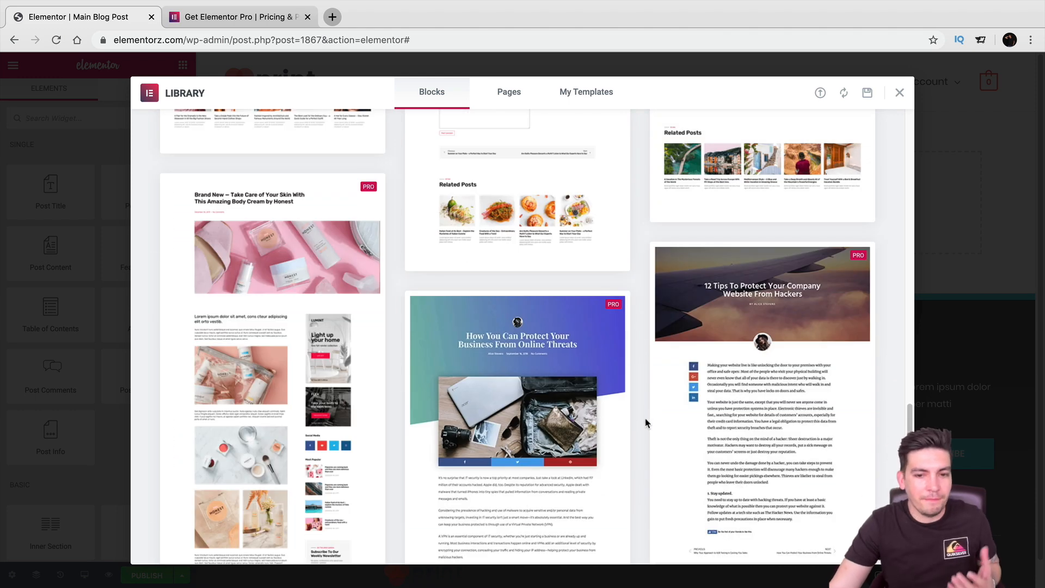
scroll(642, 417, "down", 8)
scroll(639, 420, "down", 5)
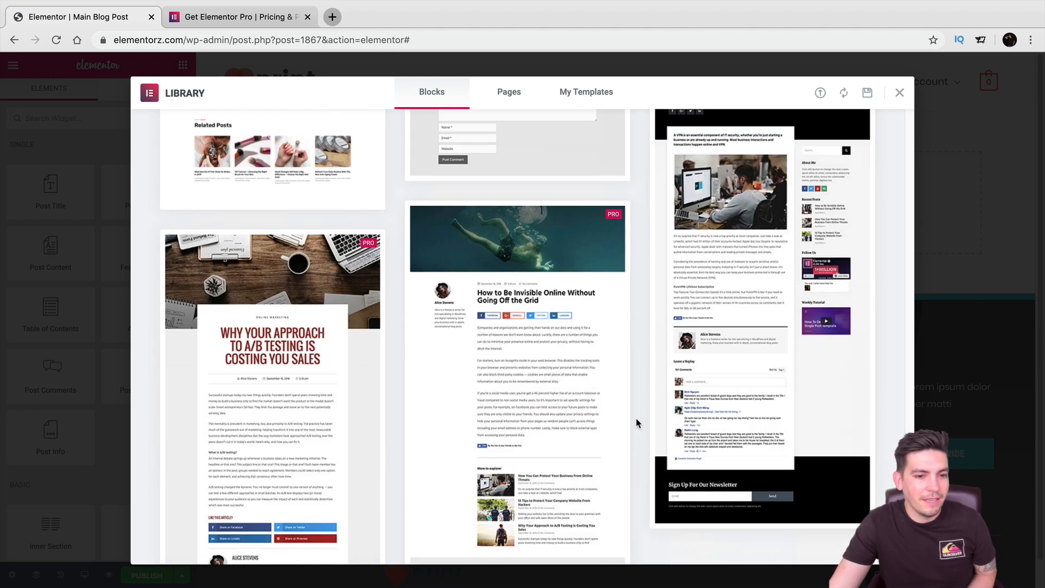
scroll(633, 420, "down", 2)
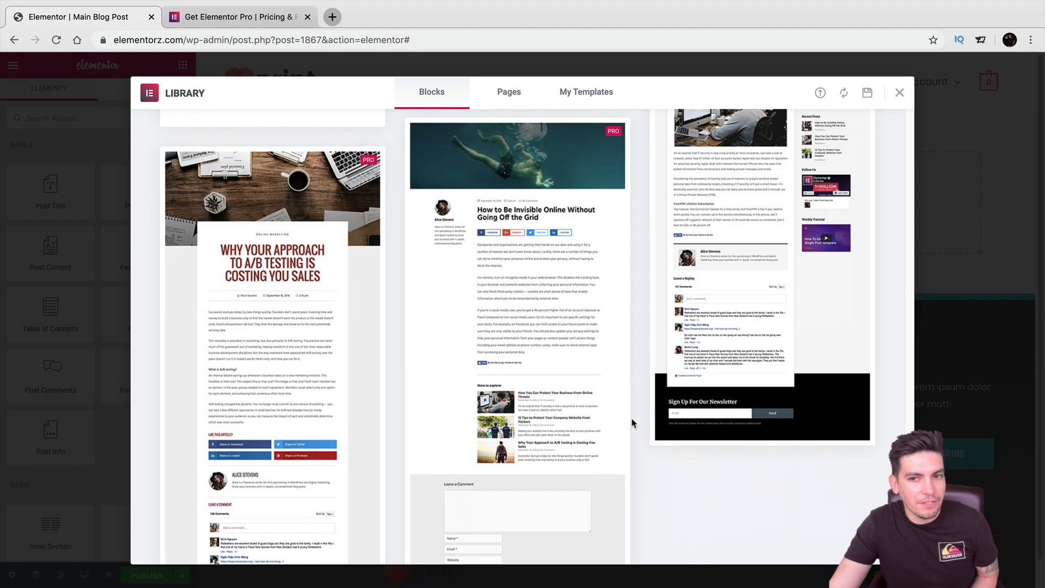
scroll(632, 419, "down", 5)
scroll(631, 421, "down", 5)
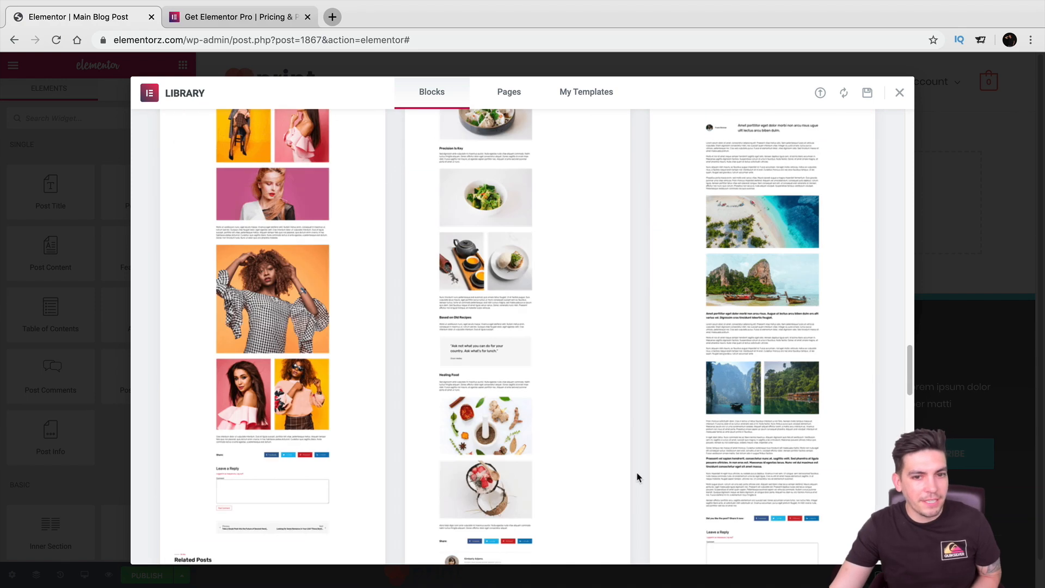
Insert the "8 Podcasts by Boss Women You Should Subscribe to Right Now" single post block into the template.
scroll(639, 468, "up", 20)
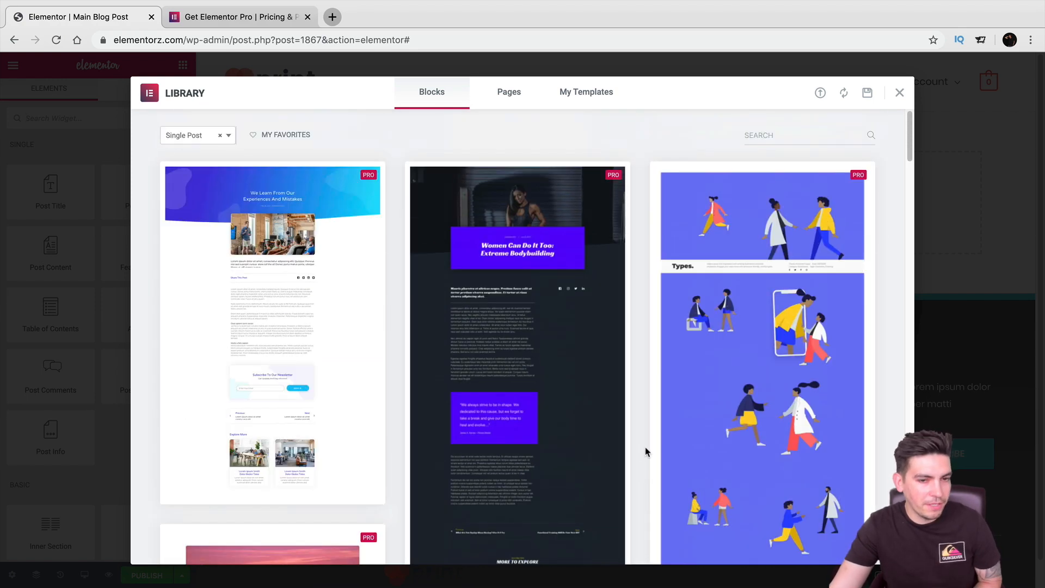
scroll(648, 441, "down", 8)
scroll(381, 338, "up", 3)
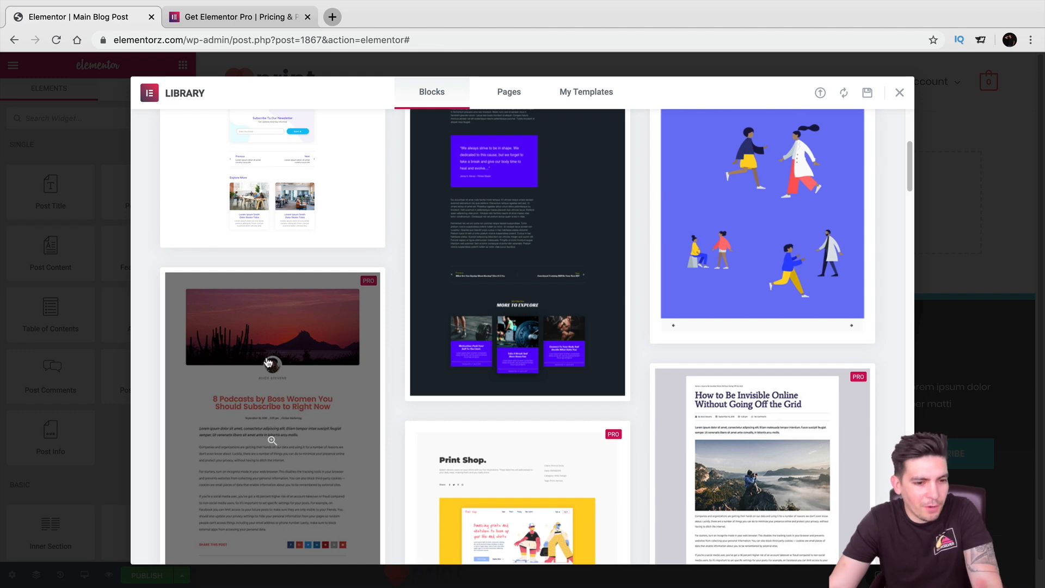
scroll(268, 363, "down", 7)
left_click(181, 340)
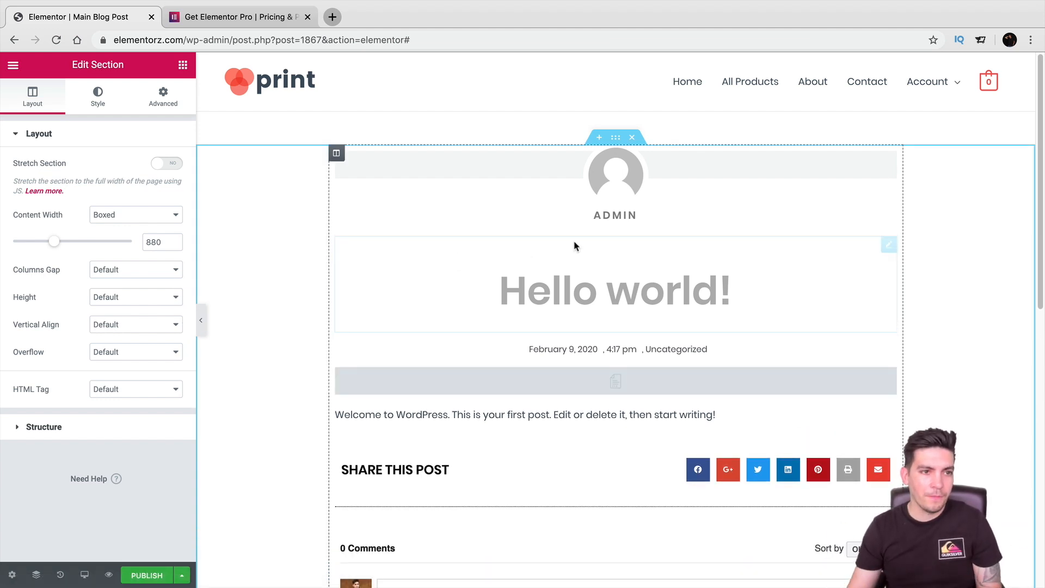
Look over the available Single widgets and the settings of the Hello world! post title.
left_click(183, 65)
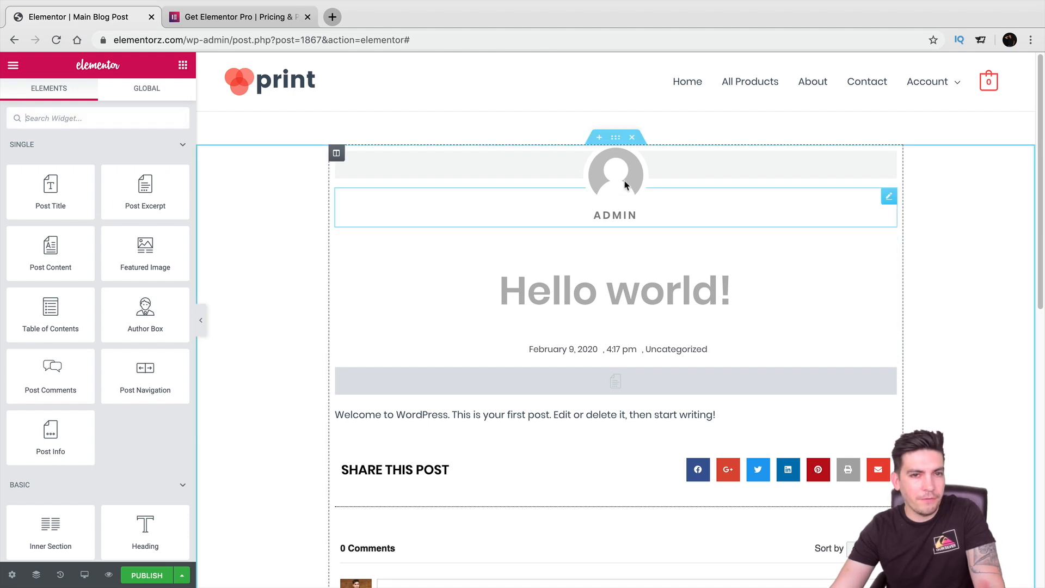
left_click(626, 289)
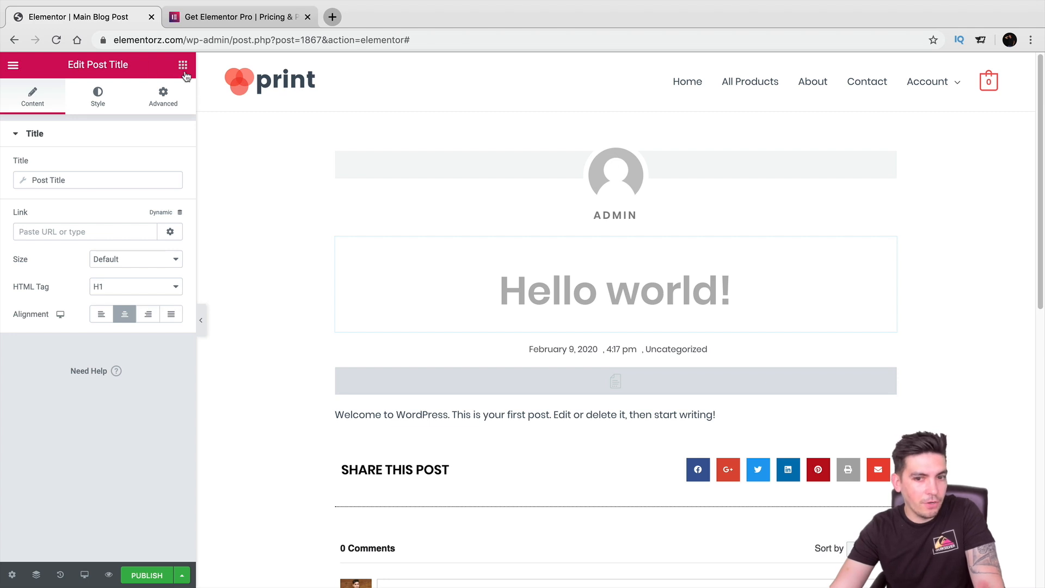
triple_click(536, 289)
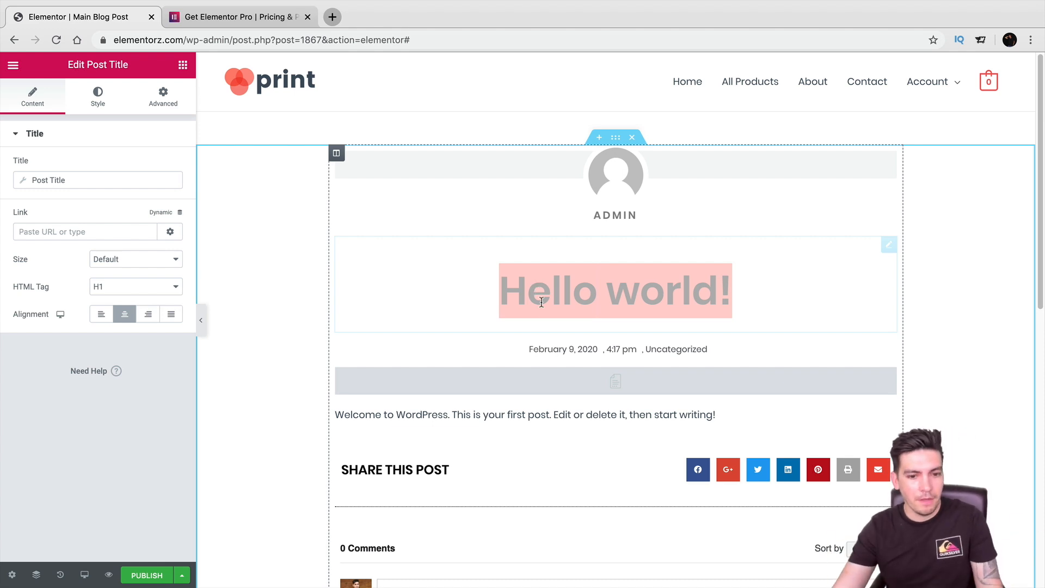
Look over the settings of the Post Excerpt, Post Content and Author Box widgets and the available Single widgets.
left_click(542, 382)
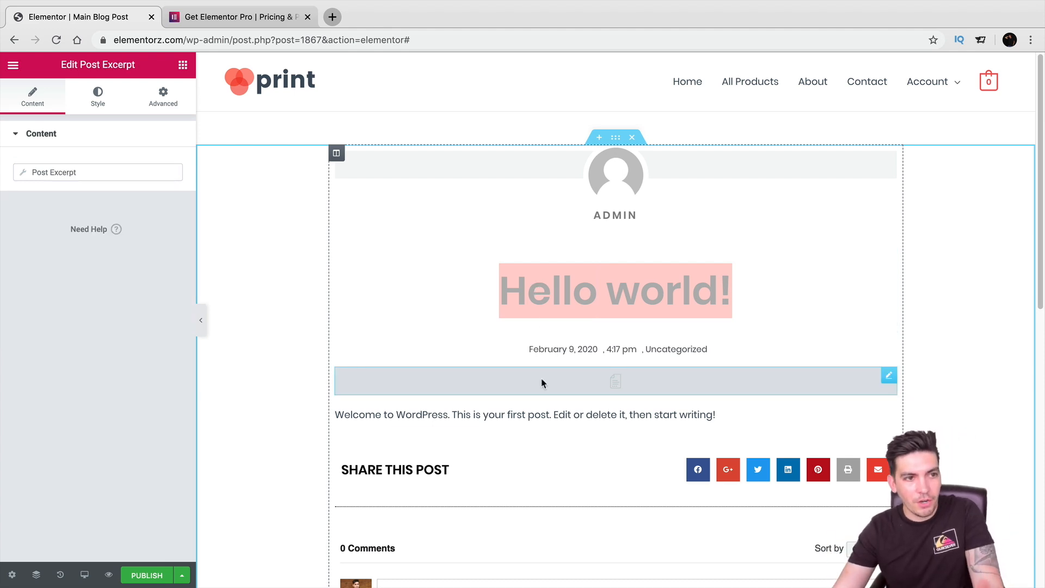
left_click(554, 413)
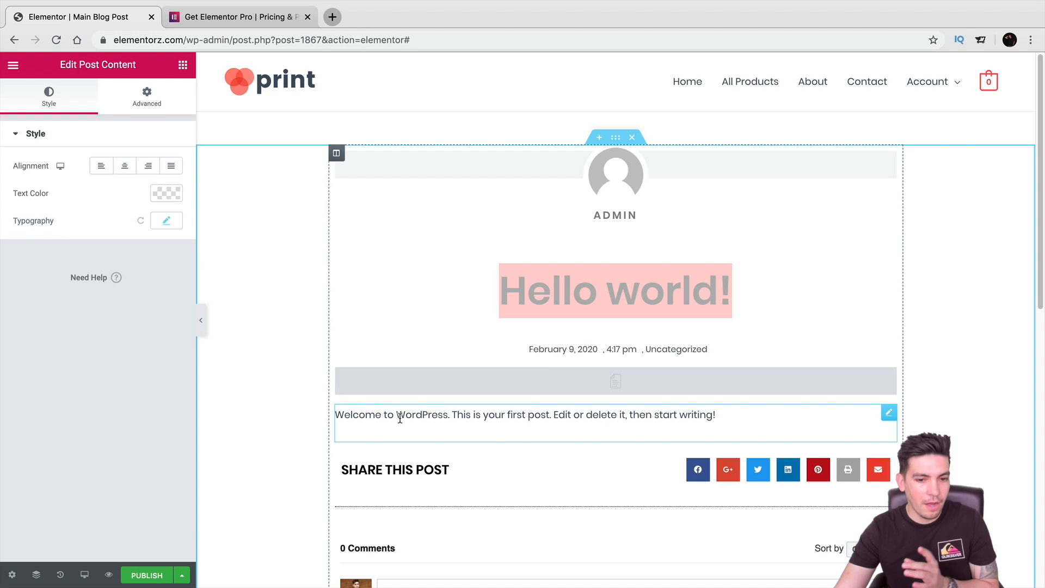
left_click_drag(399, 418, 428, 412)
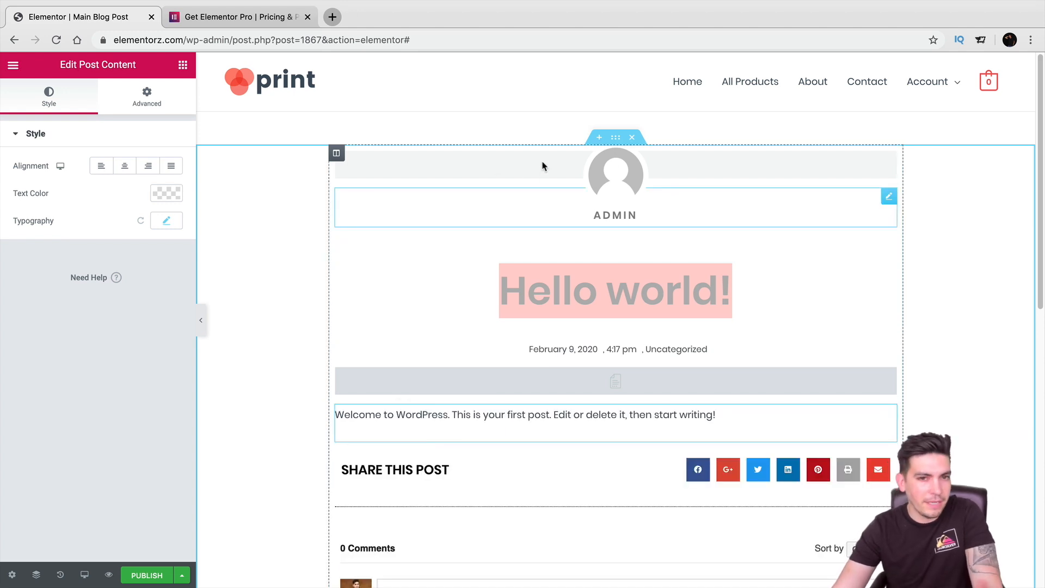
scroll(601, 413, "down", 1)
scroll(611, 410, "down", 2)
scroll(604, 337, "up", 2)
left_click(629, 175)
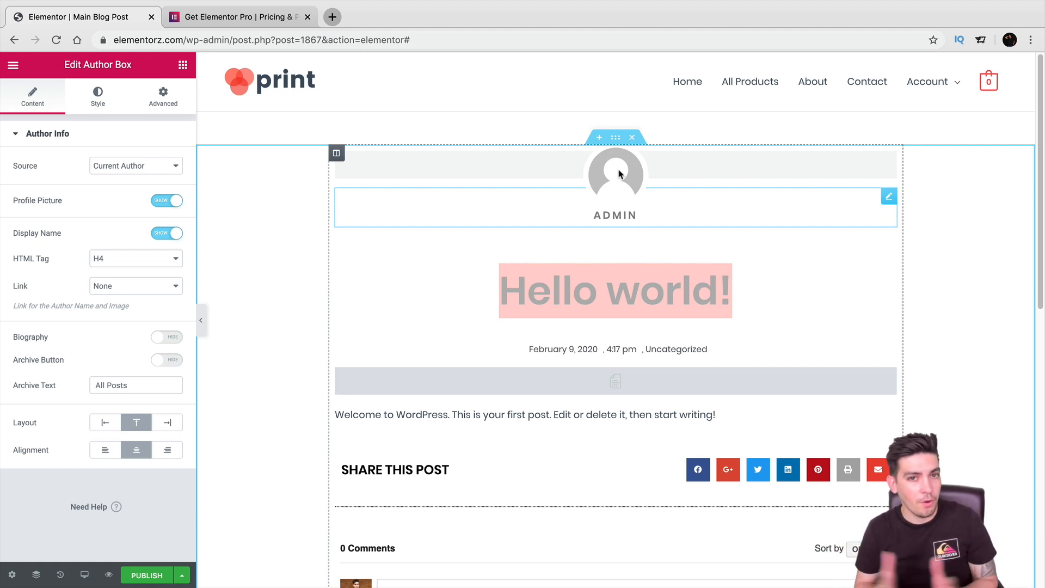
left_click(183, 66)
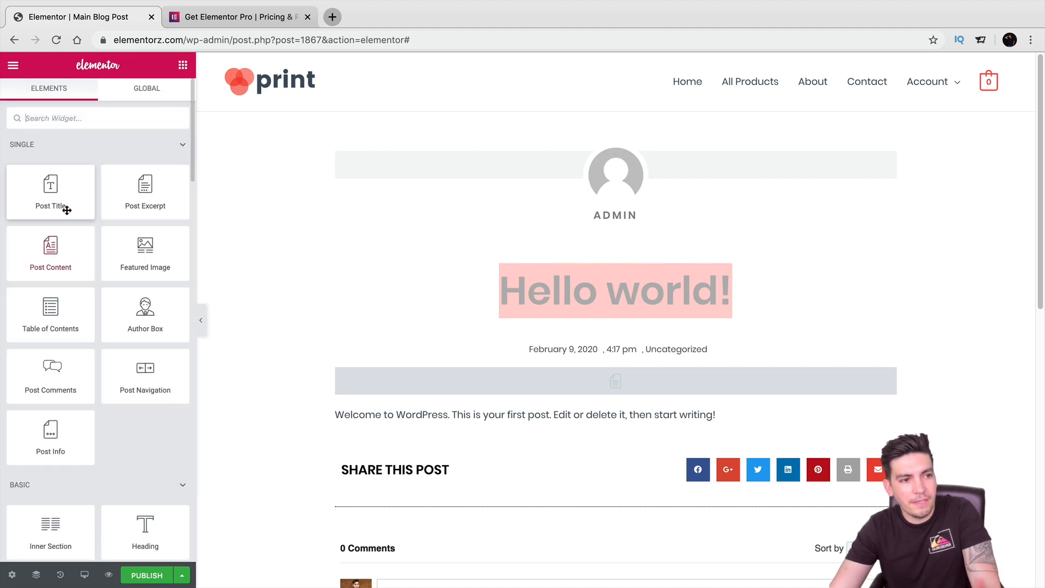
left_click(617, 386)
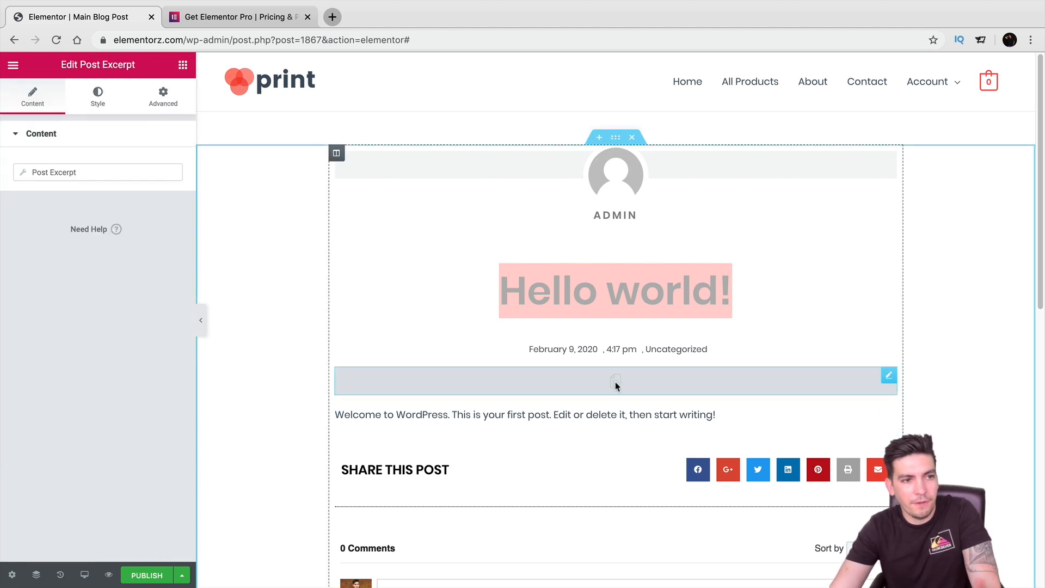
Delete the Post Content widget and add a new one between the divider under Share This Post and the comments.
left_click(604, 410)
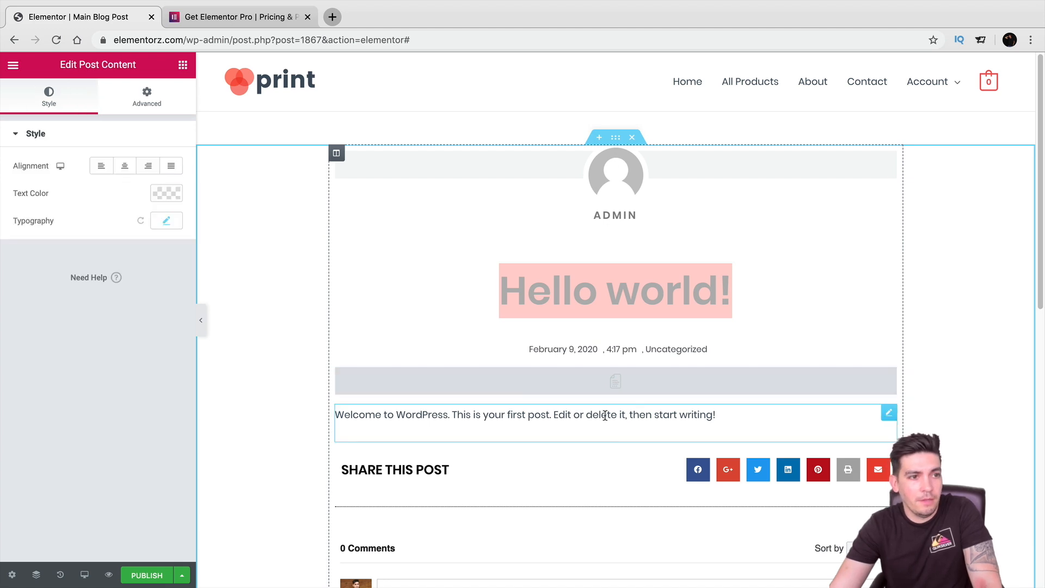
right_click(606, 415)
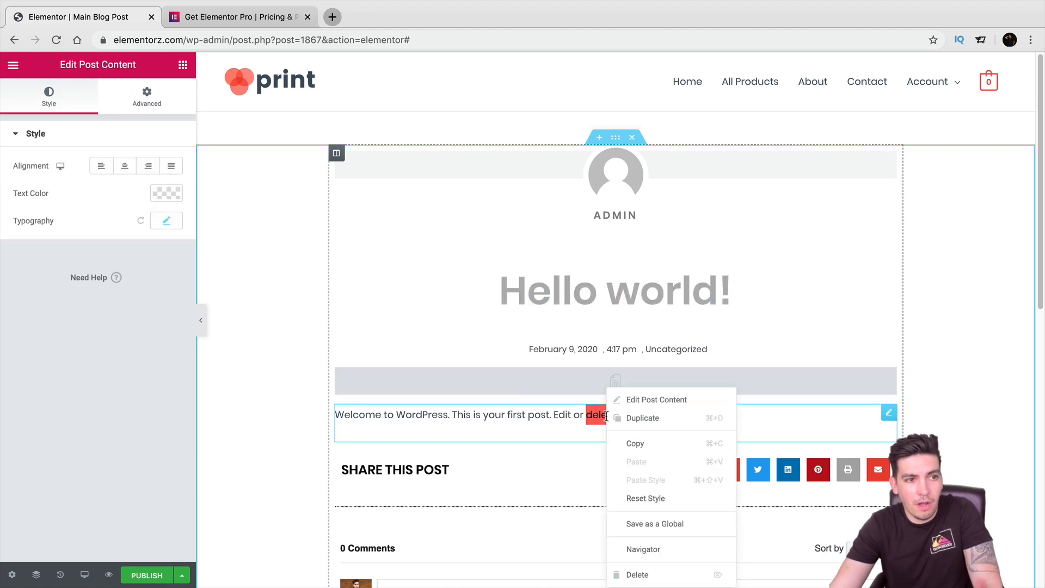
left_click(660, 576)
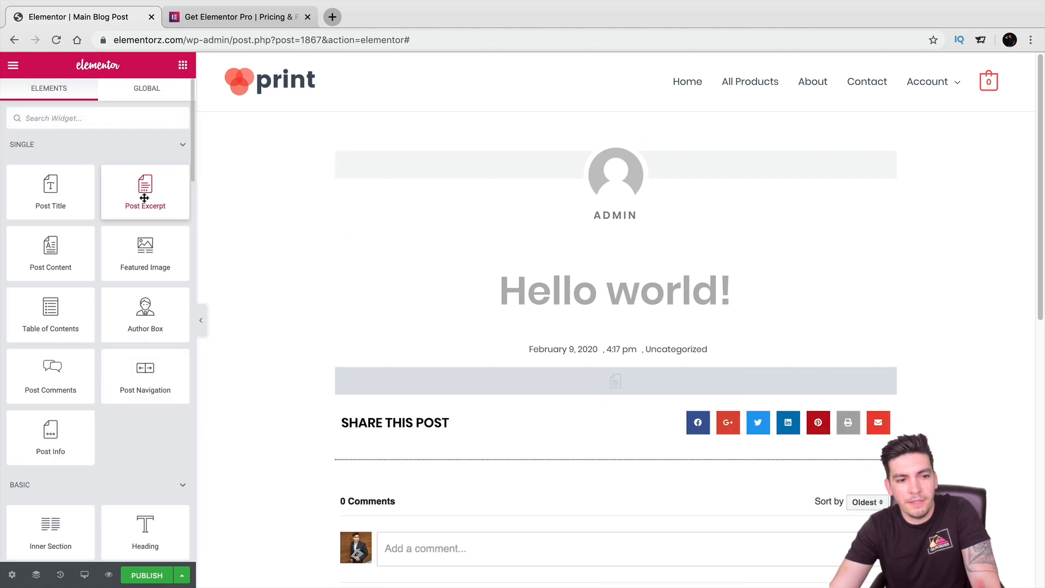
left_click_drag(28, 257, 525, 456)
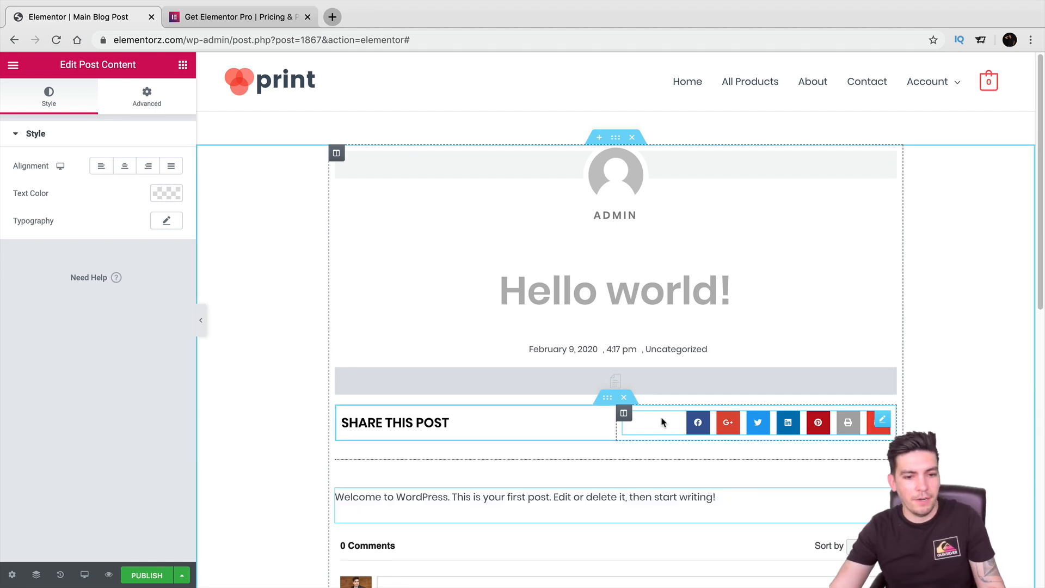
scroll(660, 425, "down", 1)
scroll(660, 478, "down", 1)
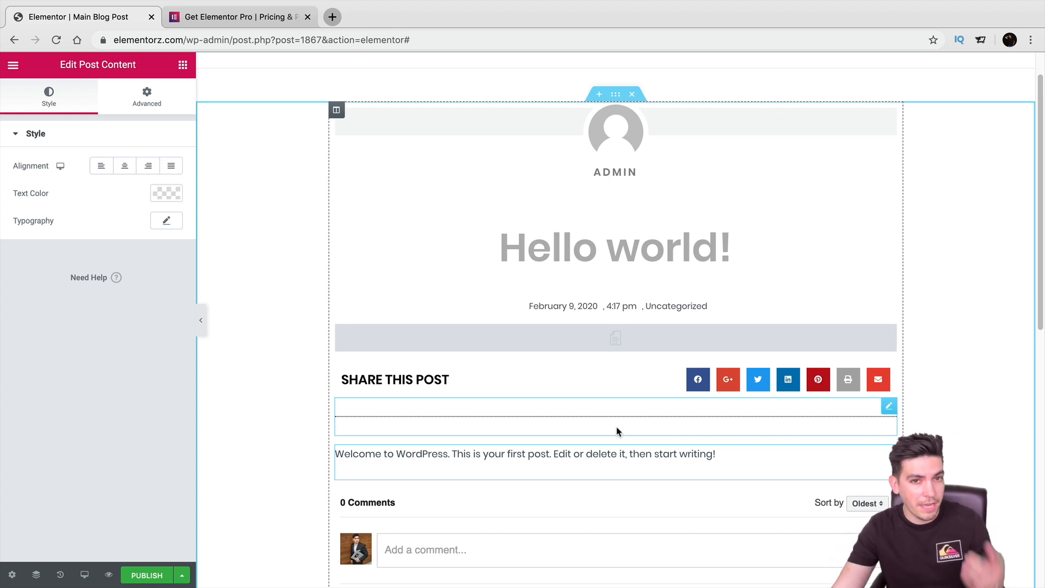
Publish the Main Blog Post template with the display condition Include, Posts, All.
left_click(147, 575)
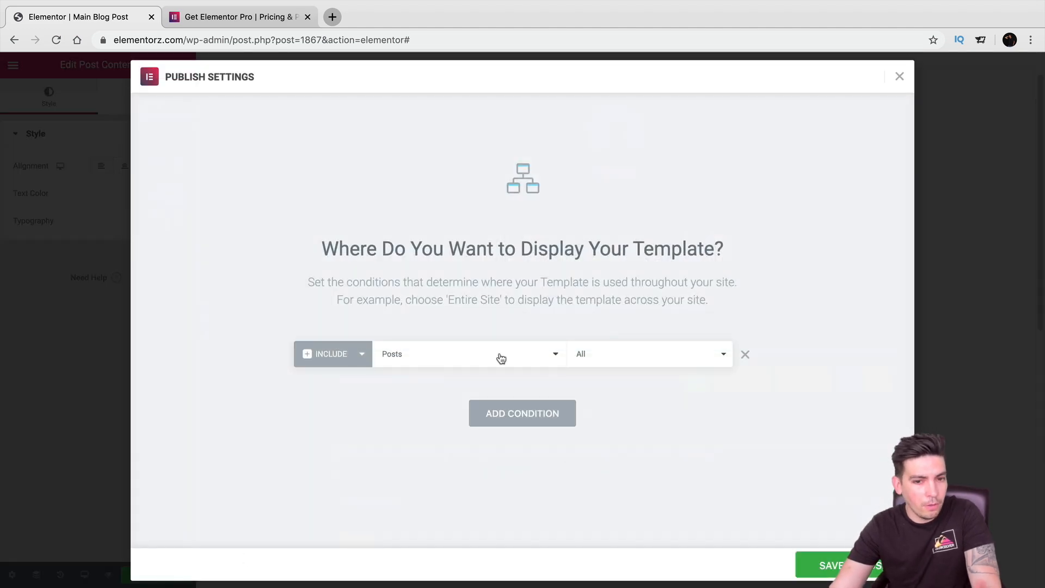
left_click(604, 361)
left_click(550, 360)
left_click(551, 360)
left_click(550, 361)
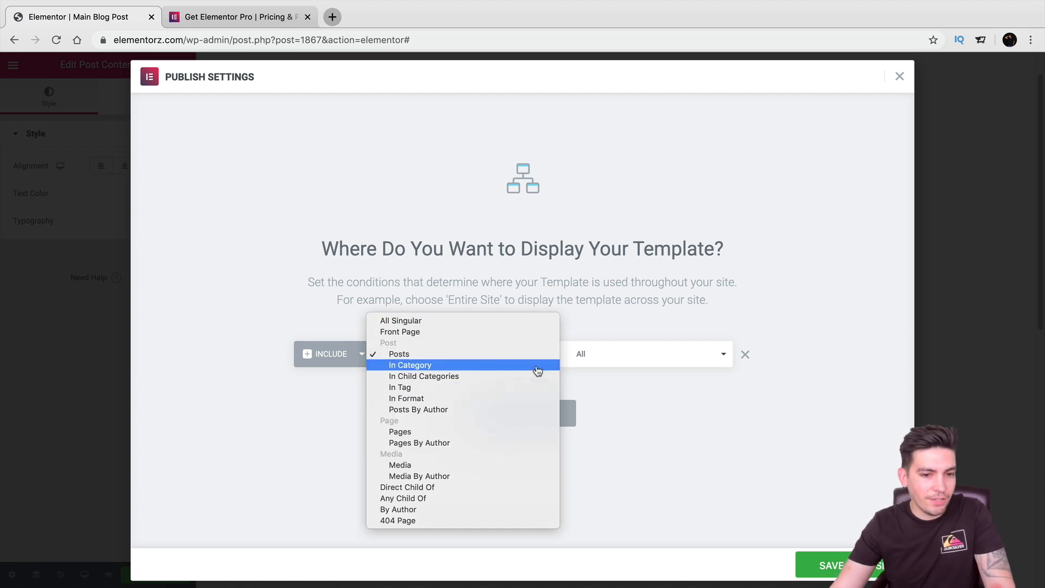
left_click(528, 356)
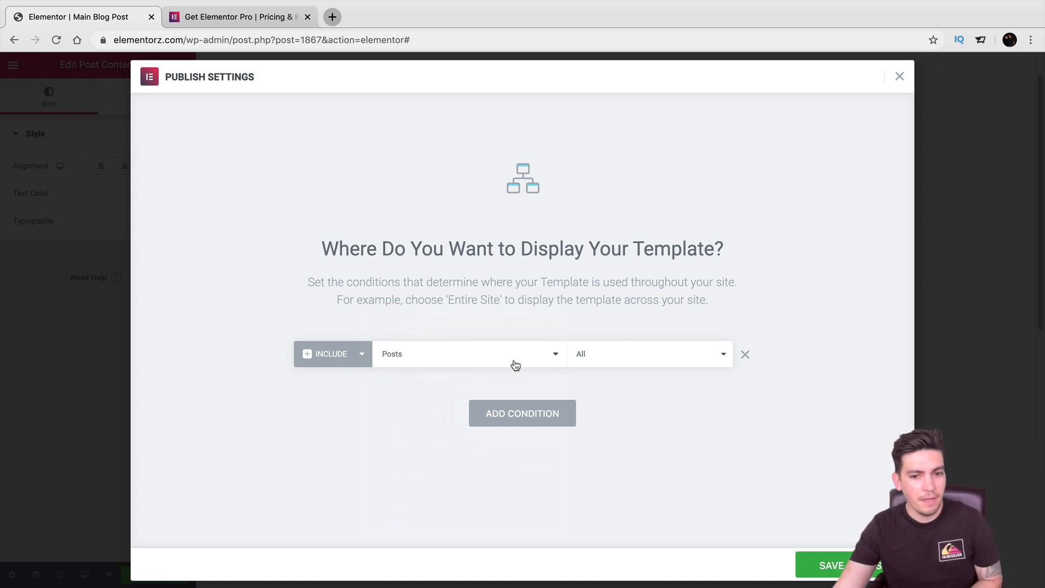
left_click(550, 362)
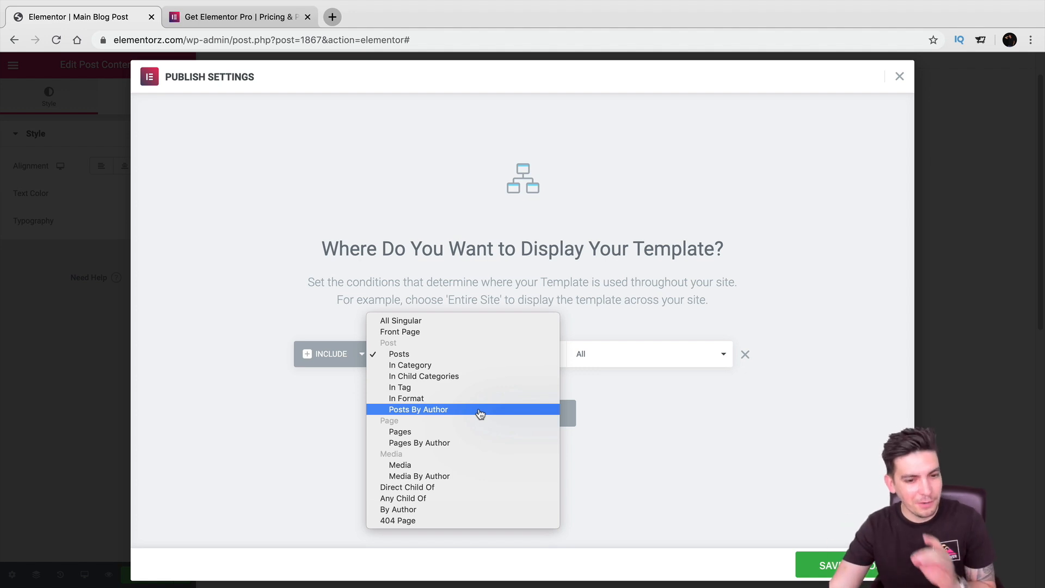
left_click(473, 354)
left_click(824, 563)
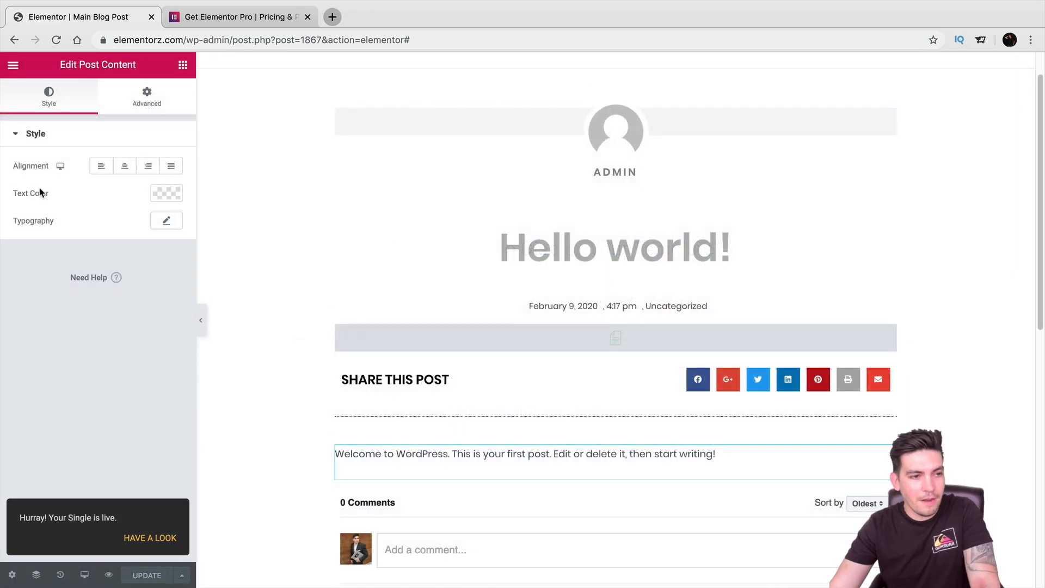
Exit the template editor to the WordPress dashboard and start a new post from the posts list.
left_click(13, 65)
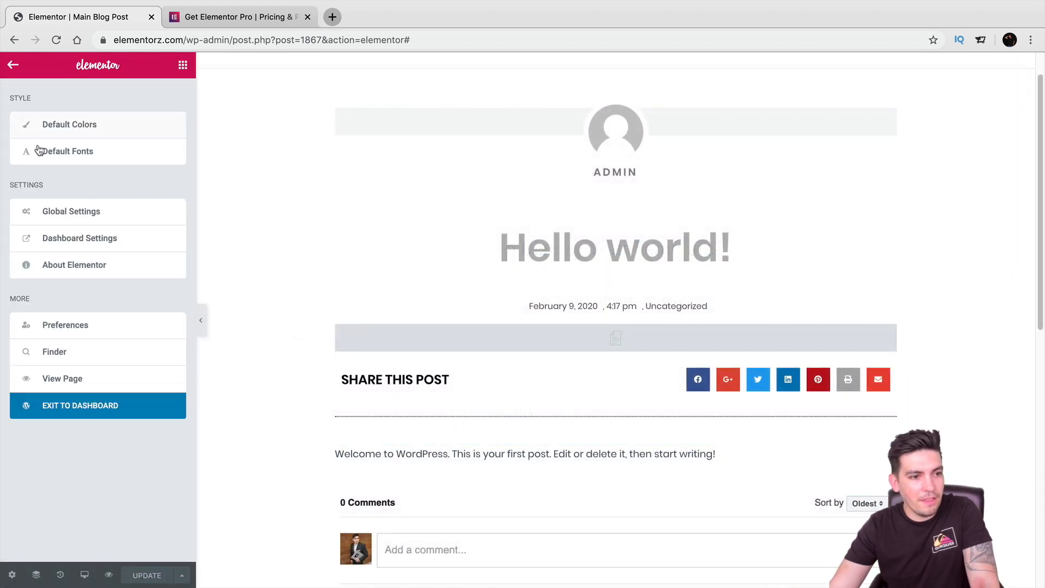
left_click(84, 411)
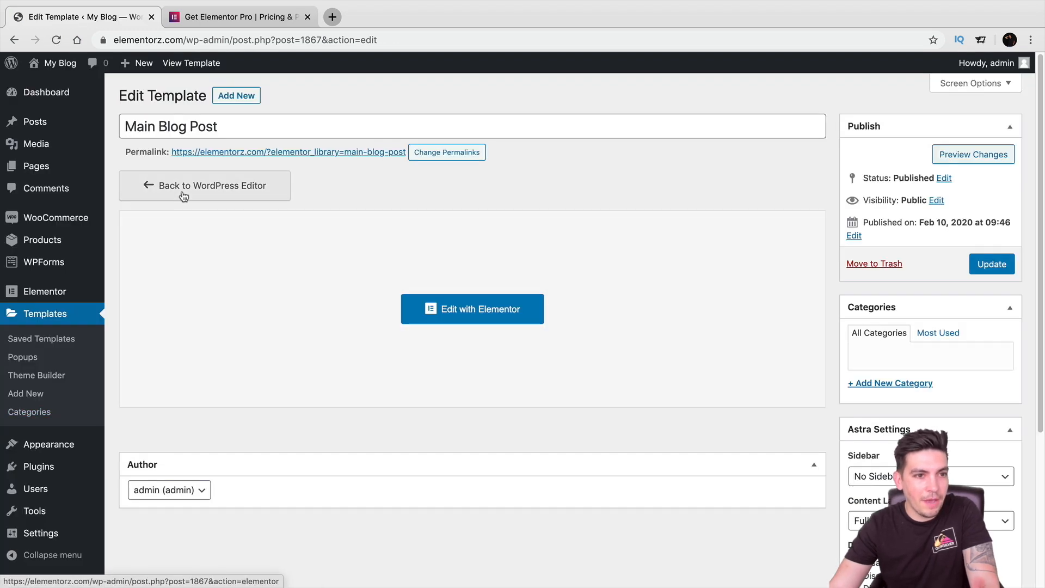
mouse_move(45, 130)
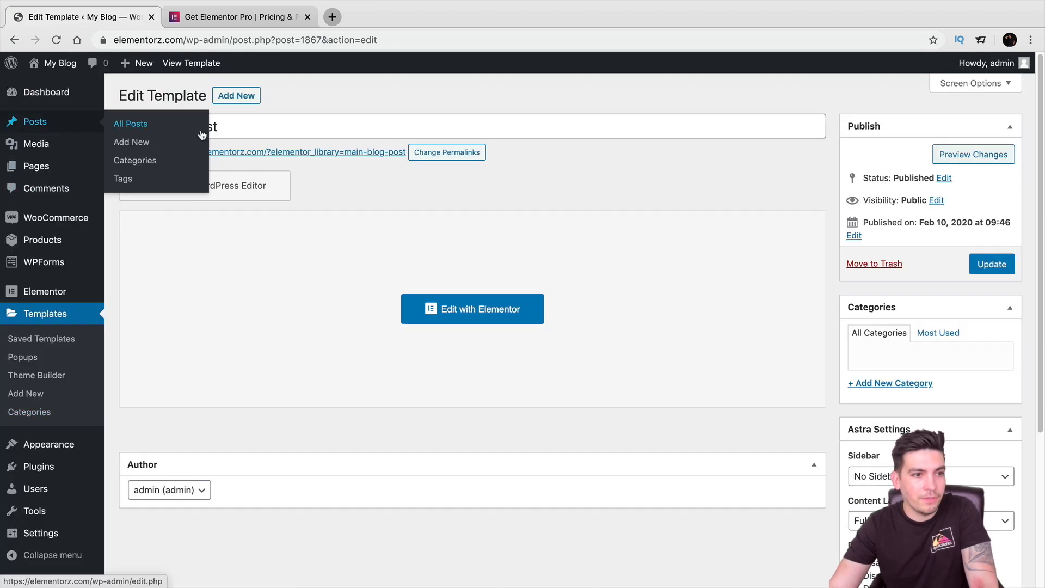
left_click(150, 130)
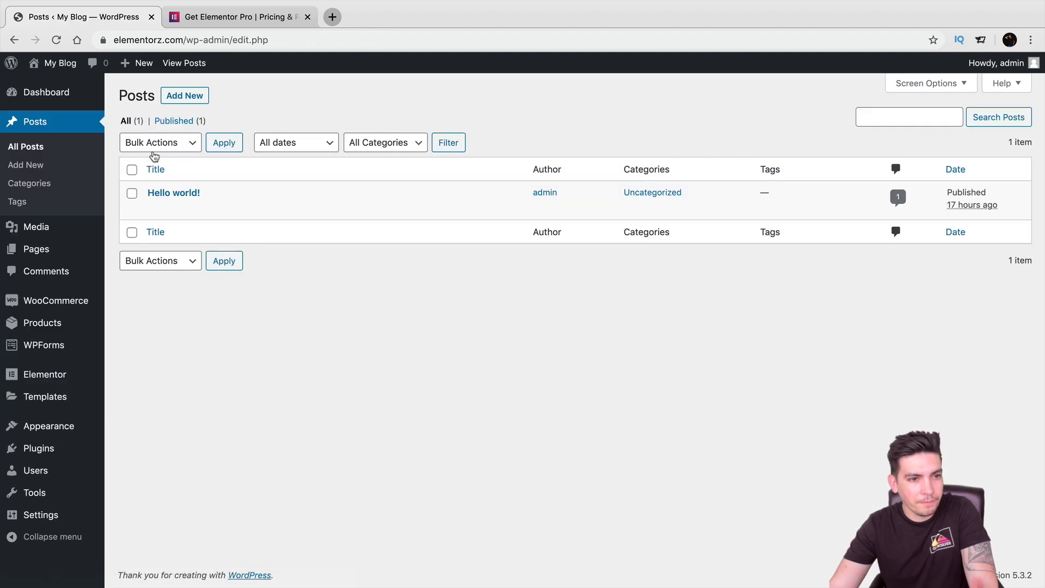
left_click(180, 103)
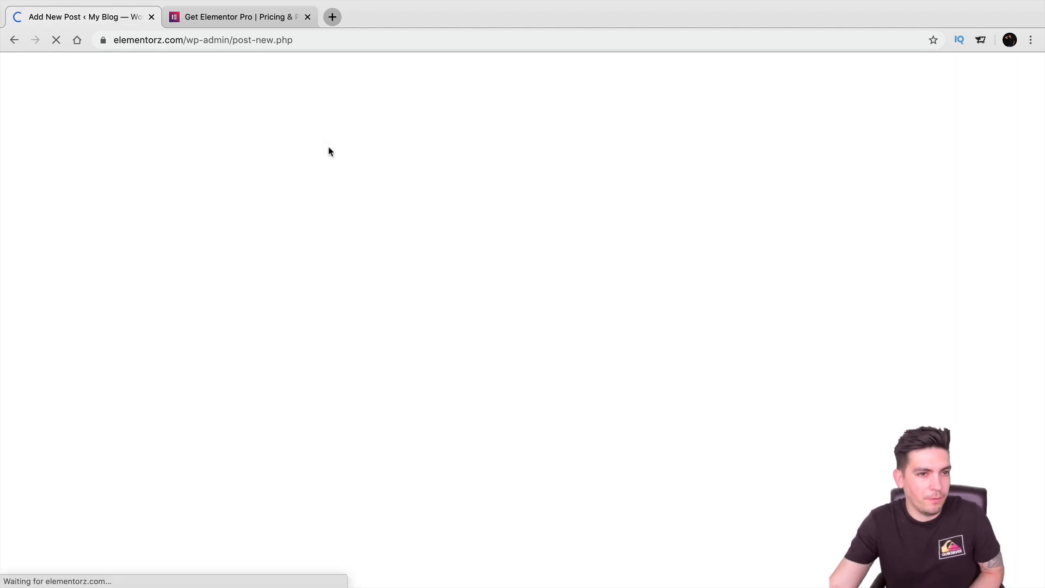
Copy the FAQ text from payment methods through license transfer on the Elementor Pro pricing page and return to the new post.
left_click(260, 25)
scroll(452, 383, "down", 20)
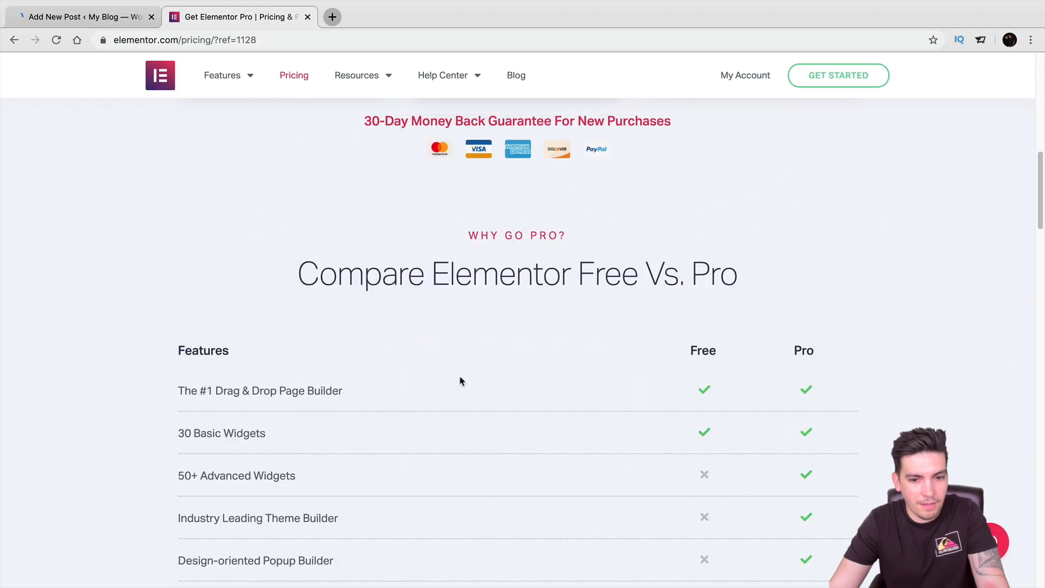
scroll(473, 370, "up", 5)
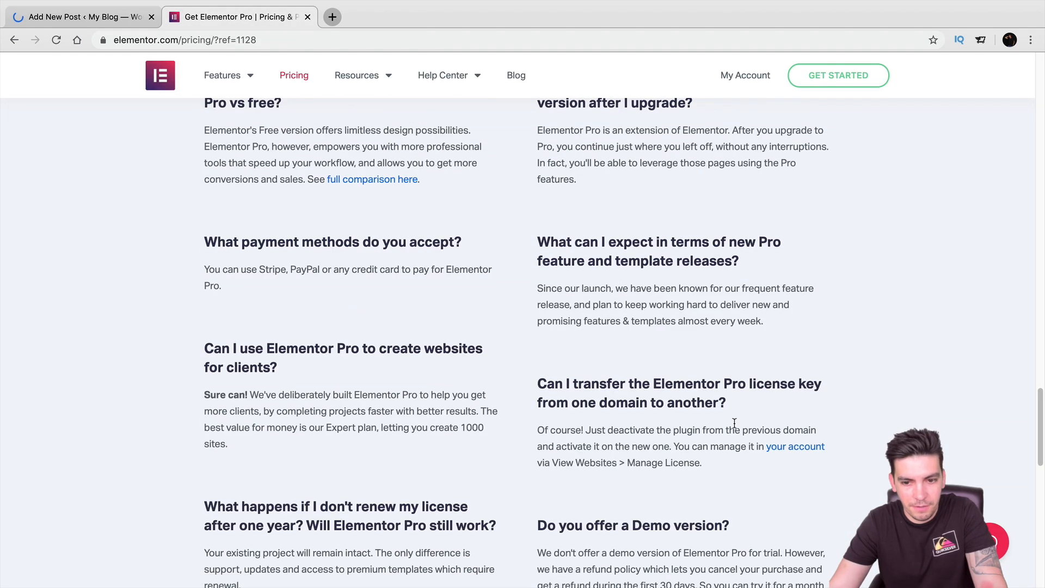
left_click_drag(743, 479, 208, 224)
right_click(231, 242)
left_click(239, 265)
left_click(117, 17)
left_click(408, 133)
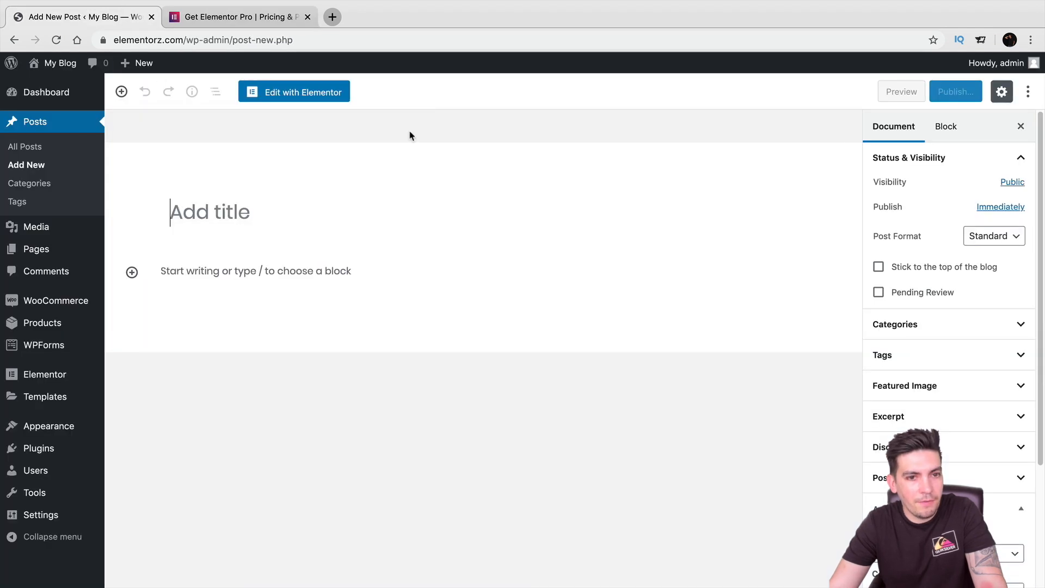
Title the new post "10 Things Guys Hate About Girls".
left_click(361, 219)
type("10 thinhgs")
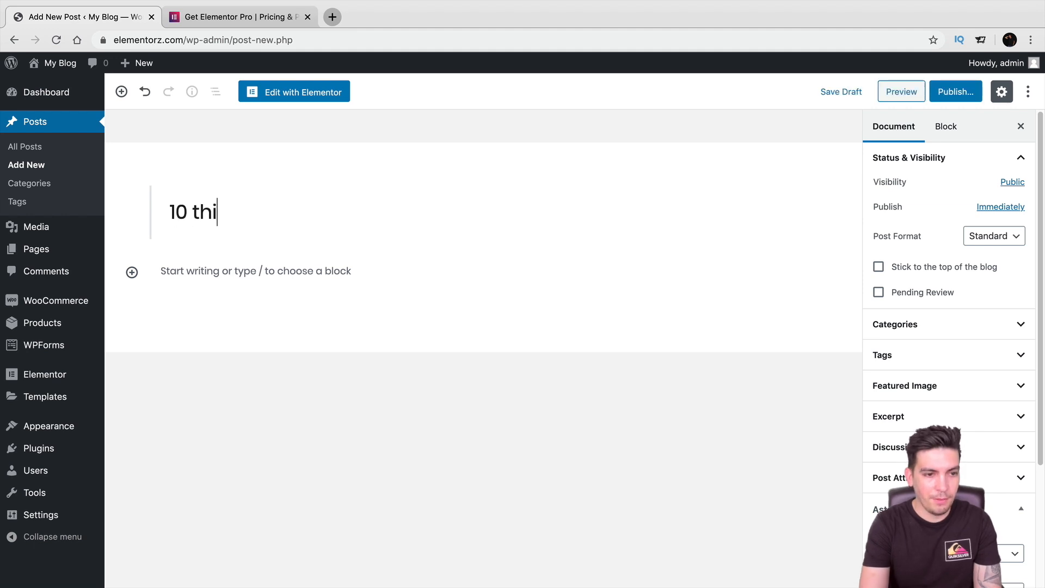
key("BackSpace")
key("BackSpace")
key("BackSpace")
key("BackSpace")
key("BackSpace")
key("BackSpace")
key("BackSpace")
type("Things")
type(" Giuyu")
key("BackSpace")
key("BackSpace")
key("BackSpace")
key("BackSpace")
type("uys Hat")
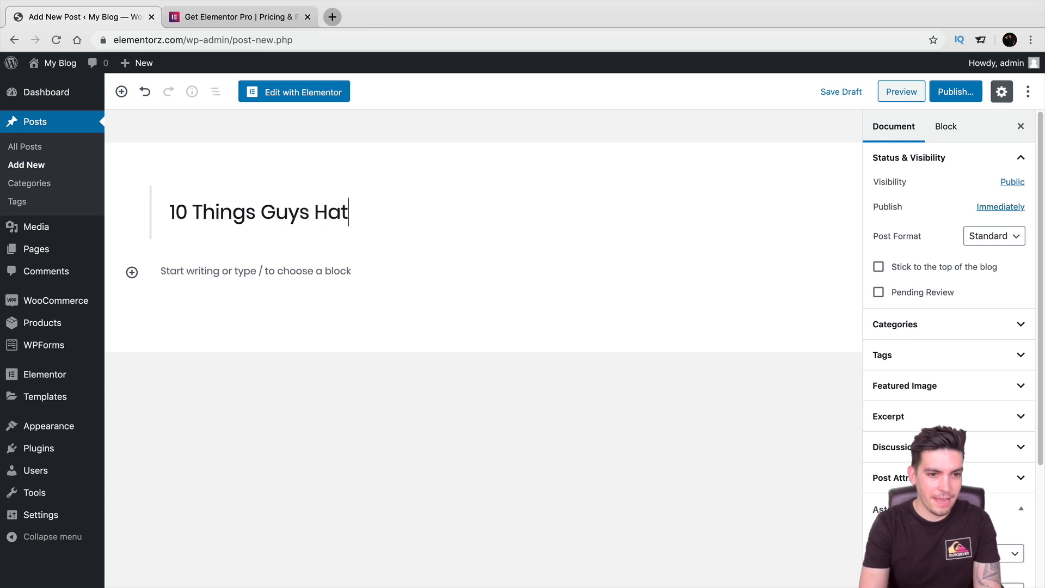
type("e About Girls")
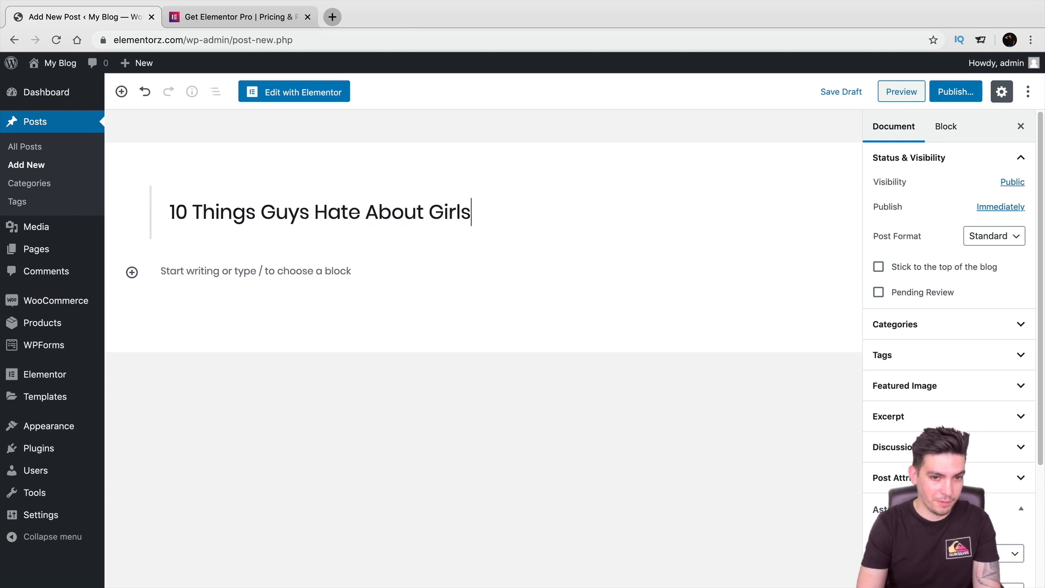
Paste the copied FAQ text into the post body below the title.
key("Return")
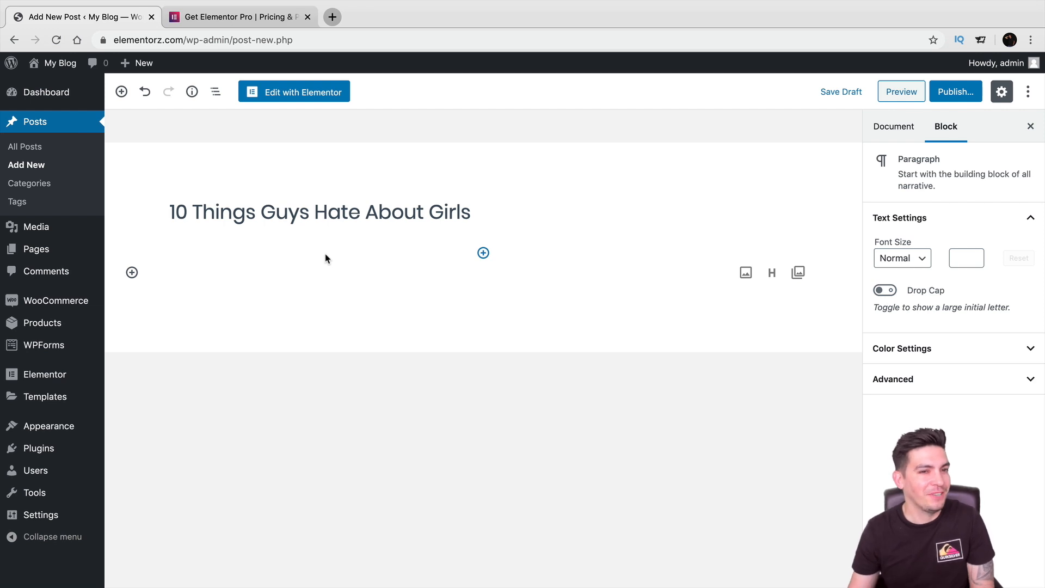
right_click(163, 270)
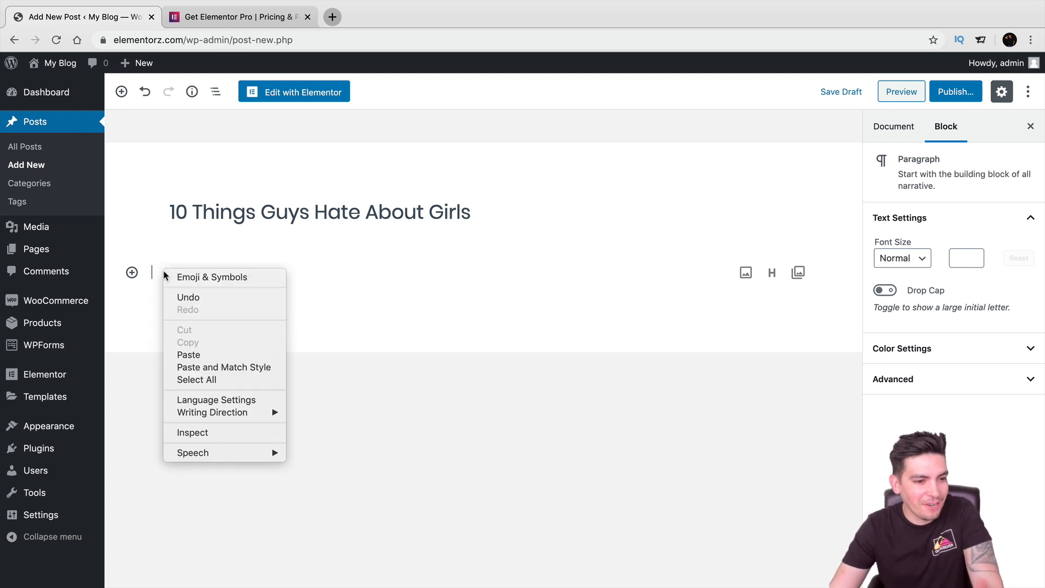
left_click(207, 354)
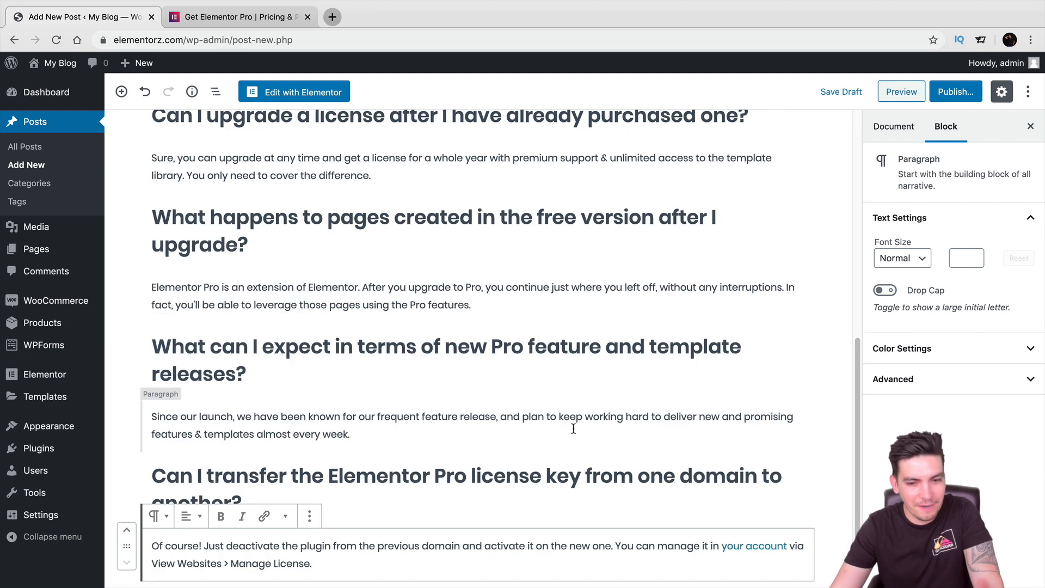
Set swimming-pool-free-img.jpg from the media library as the post's featured image and publish the post.
left_click(892, 128)
left_click(928, 387)
left_click(940, 417)
left_click(129, 122)
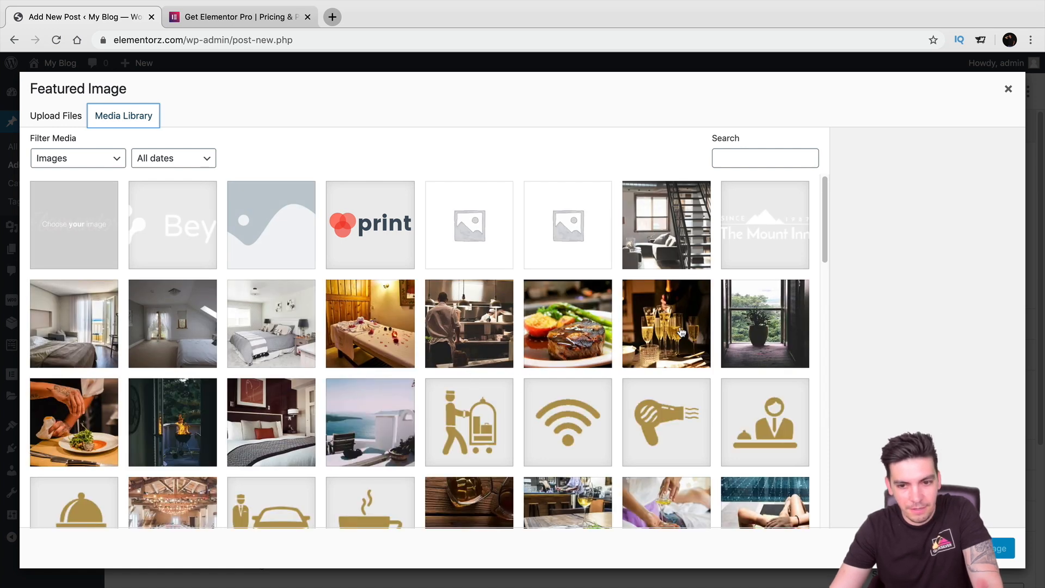
scroll(680, 333, "down", 2)
scroll(680, 332, "down", 4)
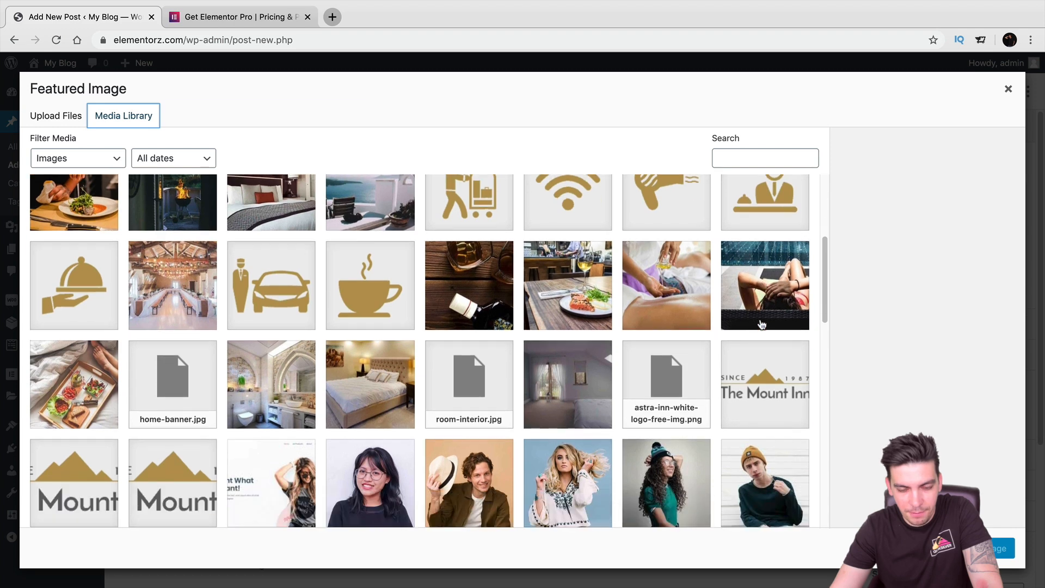
left_click(771, 283)
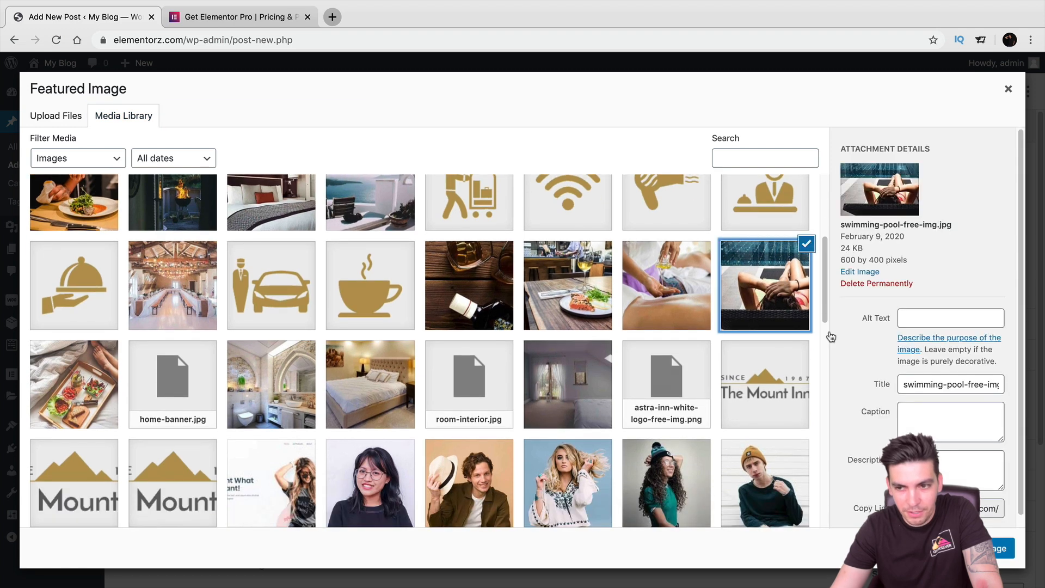
left_click(979, 548)
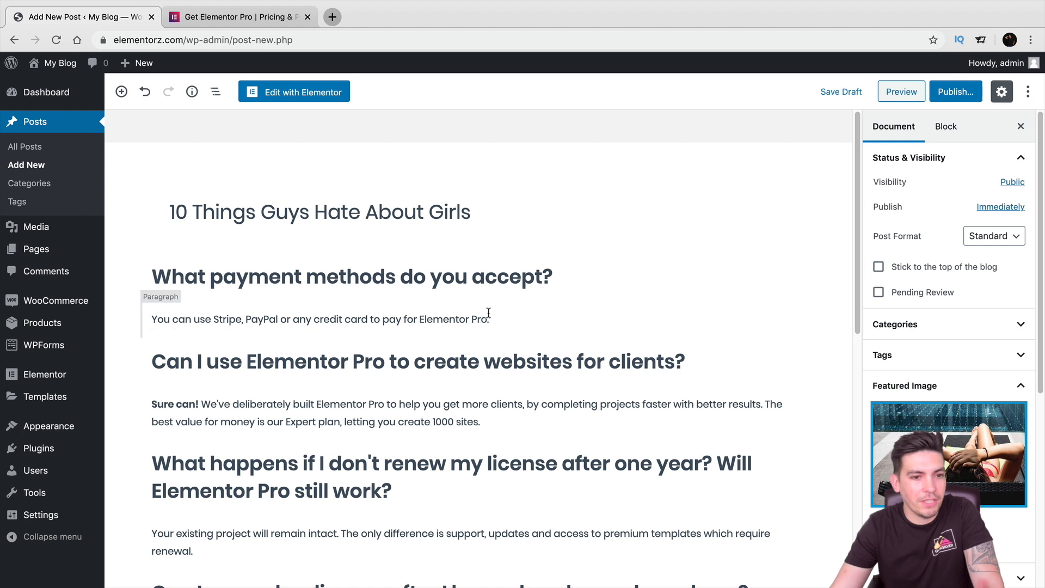
left_click(956, 92)
left_click(958, 94)
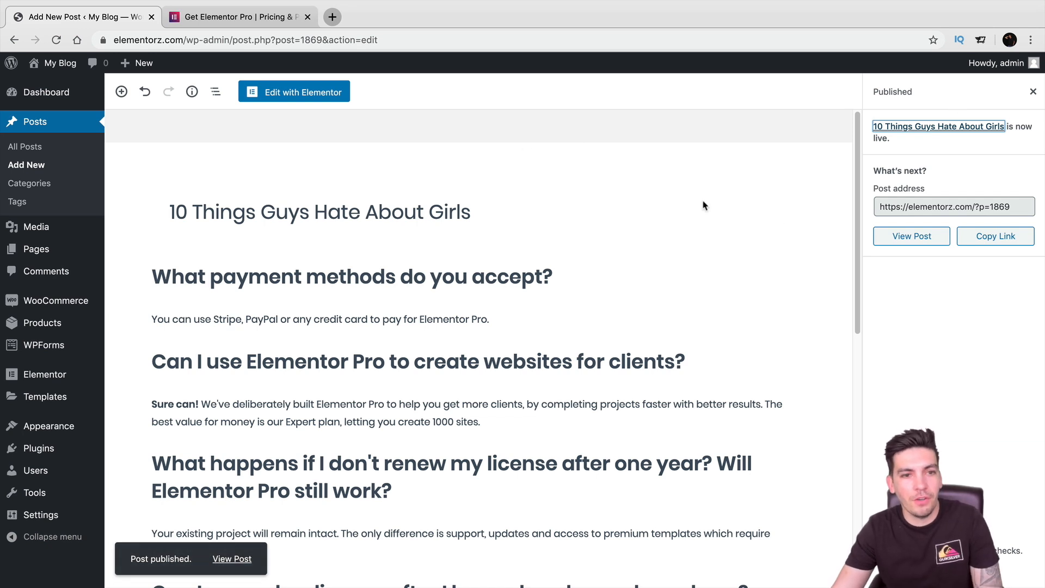
View the published post live and examine its featured image, title, share buttons, body text, comments and footer.
left_click(904, 239)
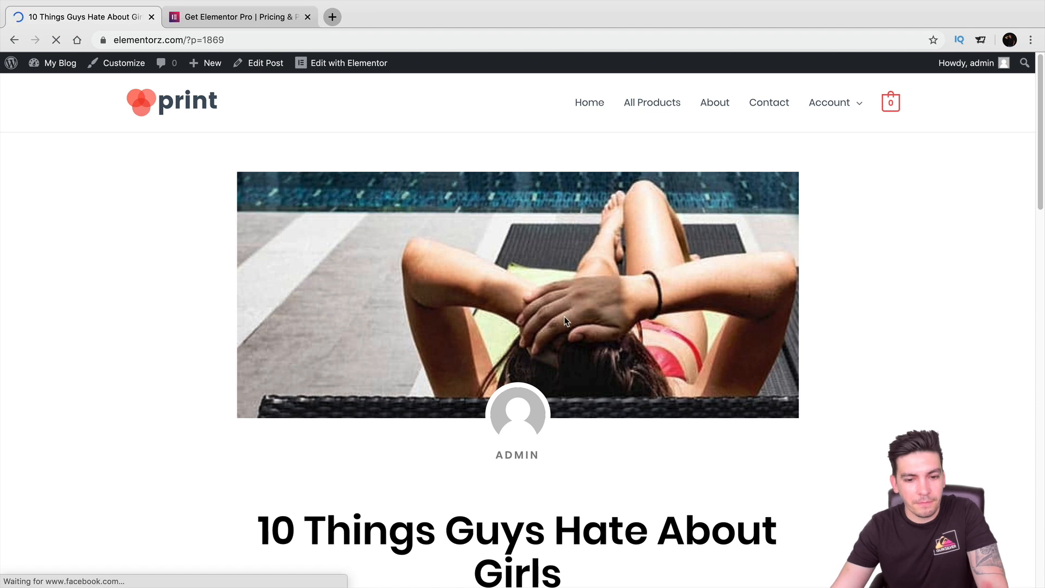
scroll(515, 237, "down", 2)
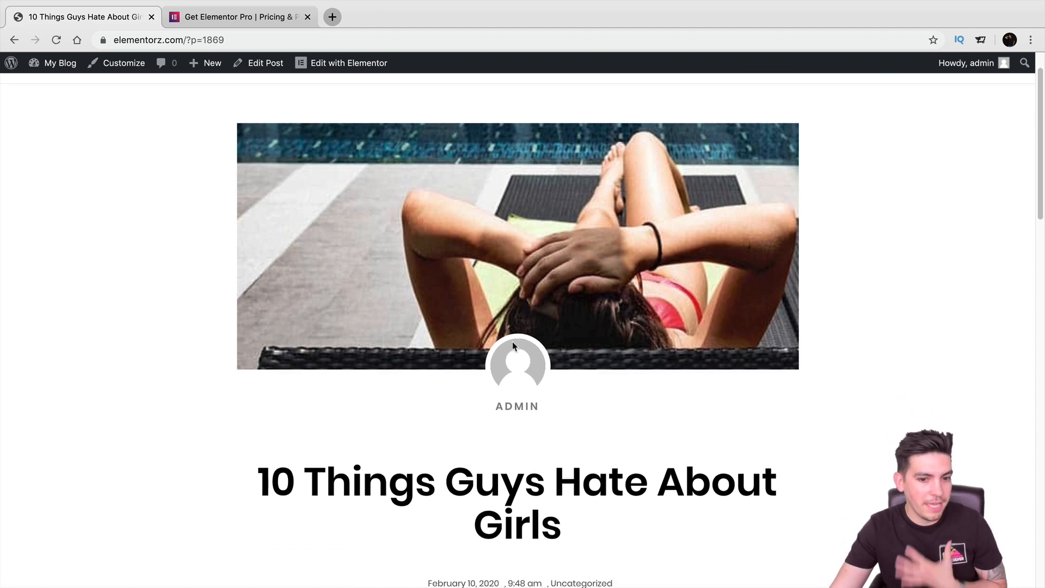
scroll(514, 348, "down", 5)
left_click_drag(572, 390, 249, 346)
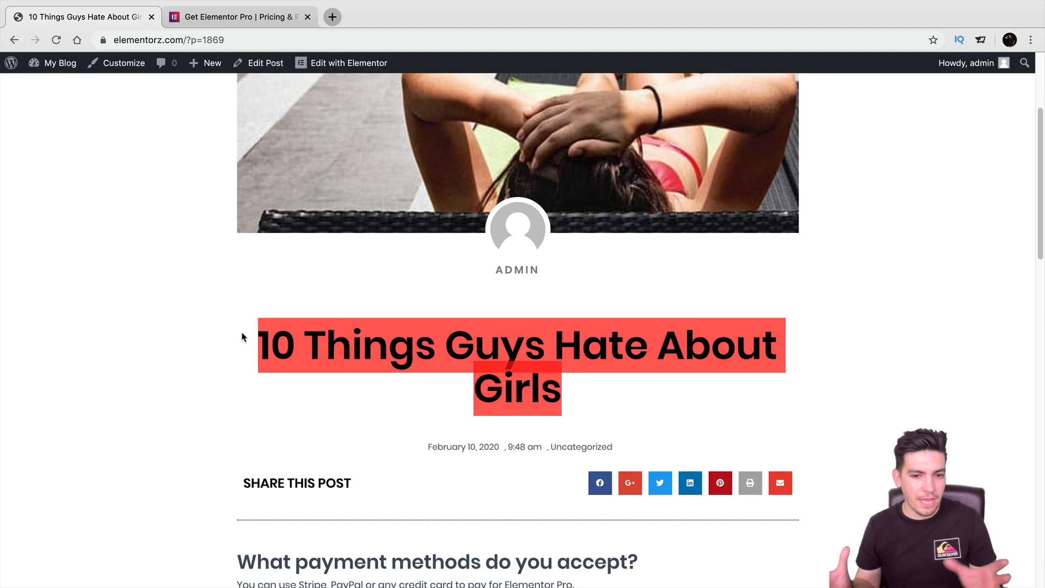
scroll(245, 340, "down", 6)
left_click(368, 369)
left_click_drag(367, 369, 437, 445)
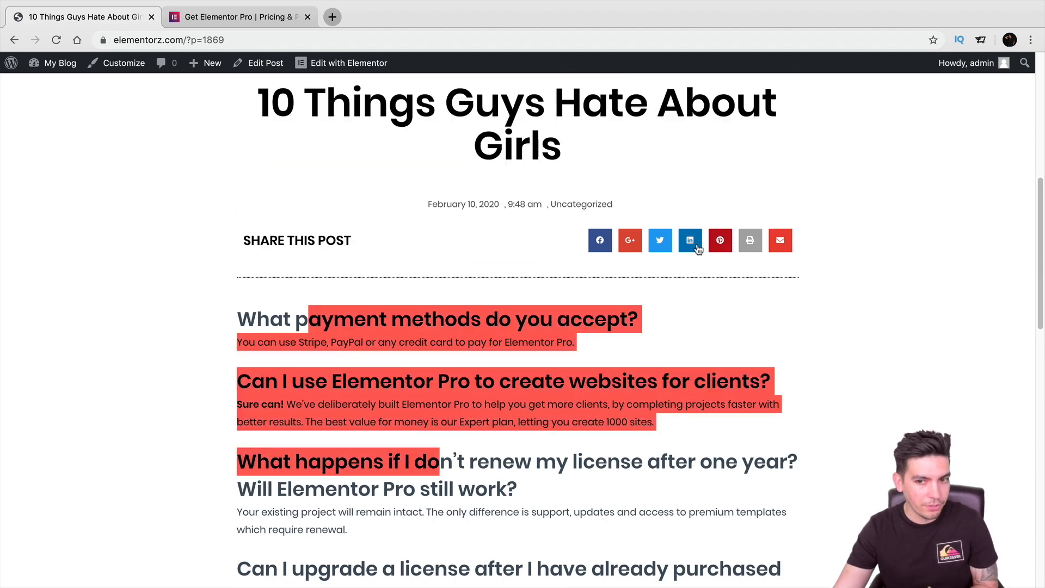
scroll(491, 370, "down", 12)
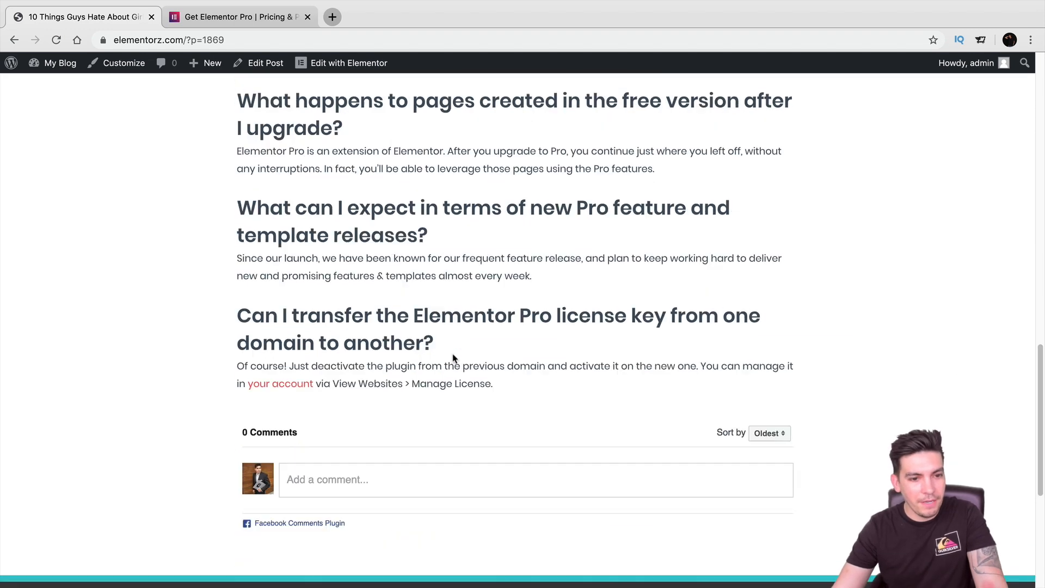
scroll(419, 367, "down", 5)
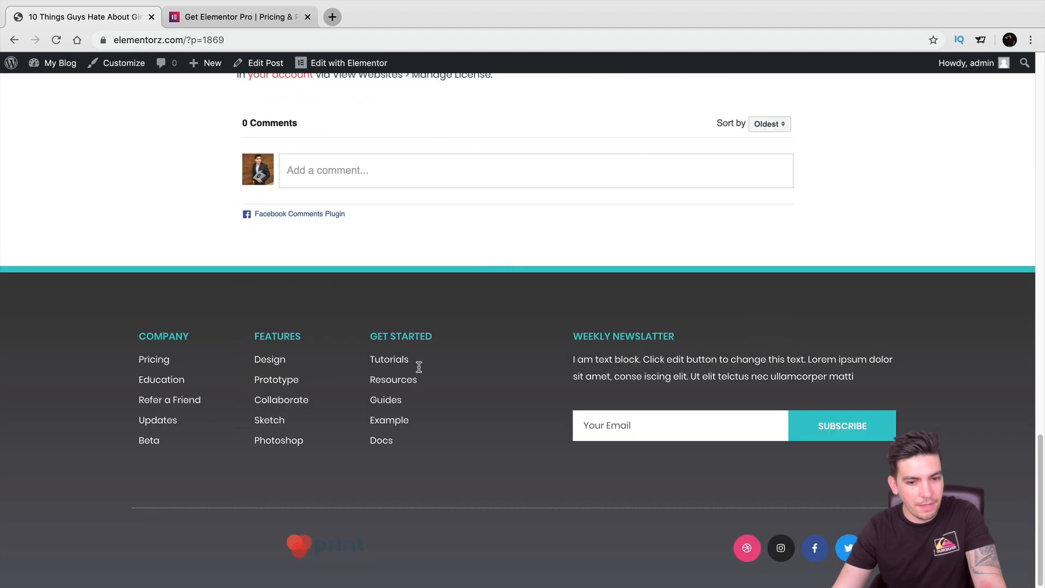
scroll(655, 470, "up", 20)
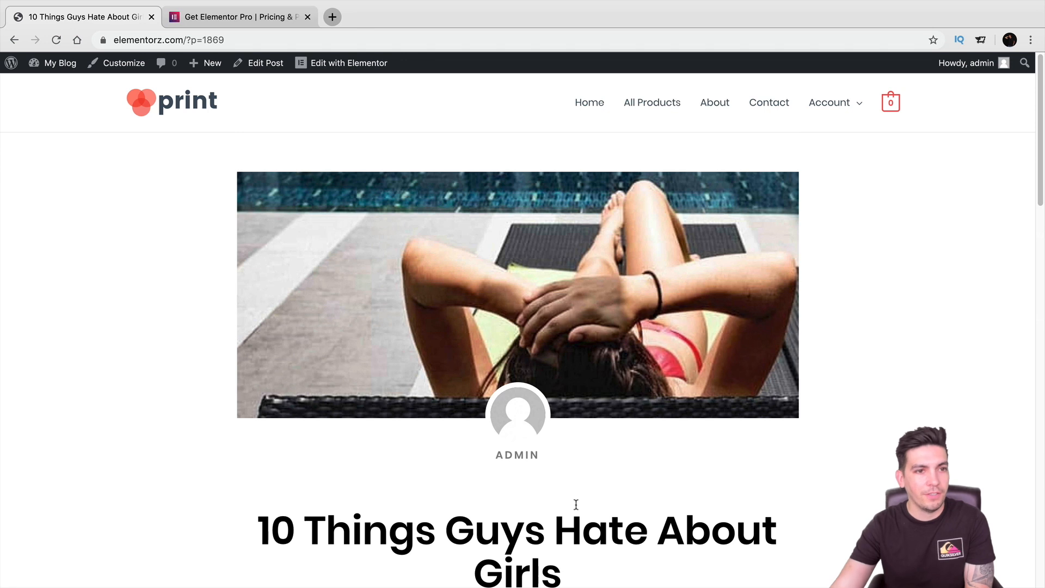
Return to the WordPress dashboard and open the Main Footer template from the Theme Builder for editing with Elementor.
mouse_move(55, 66)
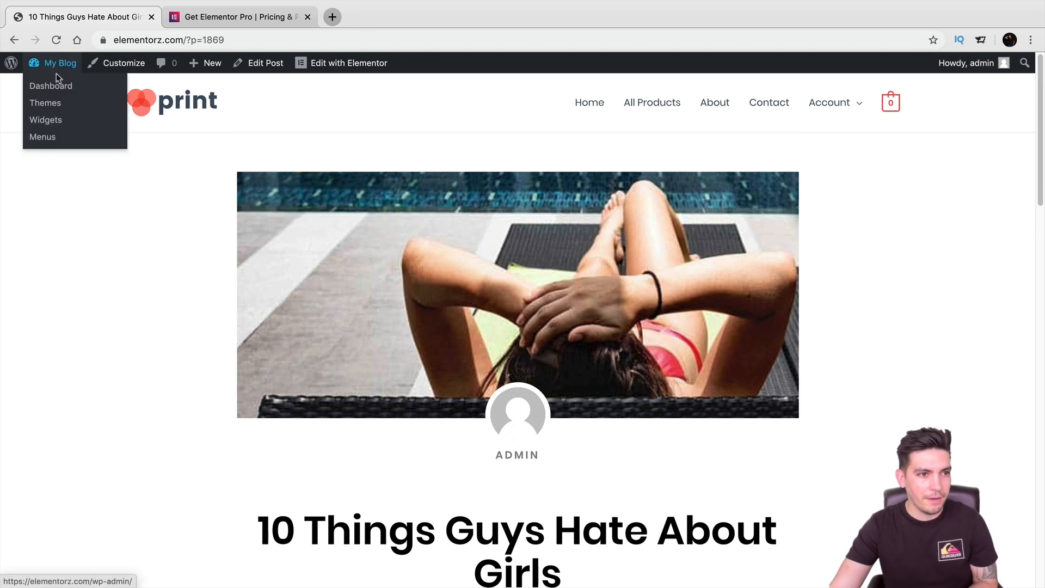
left_click(61, 88)
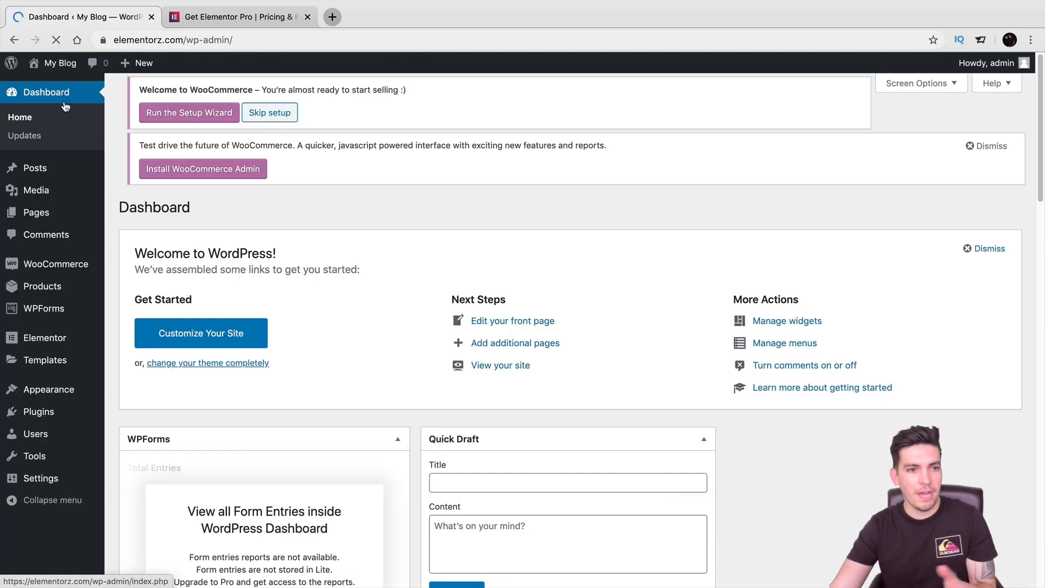
mouse_move(80, 338)
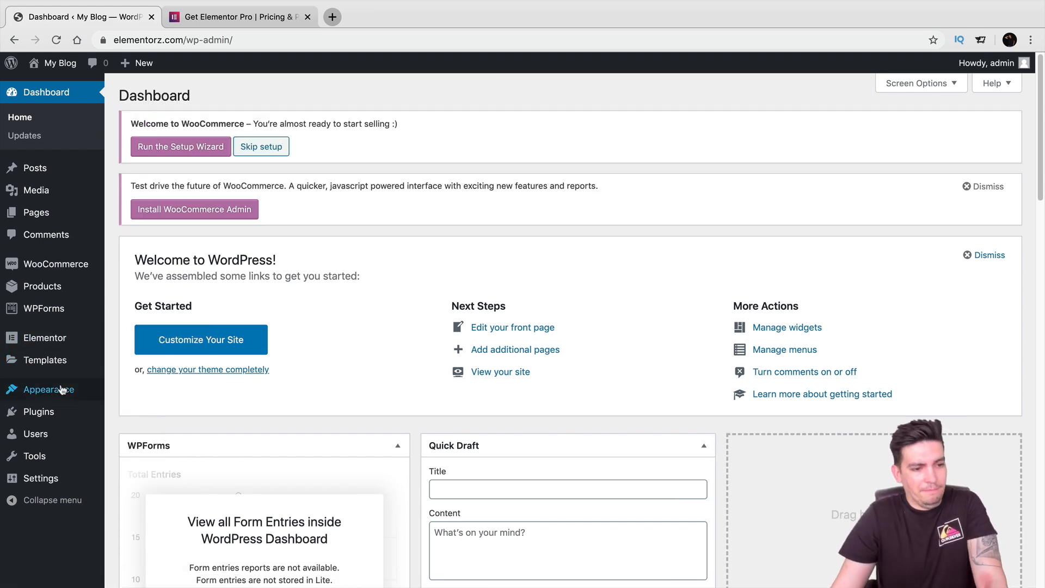
mouse_move(64, 401)
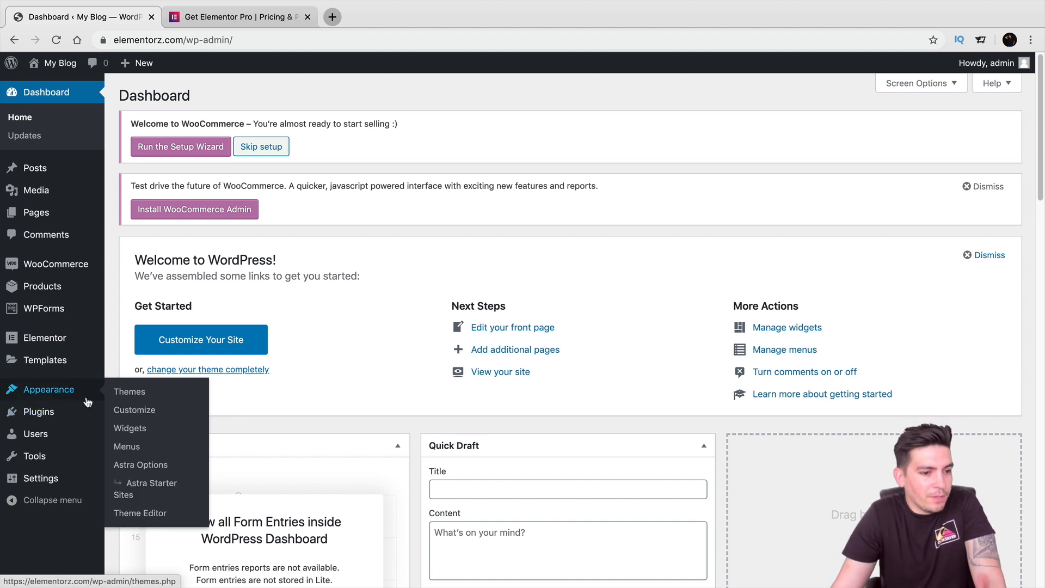
mouse_move(56, 354)
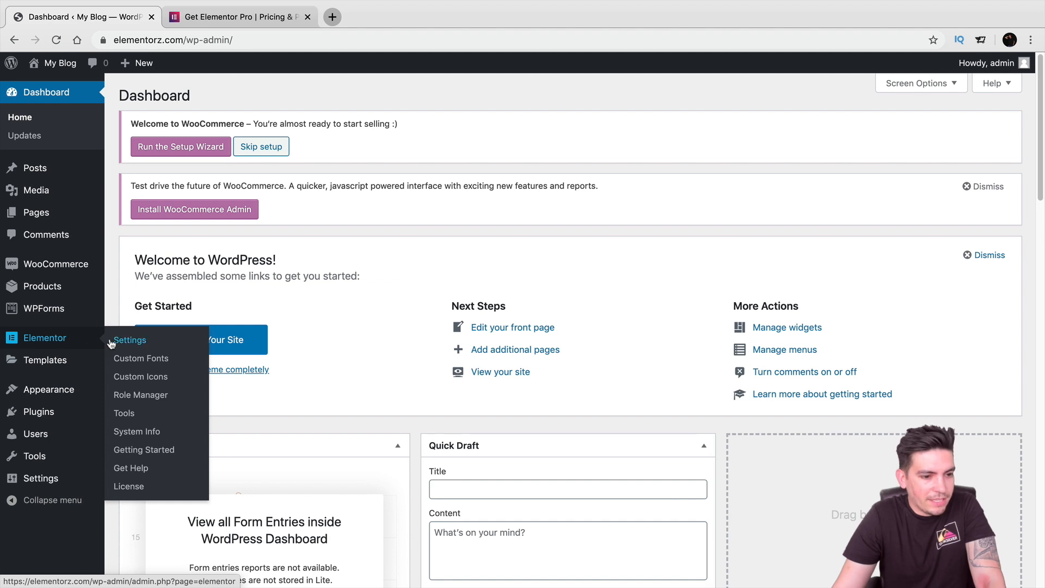
left_click(135, 400)
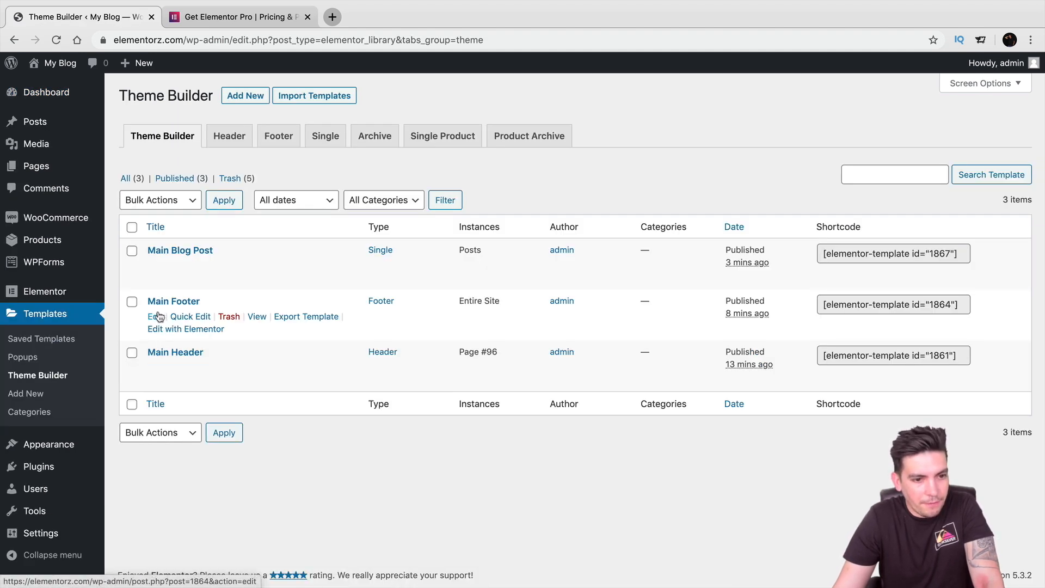
left_click(169, 329)
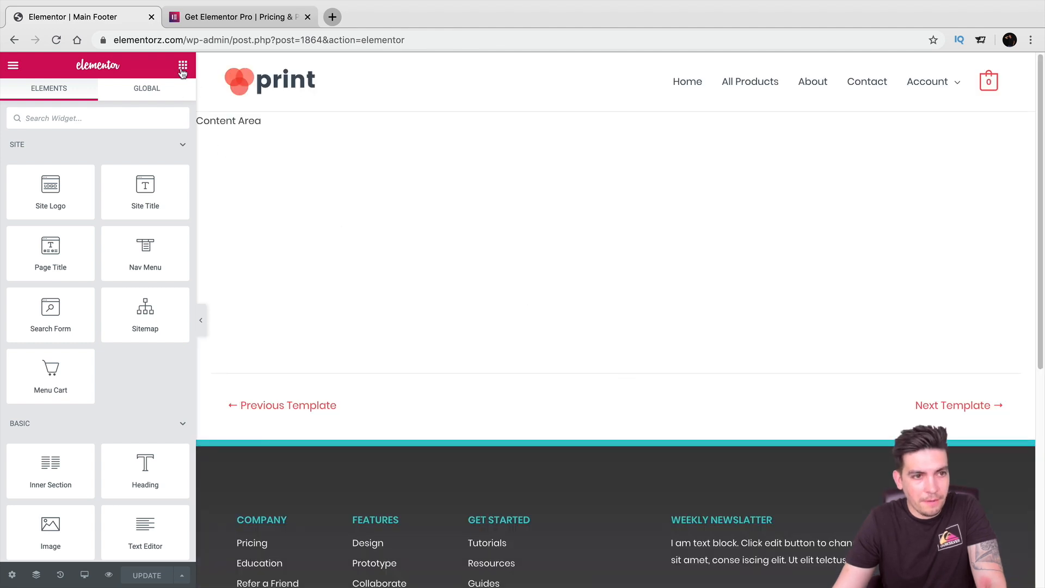
Open the template library below the footer and filter its blocks to the Call To Action category.
scroll(398, 437, "down", 5)
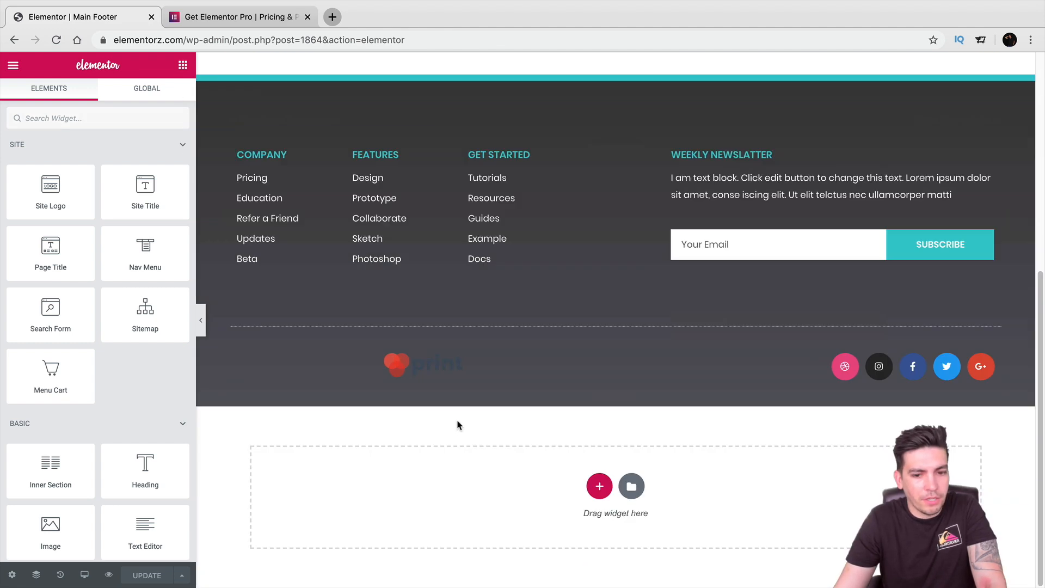
left_click(631, 486)
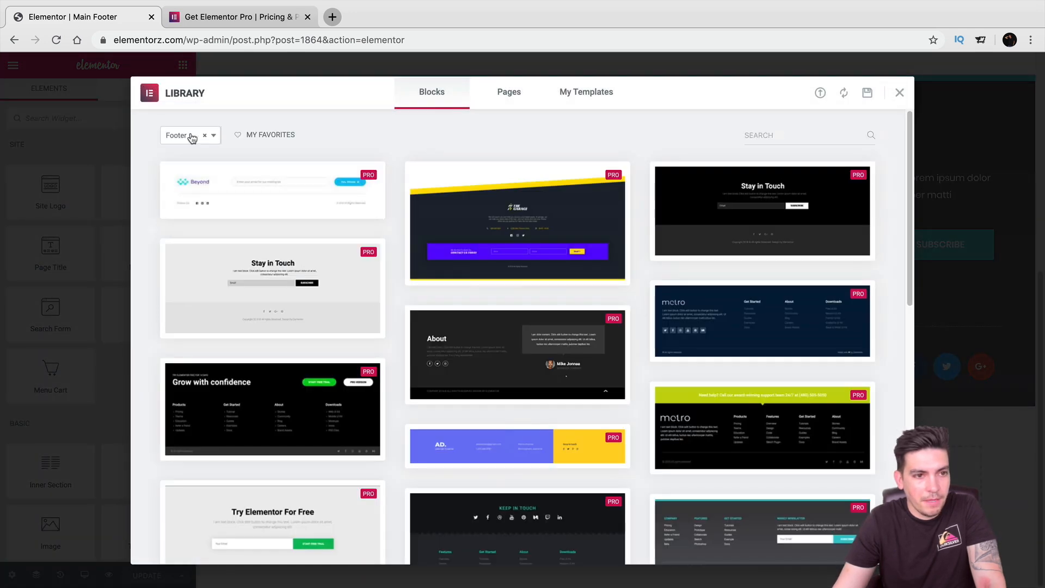
left_click(192, 138)
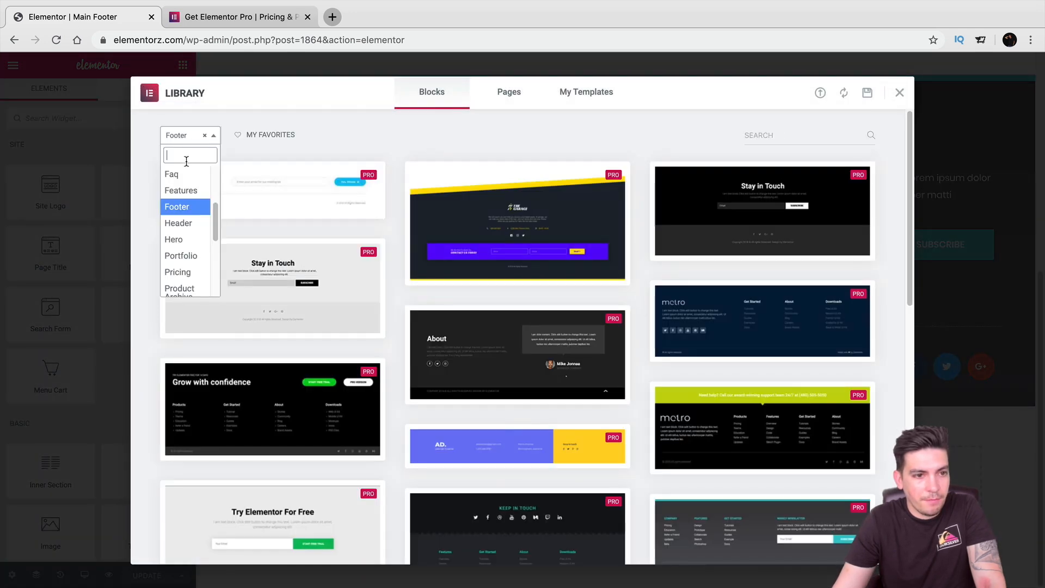
type("cta")
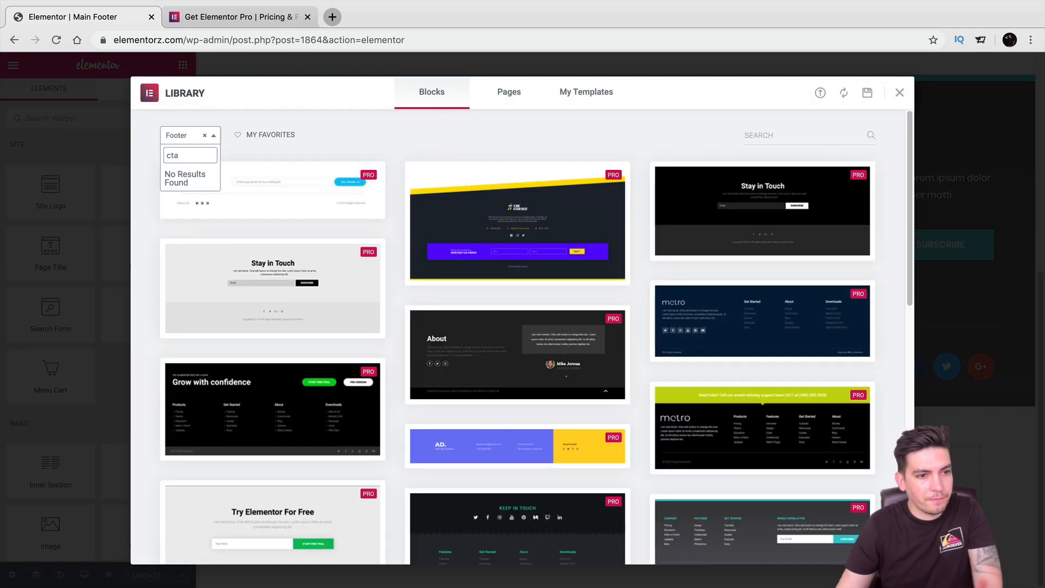
key("BackSpace")
key("BackSpace")
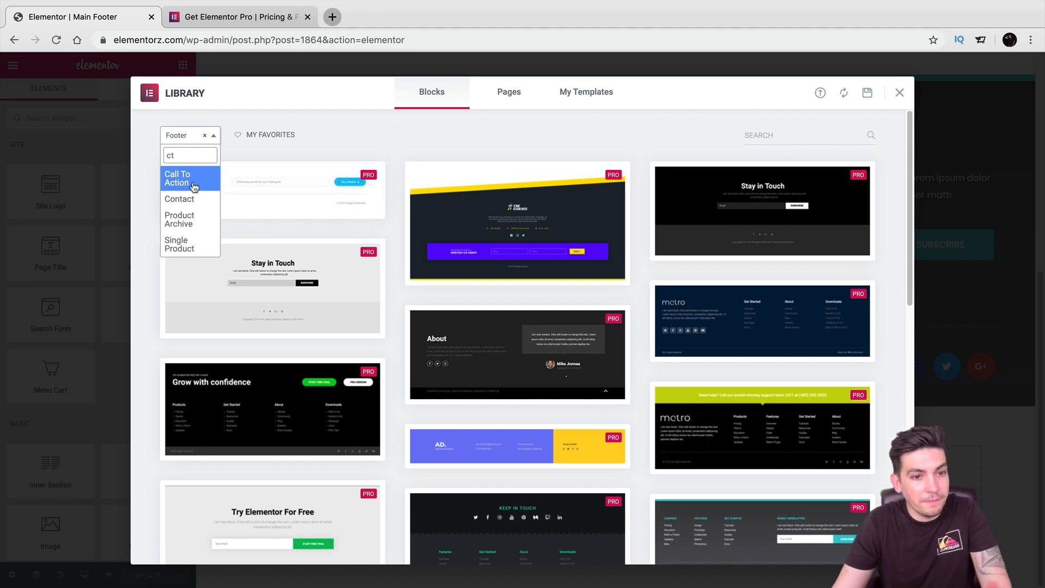
left_click(188, 179)
Browse the call-to-action blocks and insert the black "Join Over Million People" block into the template.
scroll(451, 367, "down", 15)
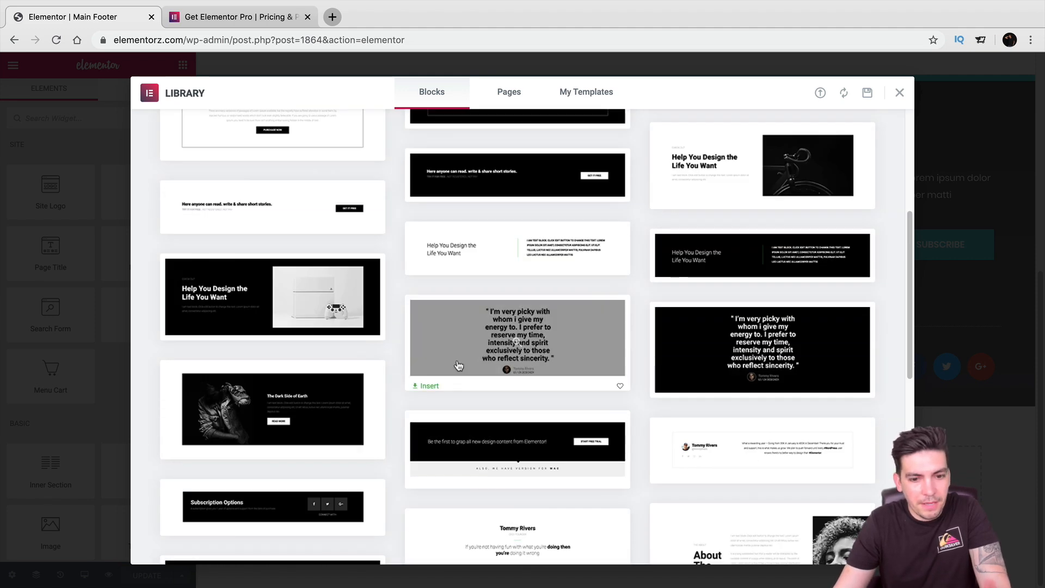
scroll(461, 361, "down", 3)
scroll(365, 387, "up", 20)
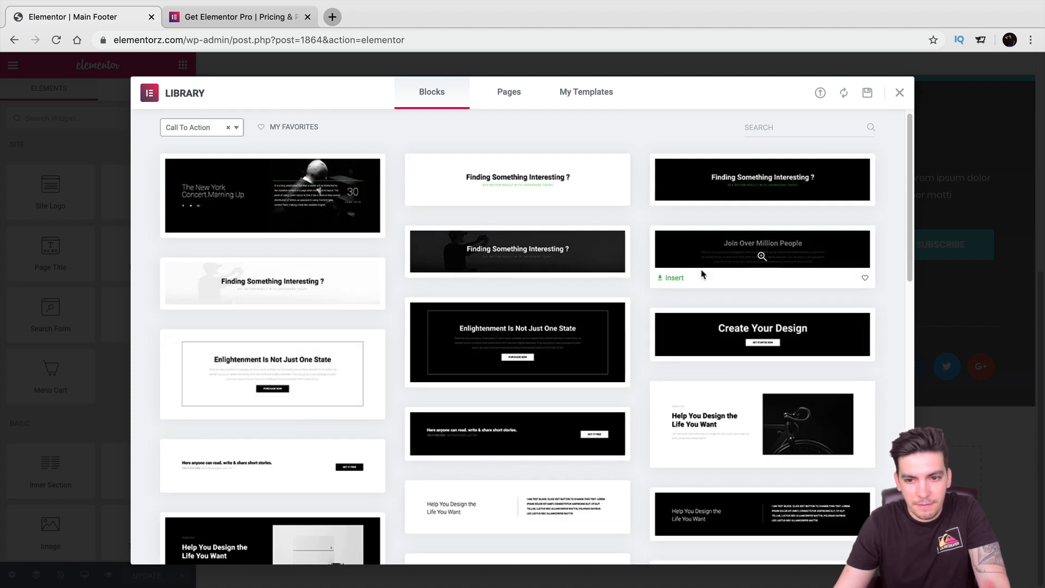
left_click(729, 273)
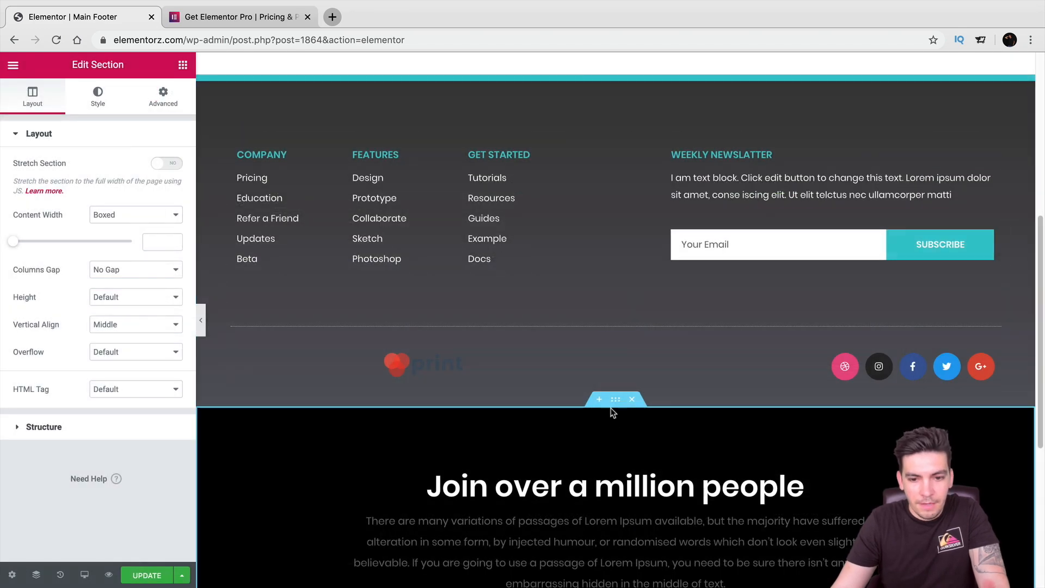
Move the black call-to-action section above the existing footer section and update the template.
left_click_drag(615, 400, 609, 250)
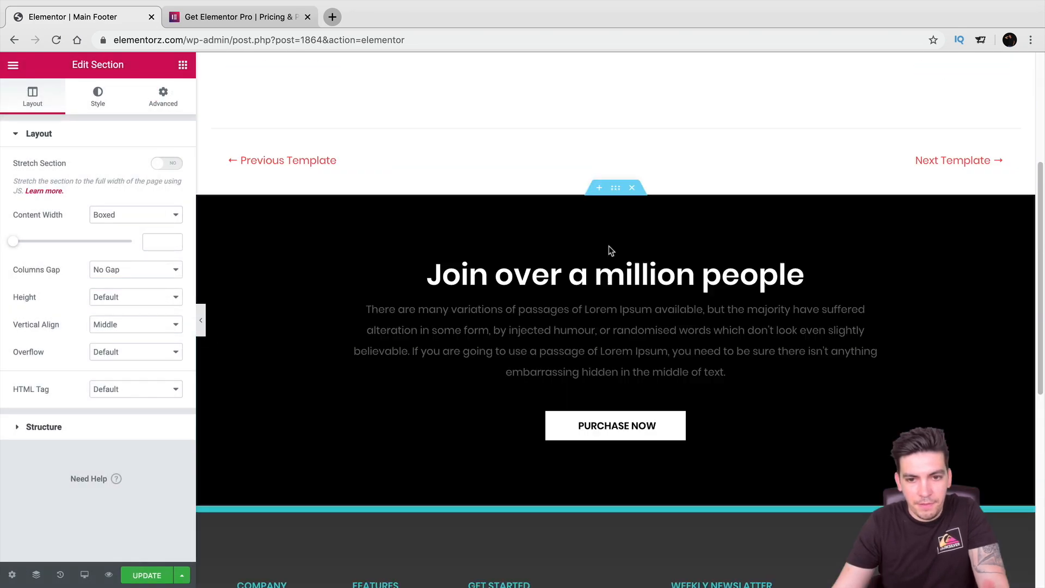
scroll(593, 329, "down", 2)
scroll(594, 303, "up", 2)
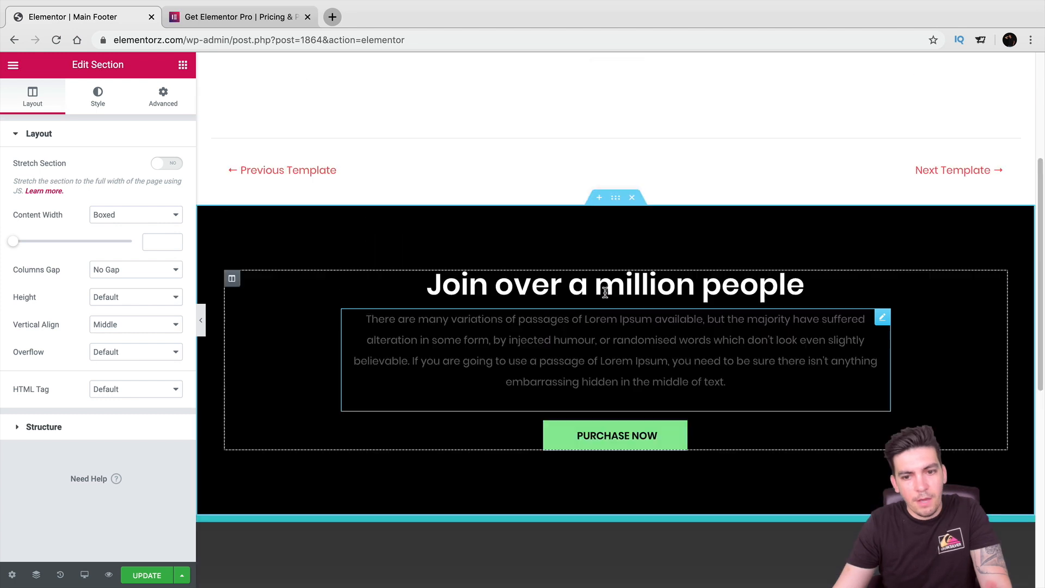
left_click(161, 579)
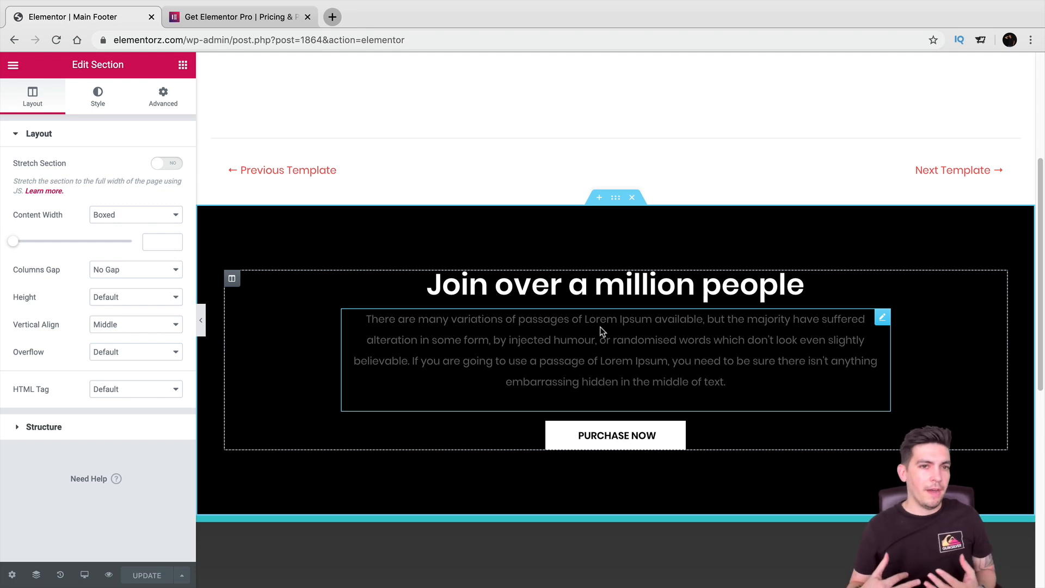
Change the call-to-action heading to "Ready To Get Started??" and save the template.
scroll(626, 299, "down", 5)
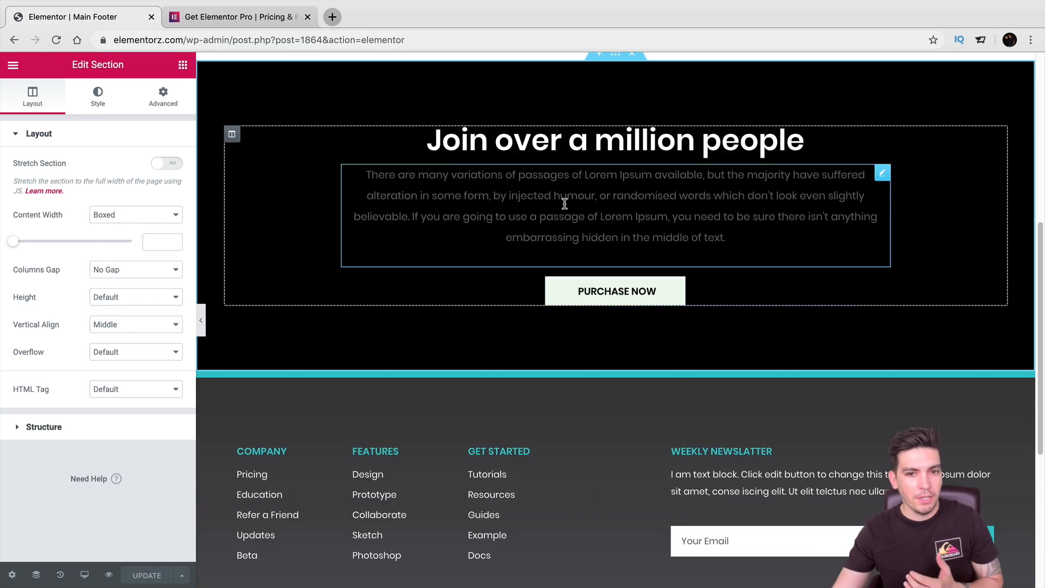
double_click(578, 140)
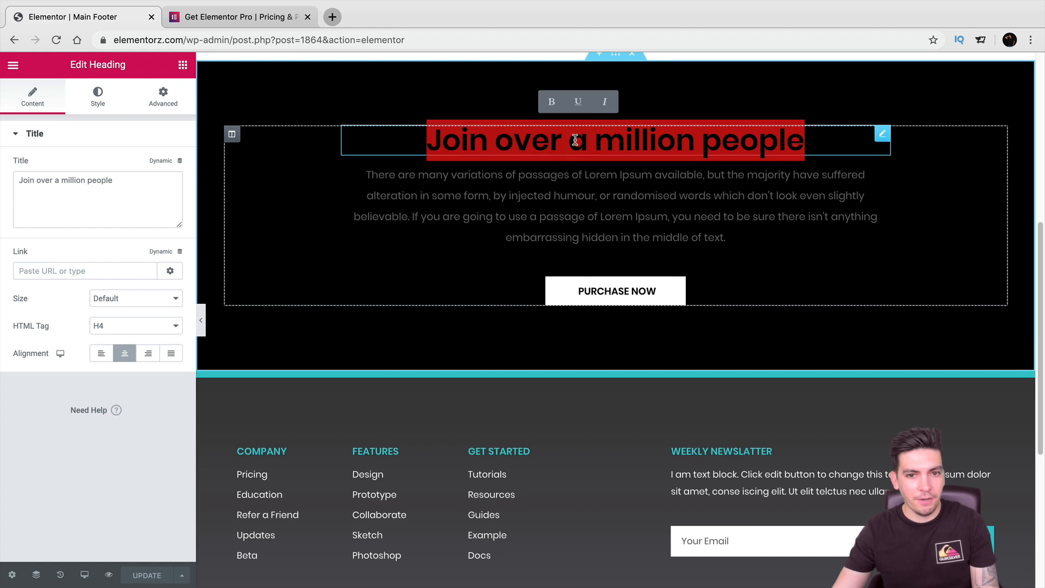
triple_click(577, 140)
type("Ready To Get Staert")
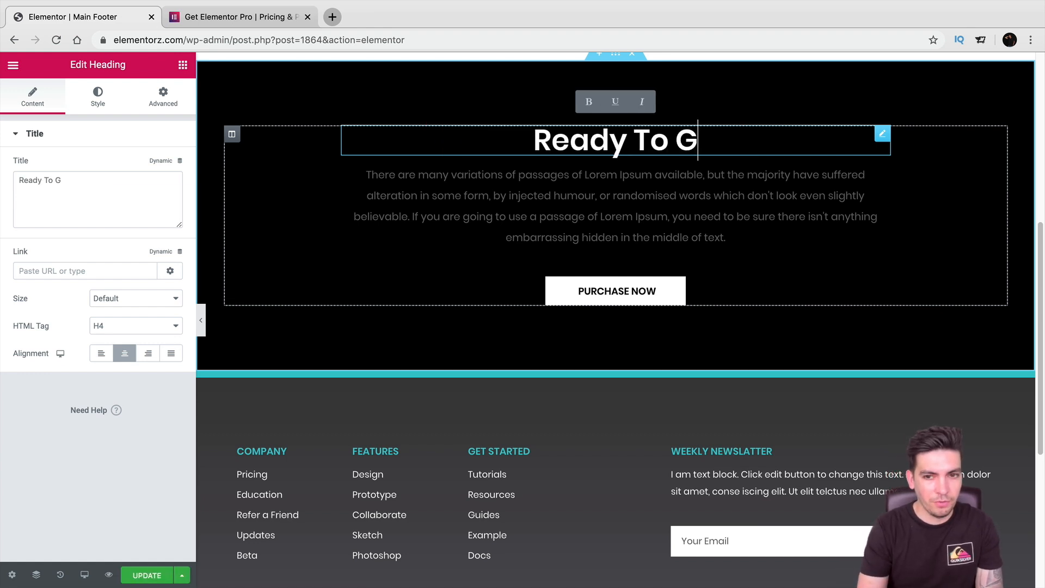
key("BackSpace")
key("BackSpace")
key("BackSpace")
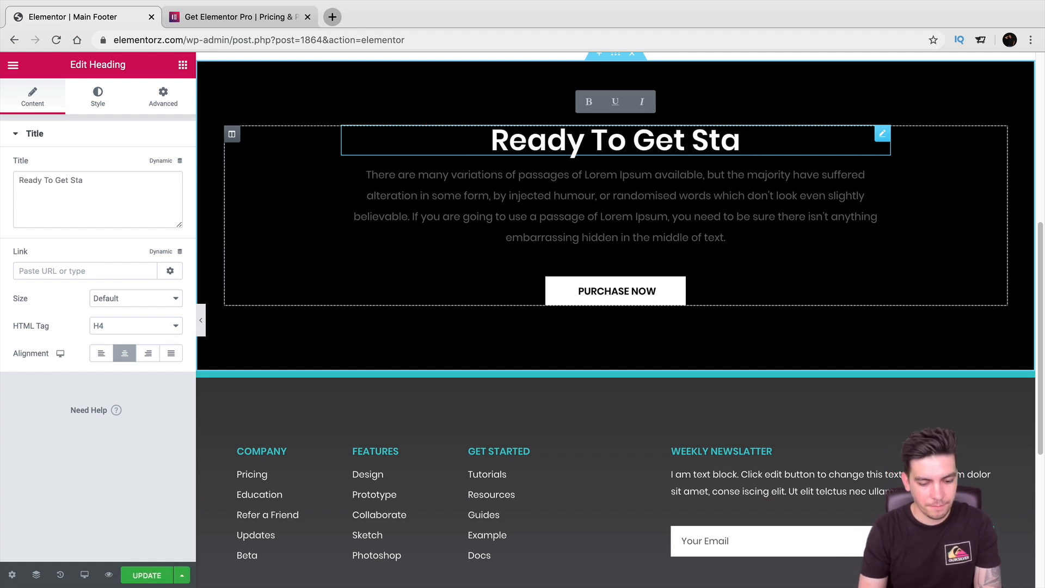
type("rted??")
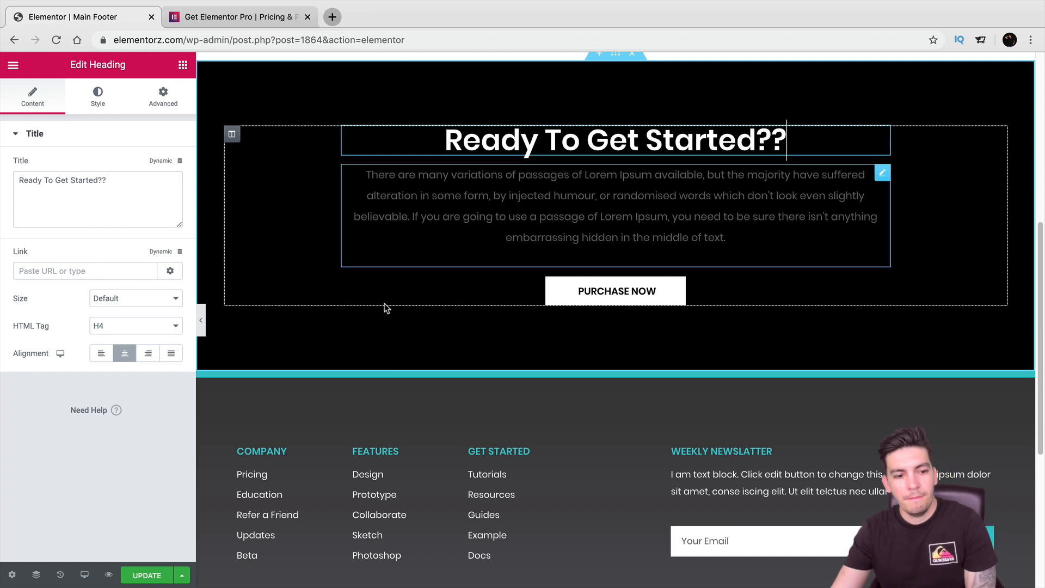
key("ctrl+s")
View the Main Footer template on the live site and go to the site's home page.
scroll(661, 473, "up", 2)
scroll(661, 474, "down", 3)
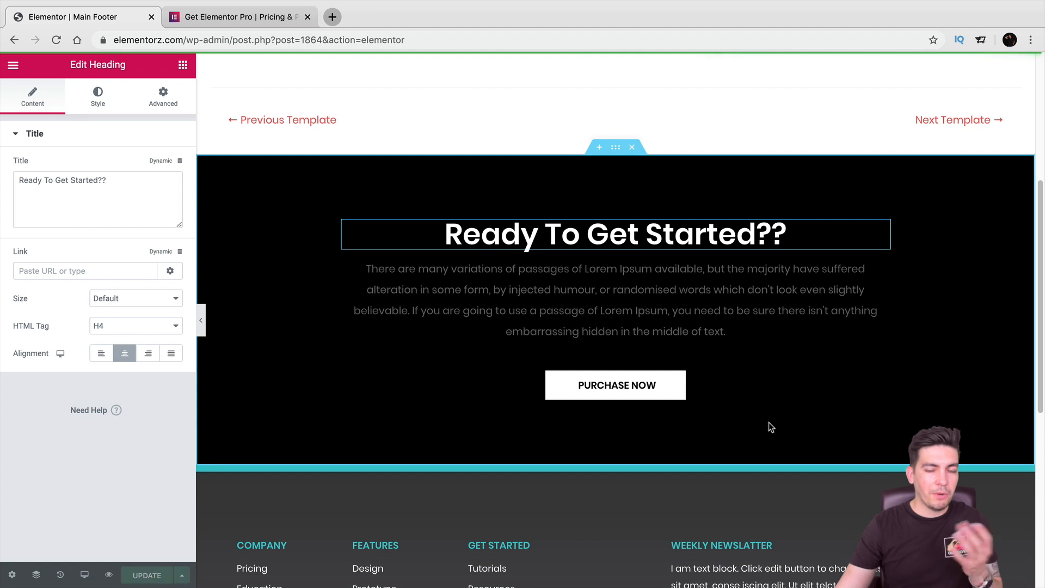
scroll(805, 324, "up", 1)
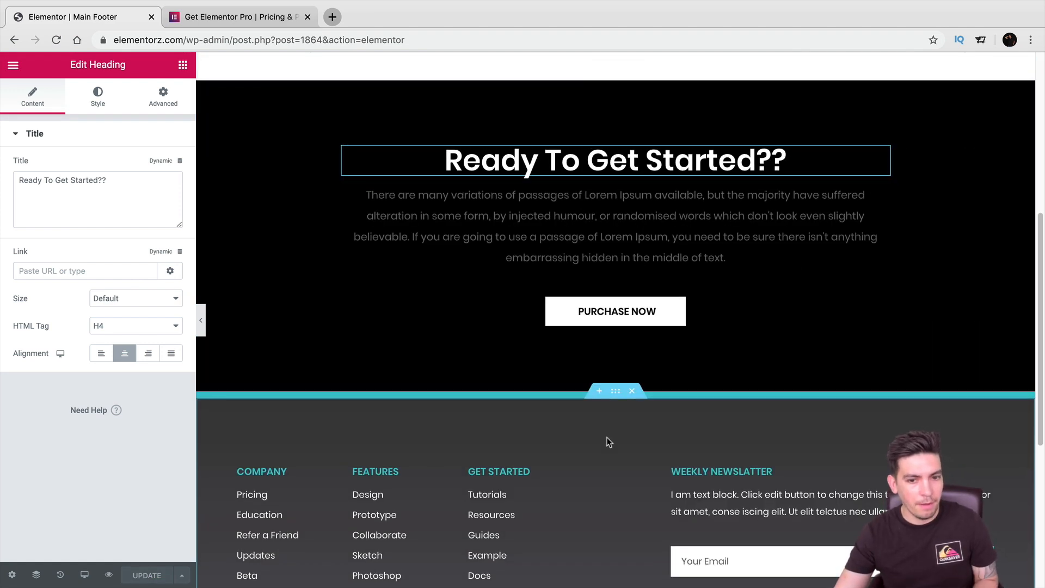
left_click(13, 67)
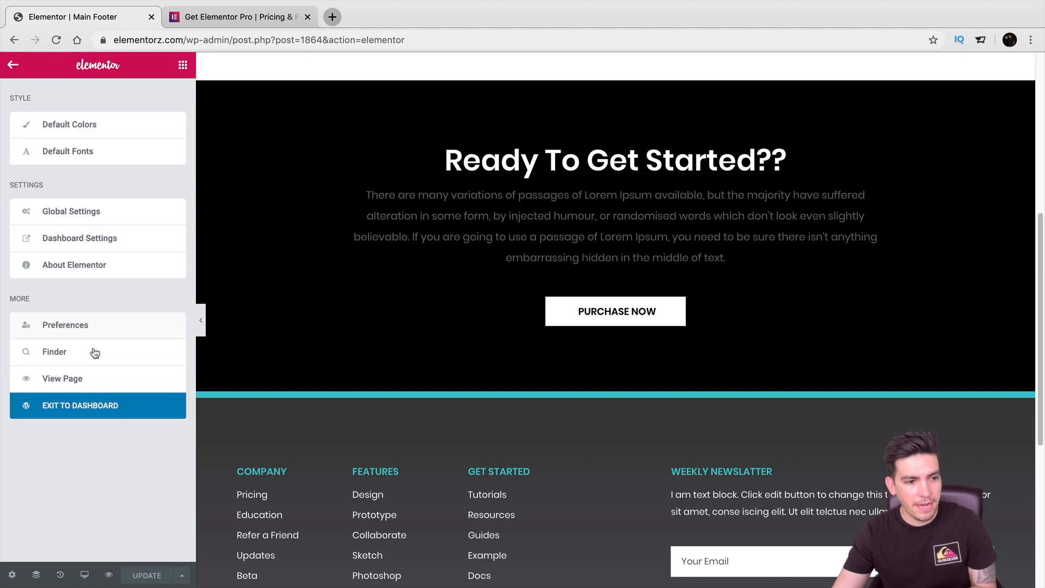
left_click(90, 385)
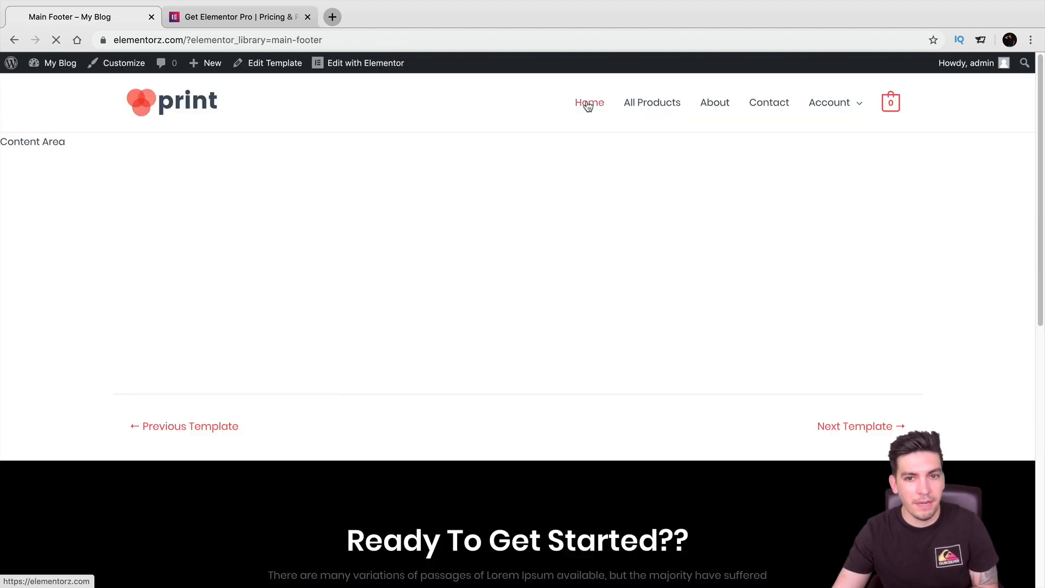
left_click(587, 105)
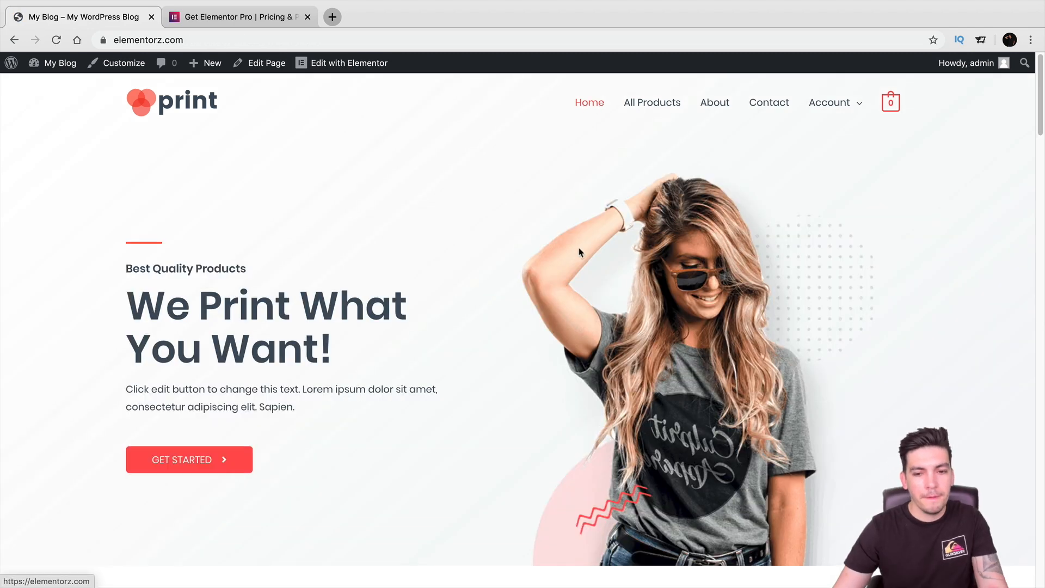
Examine the call-to-action section above the footer on the live home page, highlighting part of its heading.
scroll(585, 244, "down", 20)
scroll(585, 246, "down", 8)
scroll(685, 245, "down", 5)
scroll(655, 267, "up", 3)
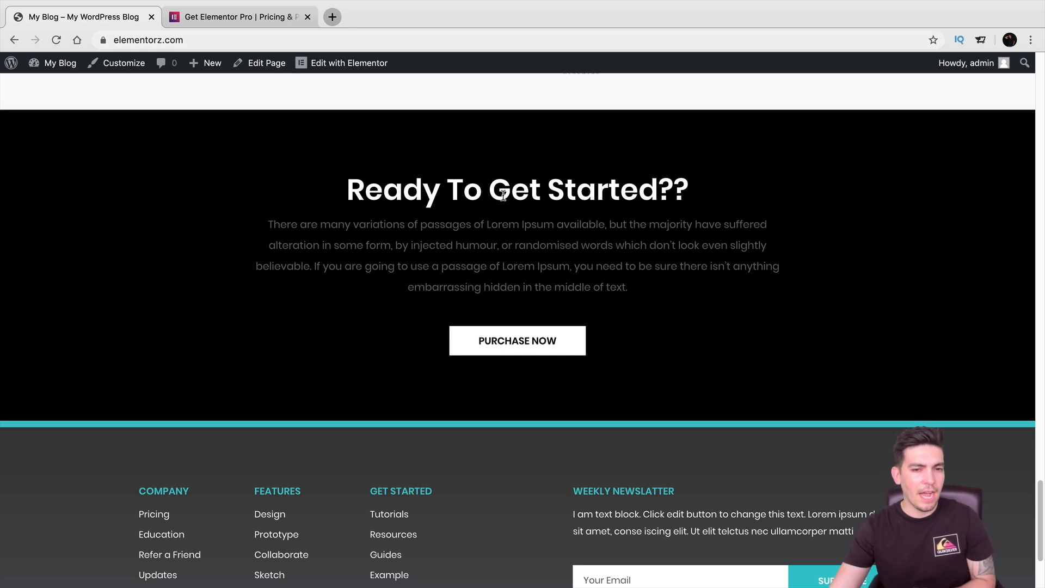
triple_click(561, 203)
double_click(557, 204)
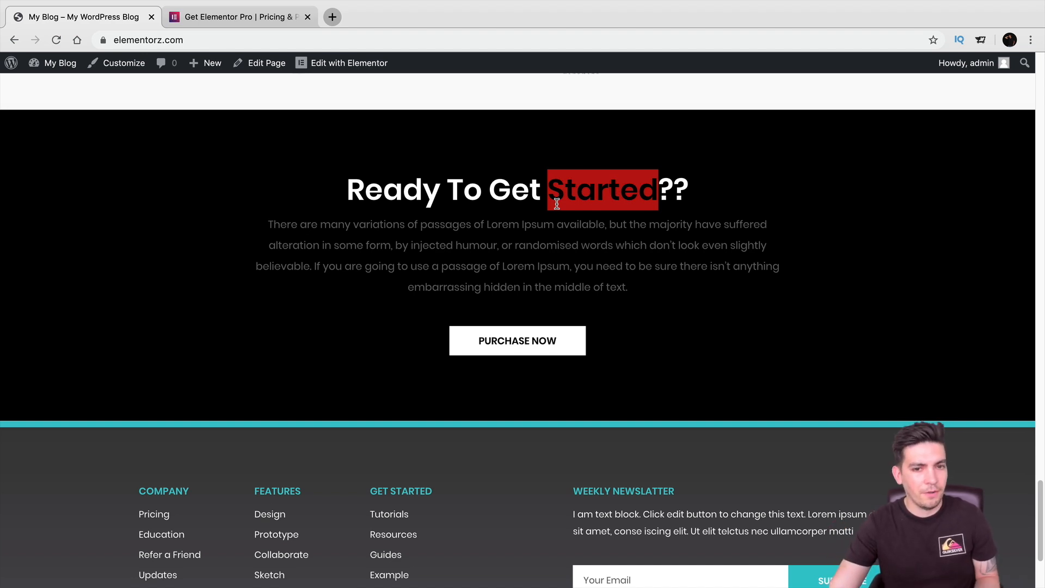
Go to the WordPress dashboard, open the Theme Builder and show its Archive templates.
mouse_move(54, 63)
left_click(59, 89)
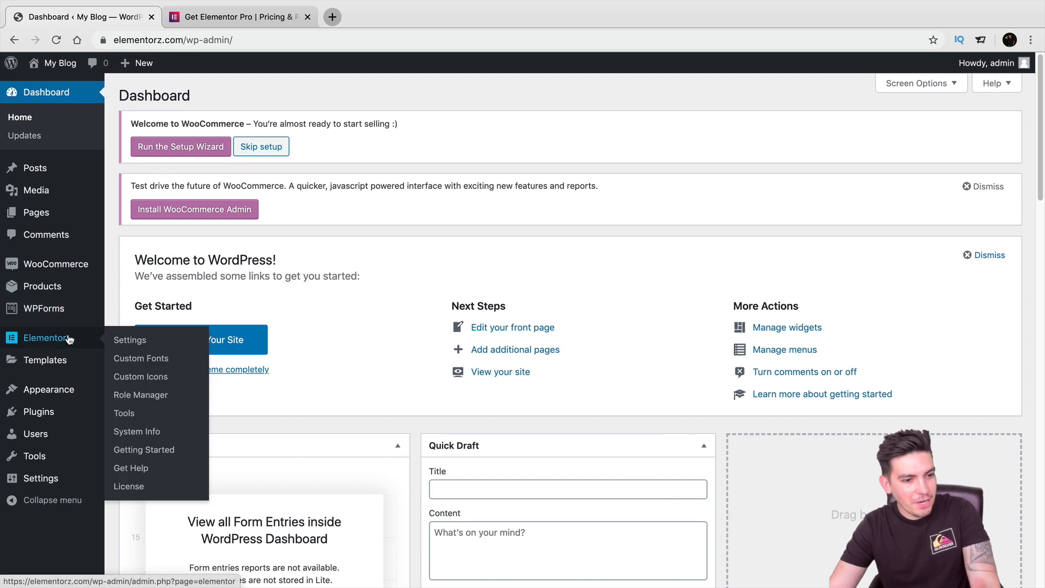
mouse_move(72, 369)
left_click(147, 400)
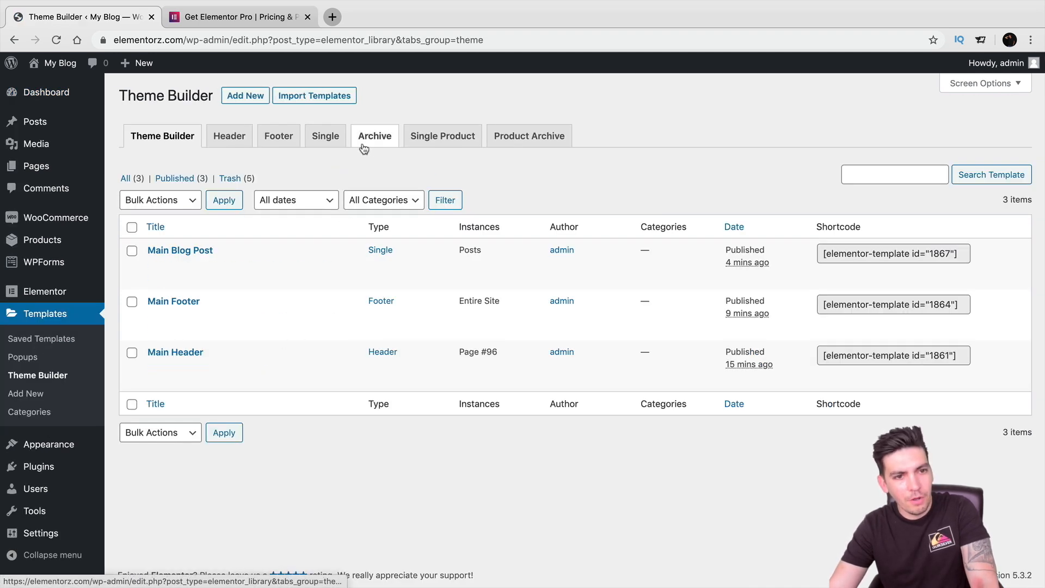
left_click(231, 143)
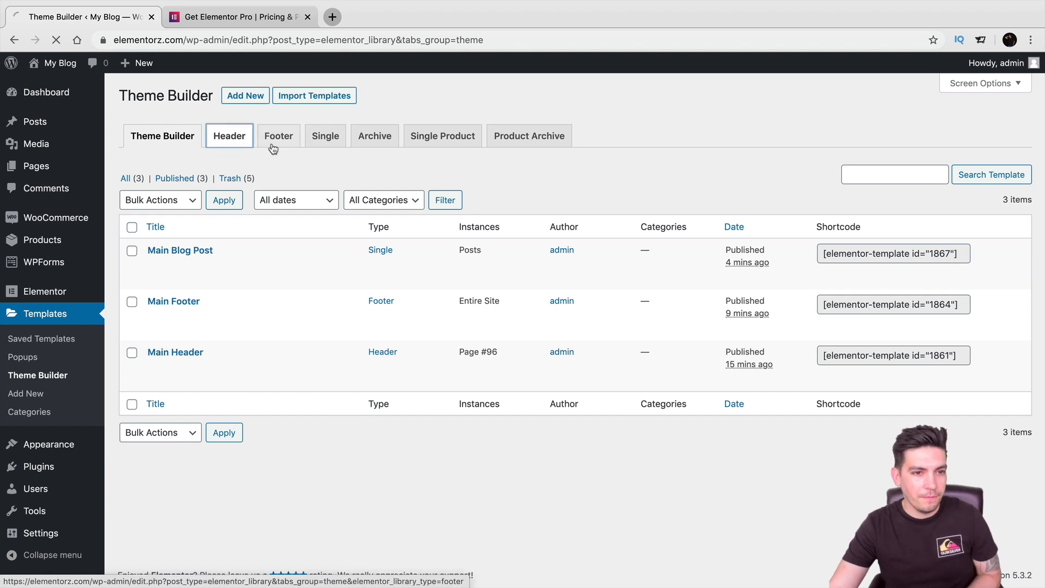
left_click(317, 145)
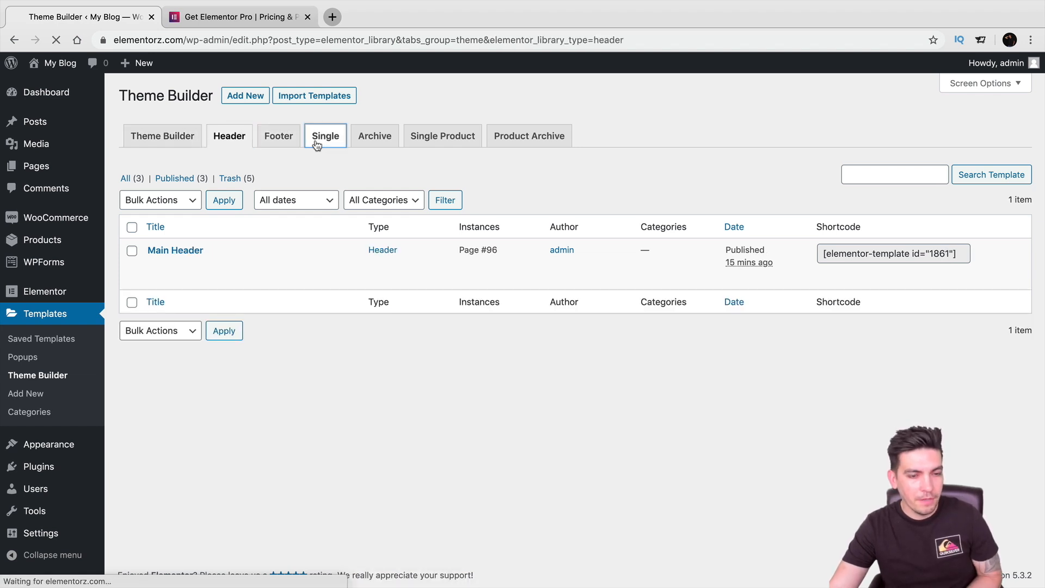
left_click(375, 139)
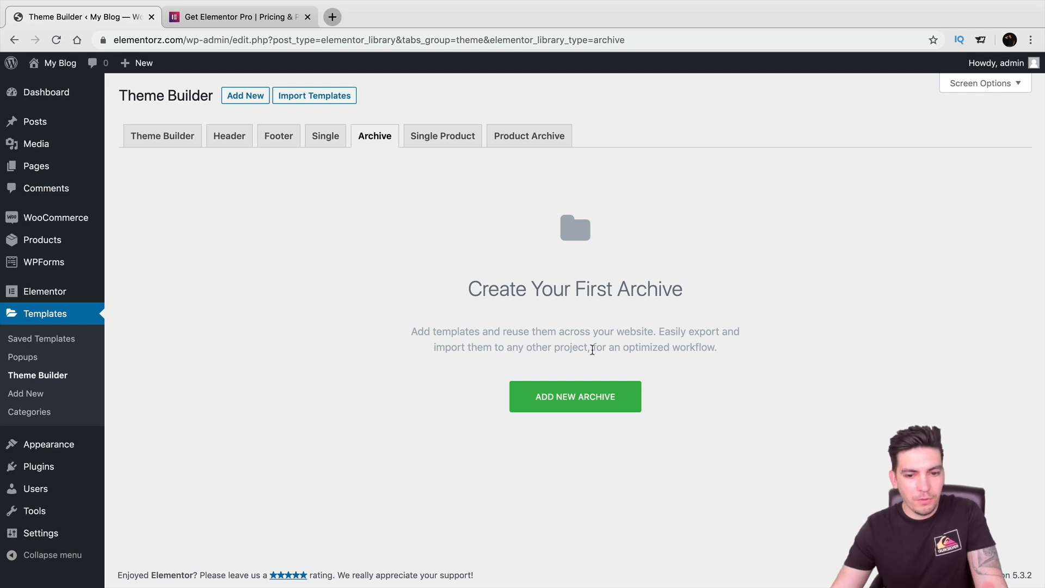
Create a new unnamed Archive template and insert the blue "Beyond News" archive block into it.
left_click(586, 401)
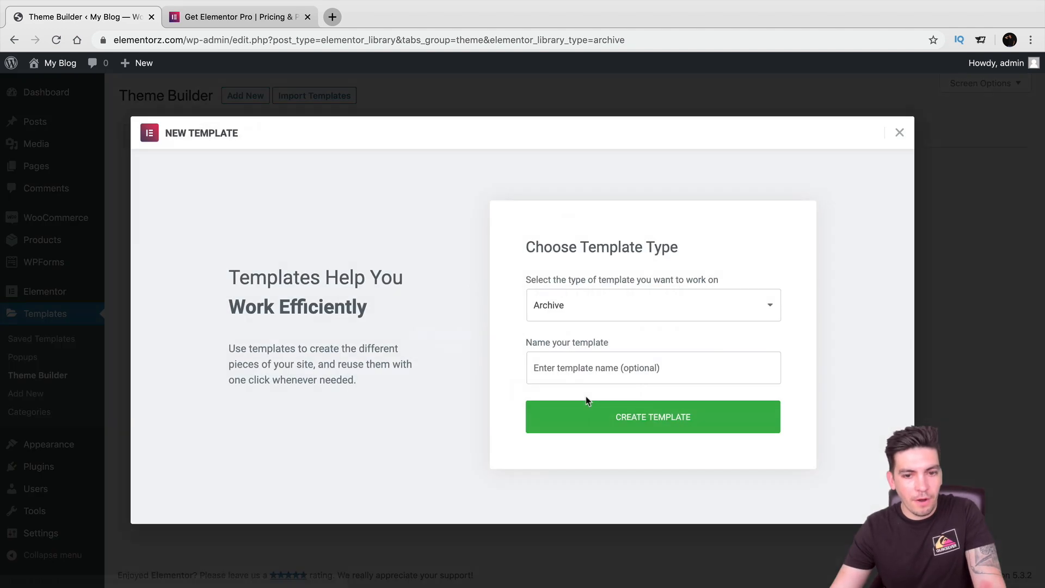
left_click(644, 423)
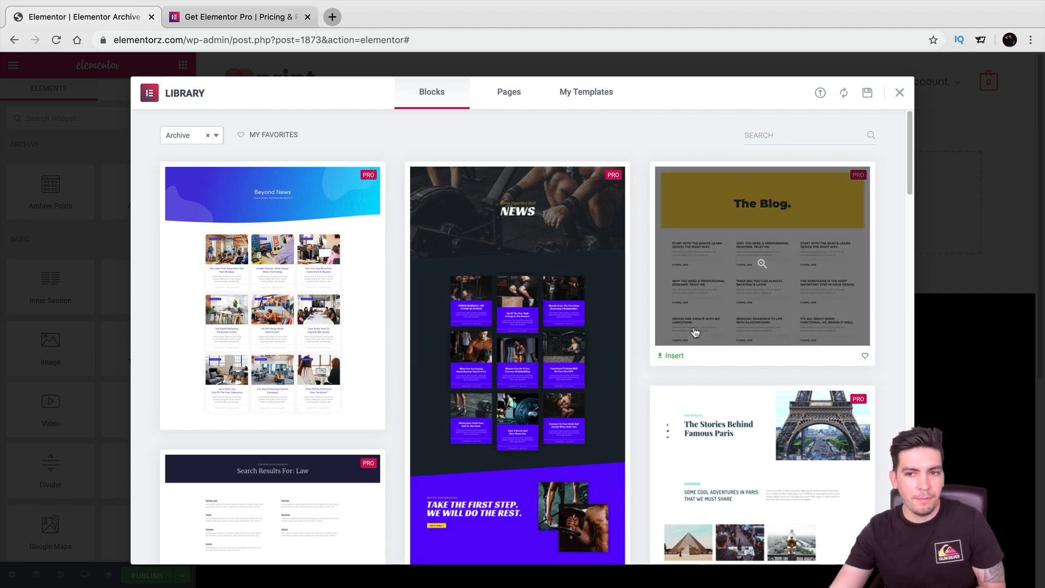
scroll(711, 321, "down", 1)
scroll(278, 354, "down", 5)
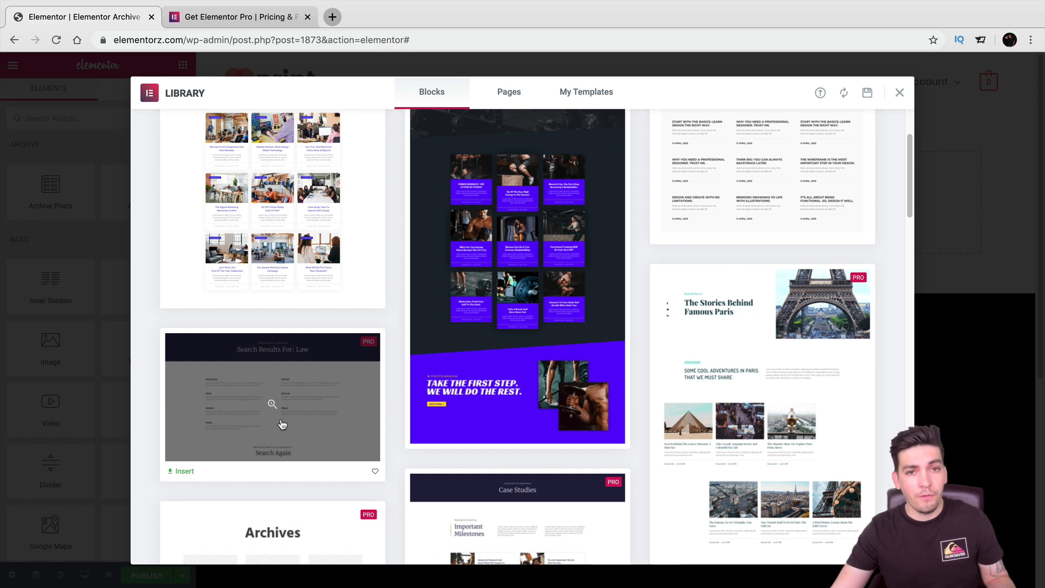
scroll(282, 425, "up", 5)
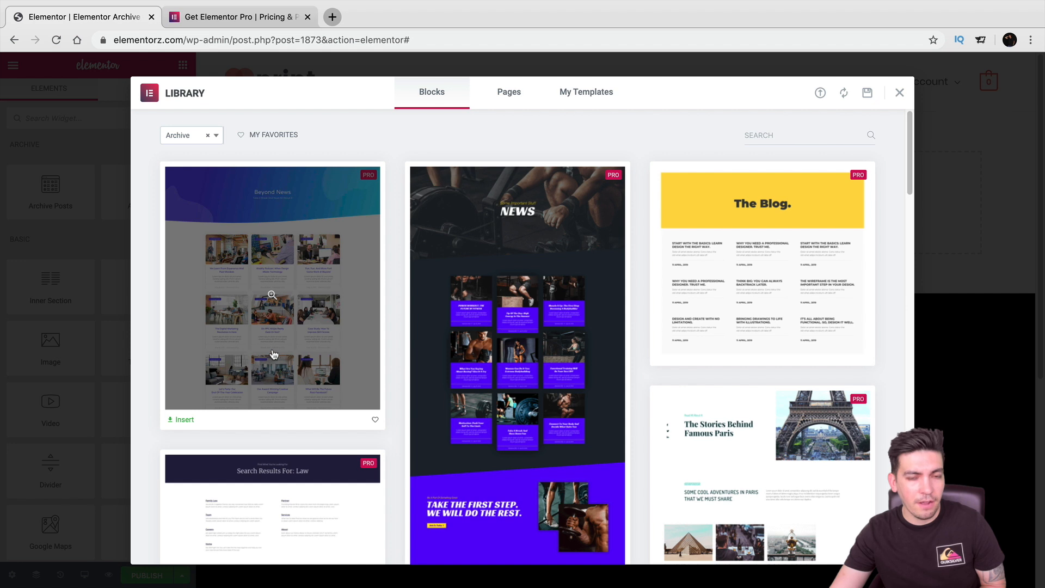
left_click(182, 420)
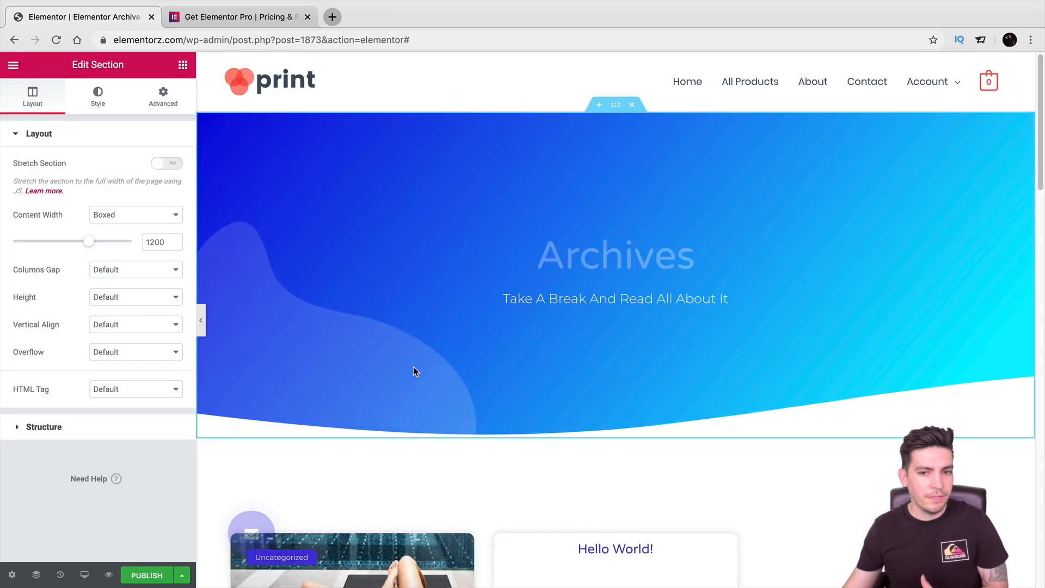
Review the archive layout and publish the template with the display condition Include All Archives.
scroll(475, 344, "down", 4)
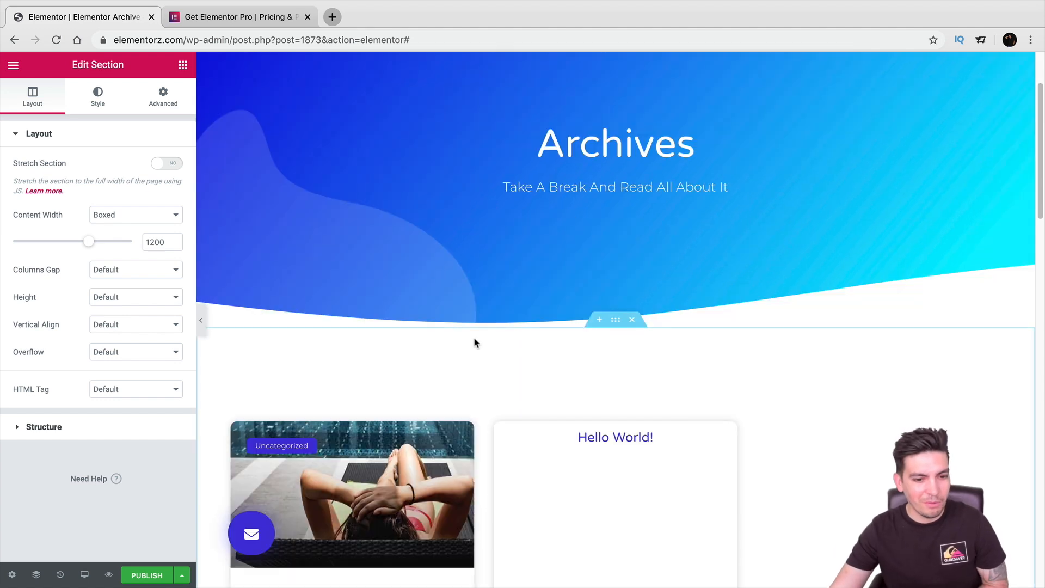
scroll(475, 343, "down", 2)
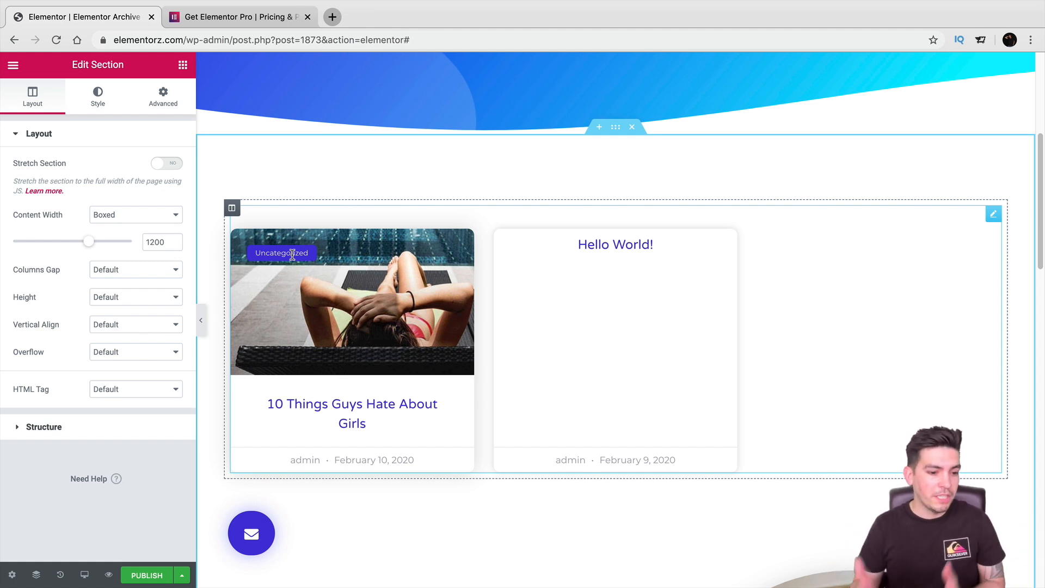
scroll(378, 452, "up", 5)
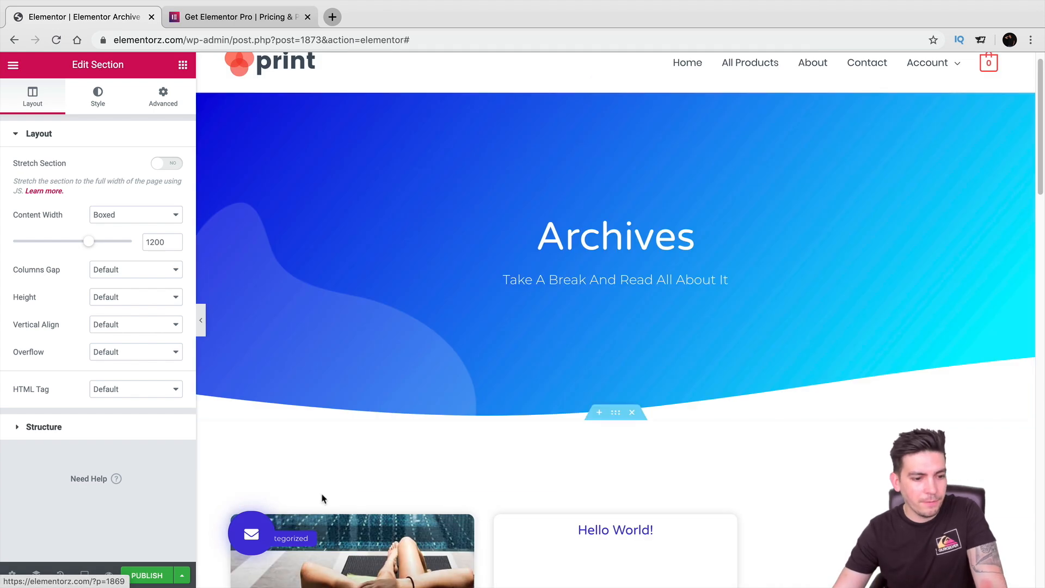
left_click(147, 576)
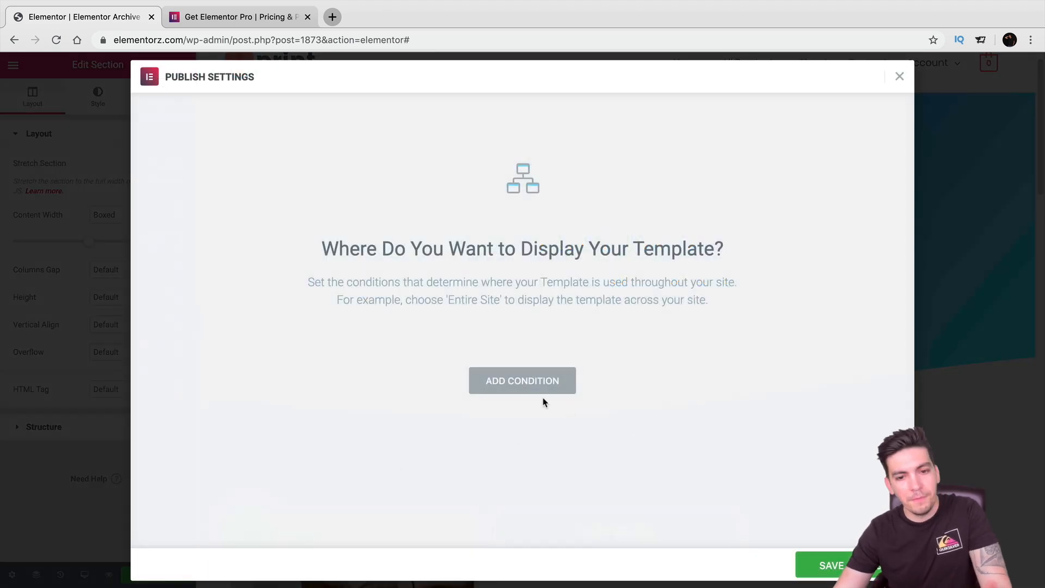
left_click(538, 385)
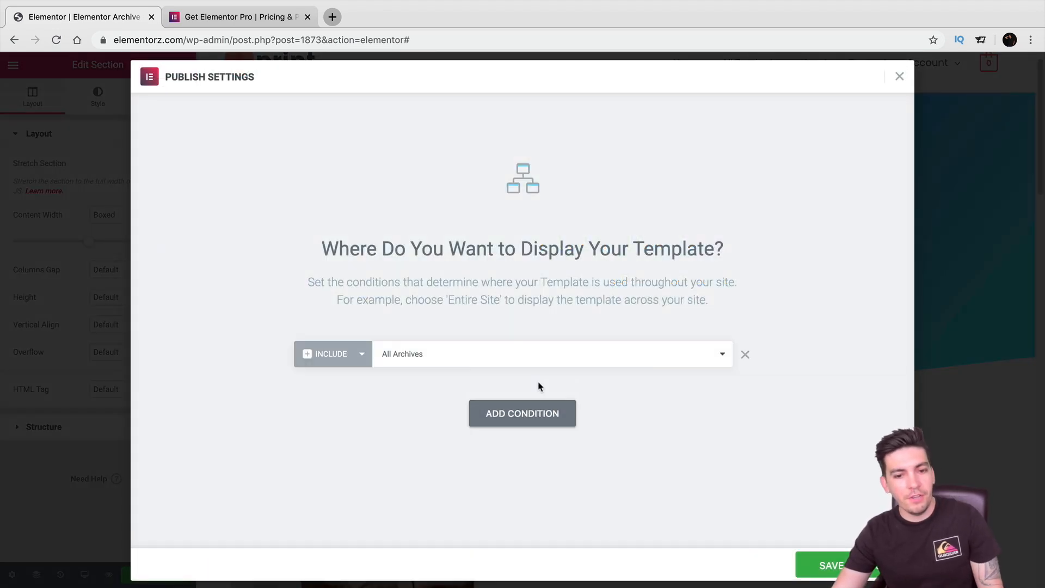
left_click(547, 349)
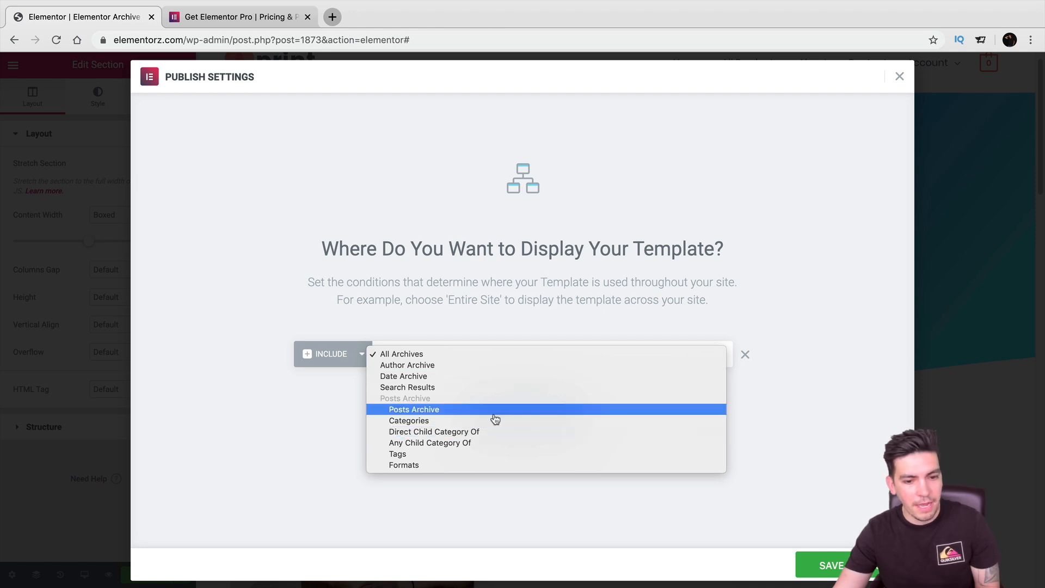
left_click(849, 565)
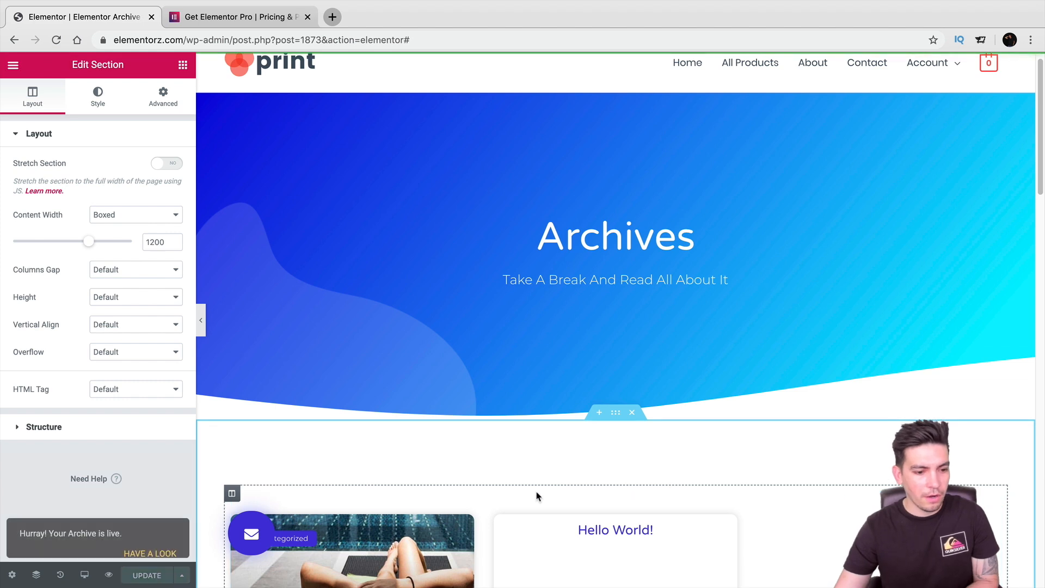
View the published archive template on the live site, check its header and post cards, and return to the home page.
left_click(13, 64)
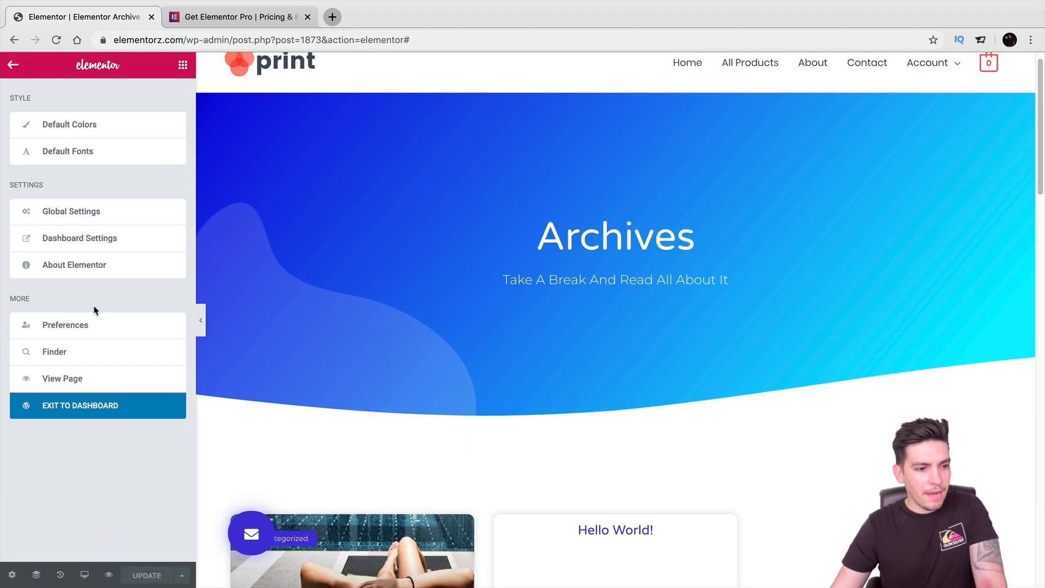
left_click(91, 379)
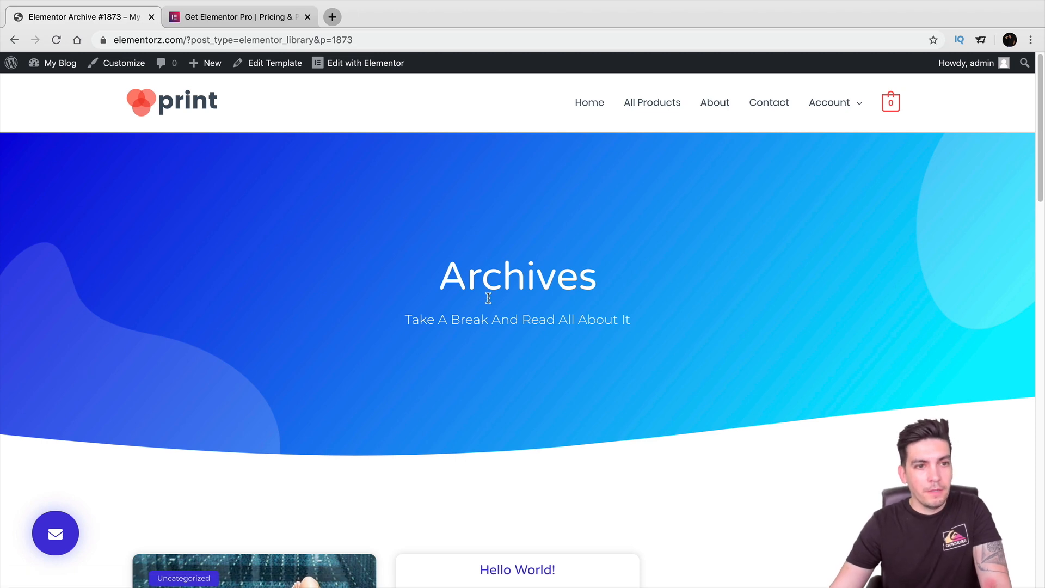
scroll(488, 298, "down", 1)
scroll(510, 363, "down", 5)
scroll(360, 391, "up", 6)
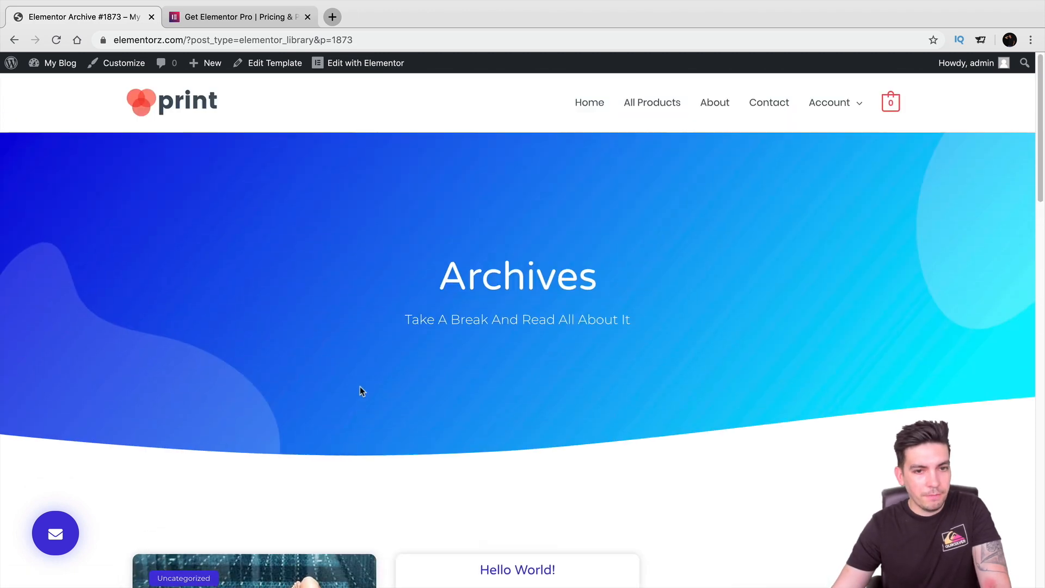
scroll(599, 201, "down", 7)
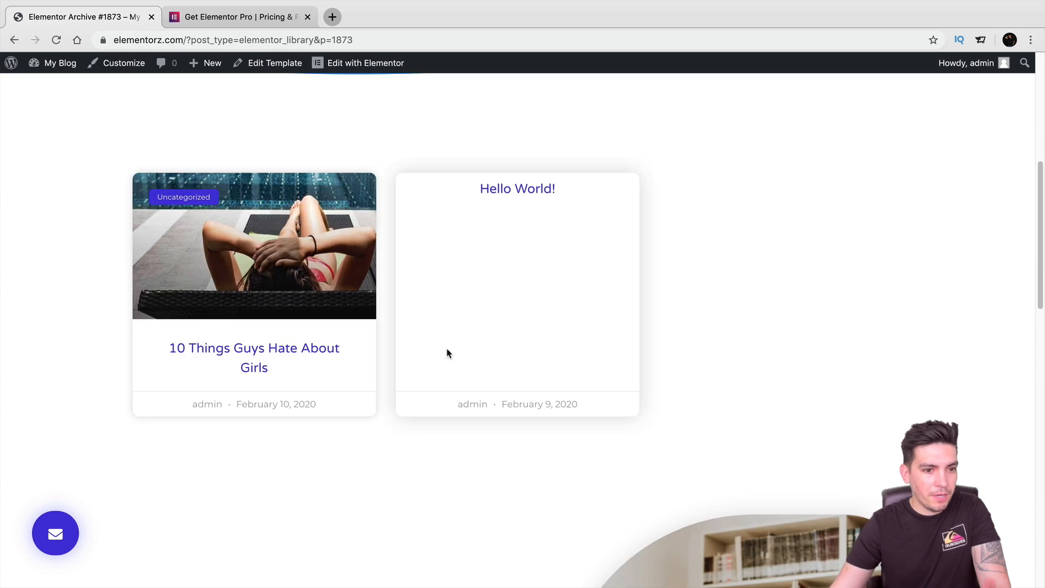
scroll(516, 267, "up", 7)
left_click(597, 103)
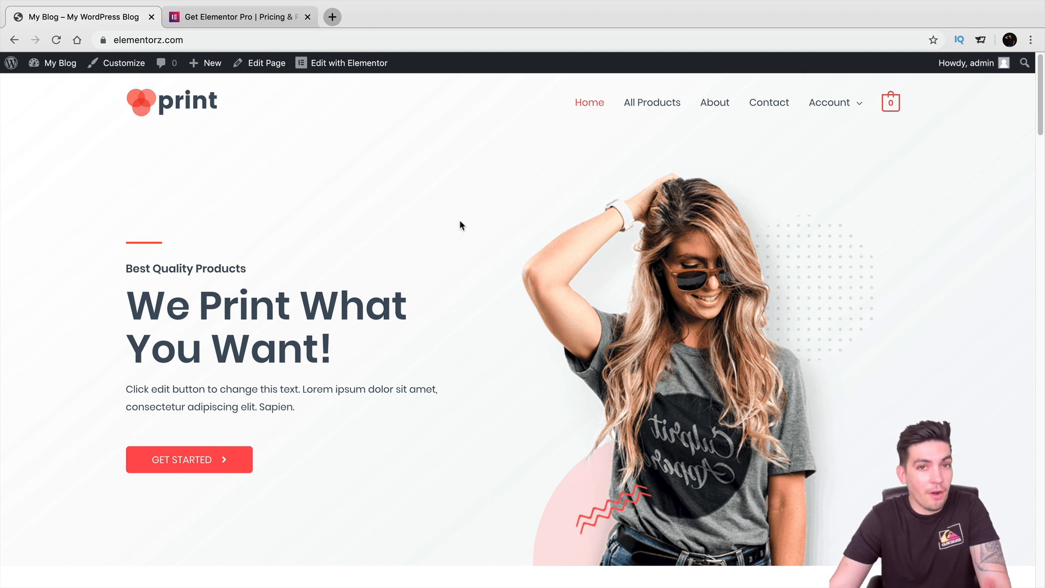
Load the nonexistent address elementorz.com/qwejkfiowejfowiefj to view the site's error page, and go back to the home page.
mouse_move(57, 62)
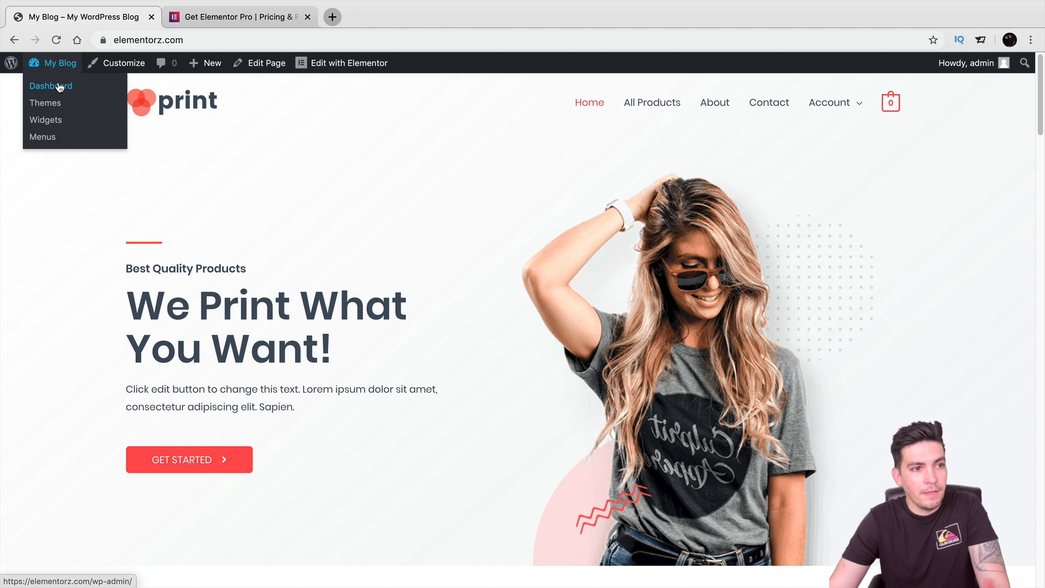
left_click(60, 87)
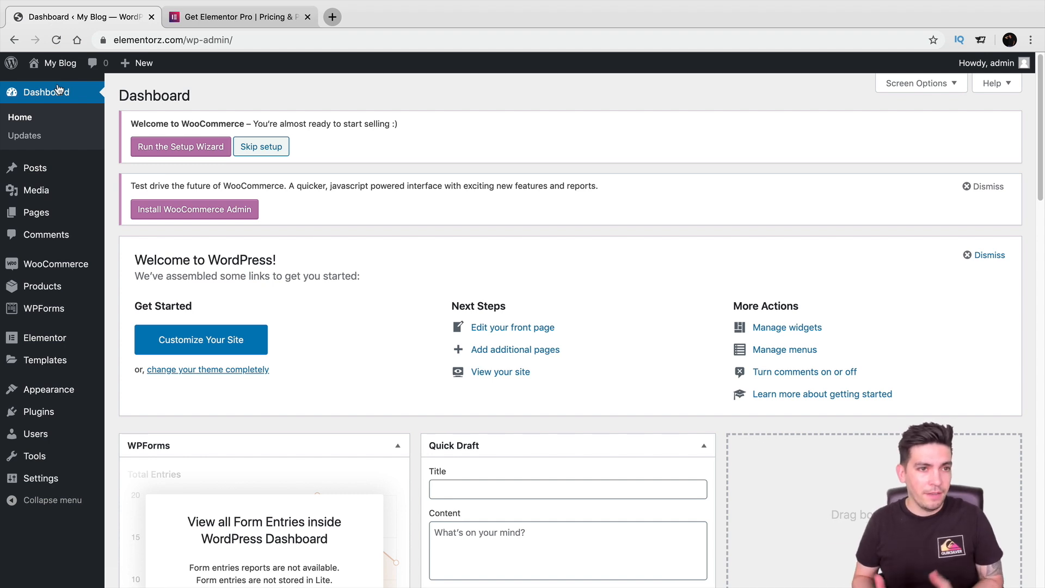
left_click(72, 88)
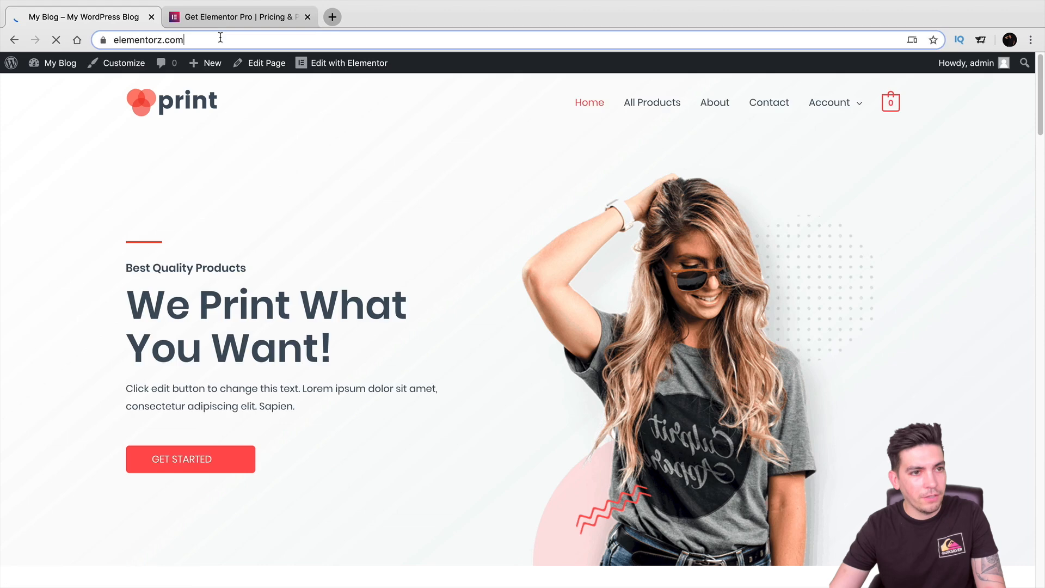
left_click(220, 40)
left_click(221, 40)
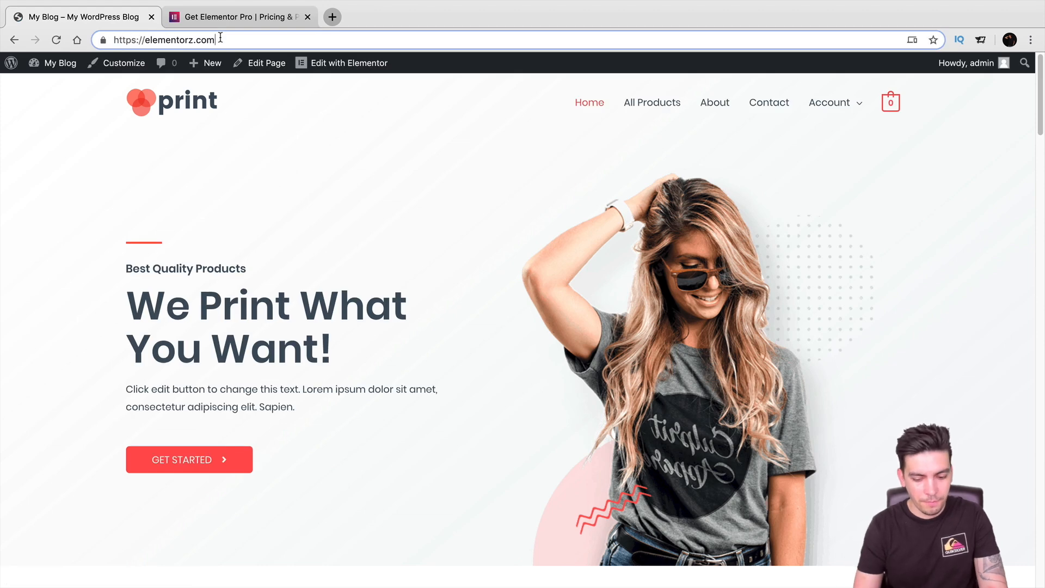
type("/qwejkfiowejfowiefj")
key("Return")
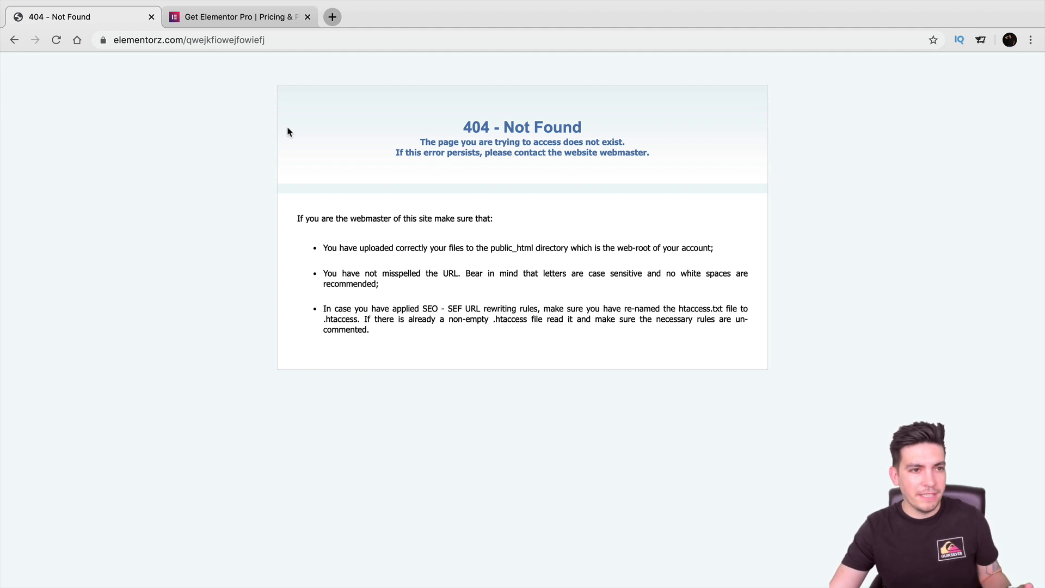
left_click(15, 40)
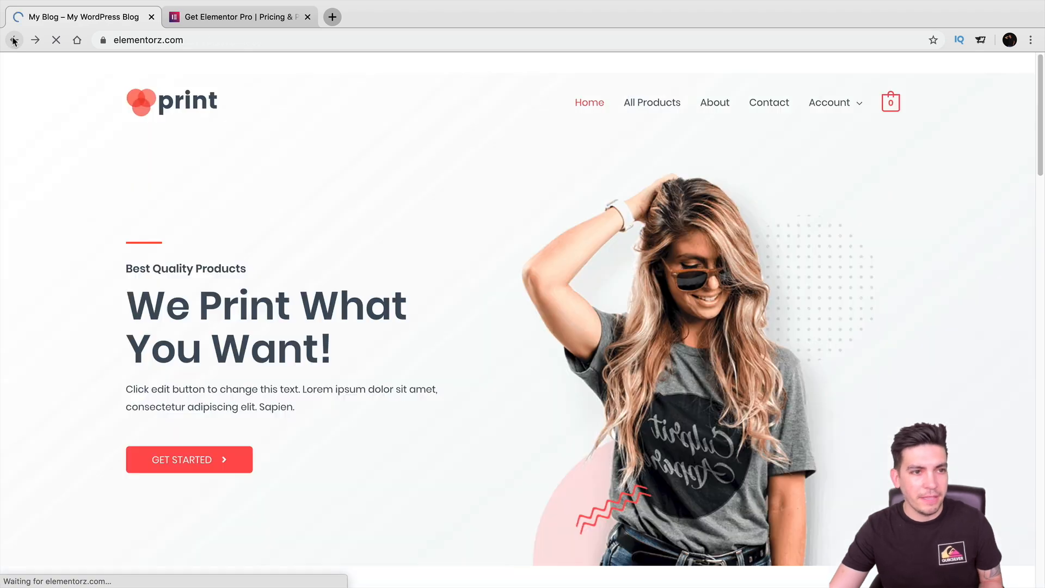
Return to the WordPress dashboard and open the Theme Builder template list.
mouse_move(61, 64)
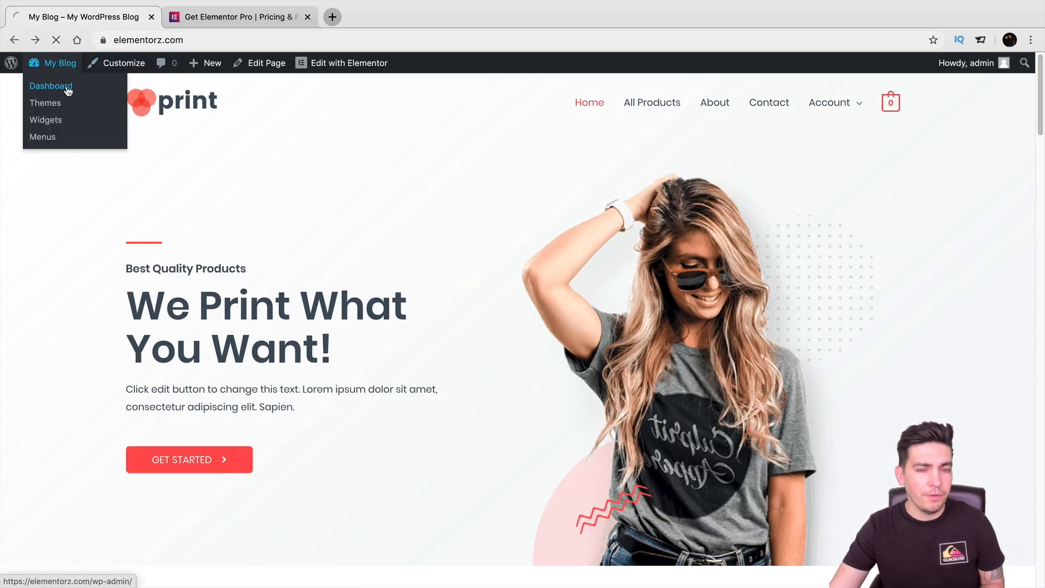
left_click(68, 91)
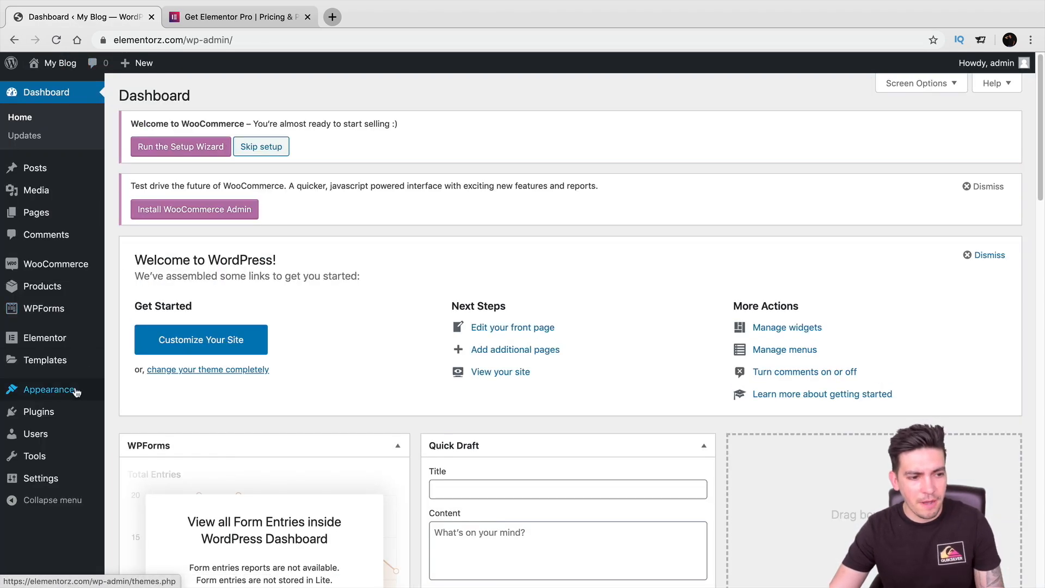
mouse_move(75, 394)
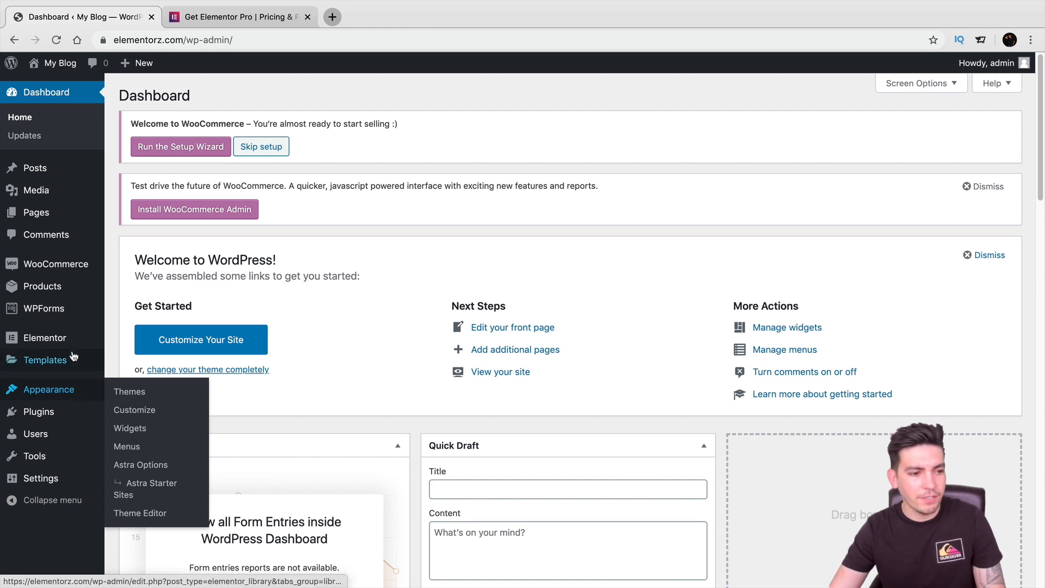
mouse_move(71, 362)
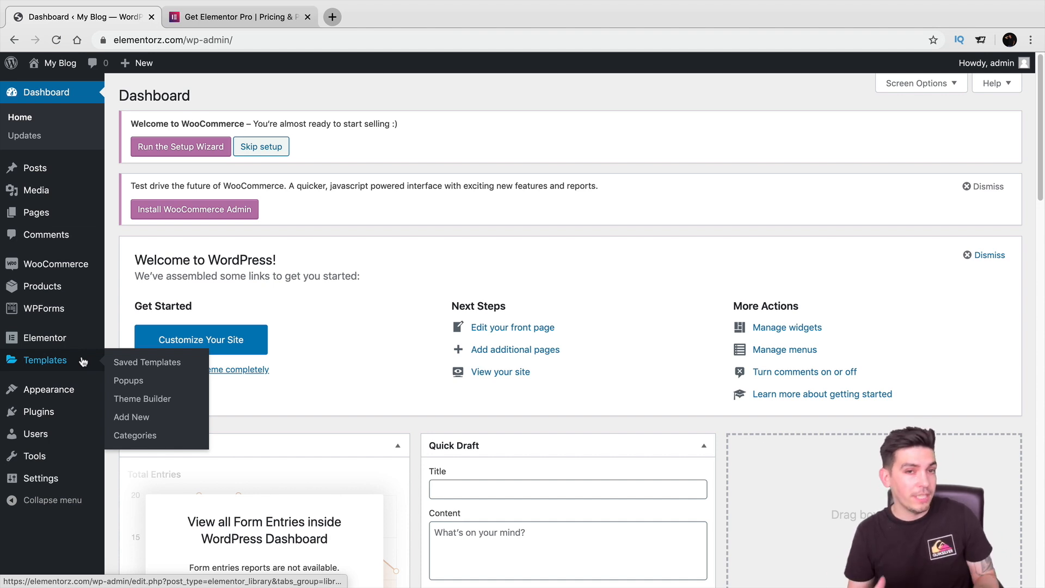
left_click(158, 400)
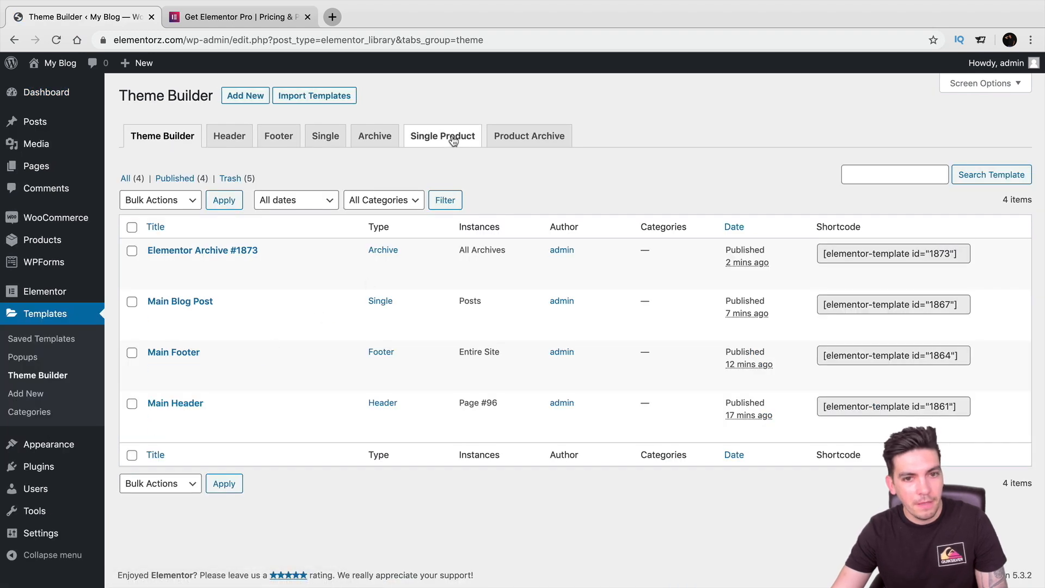
Create a new template of type Single with 404 Page as the post type.
left_click(327, 137)
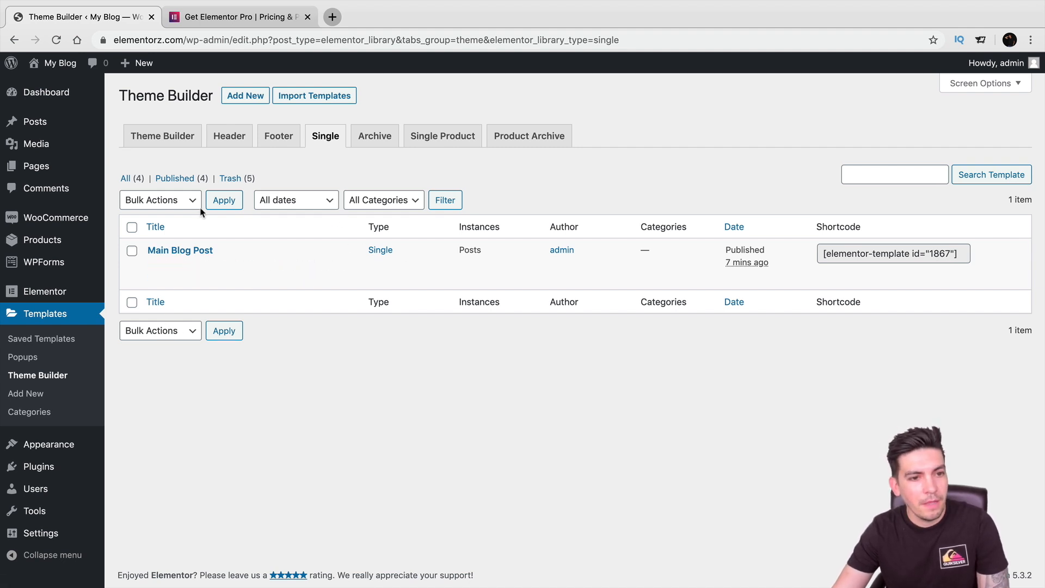
mouse_move(204, 272)
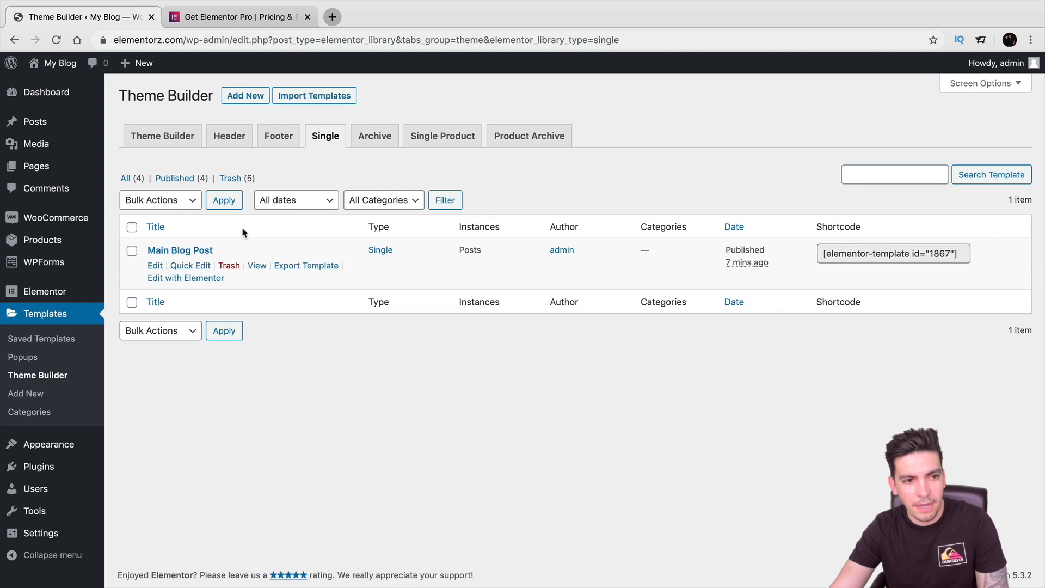
left_click(254, 98)
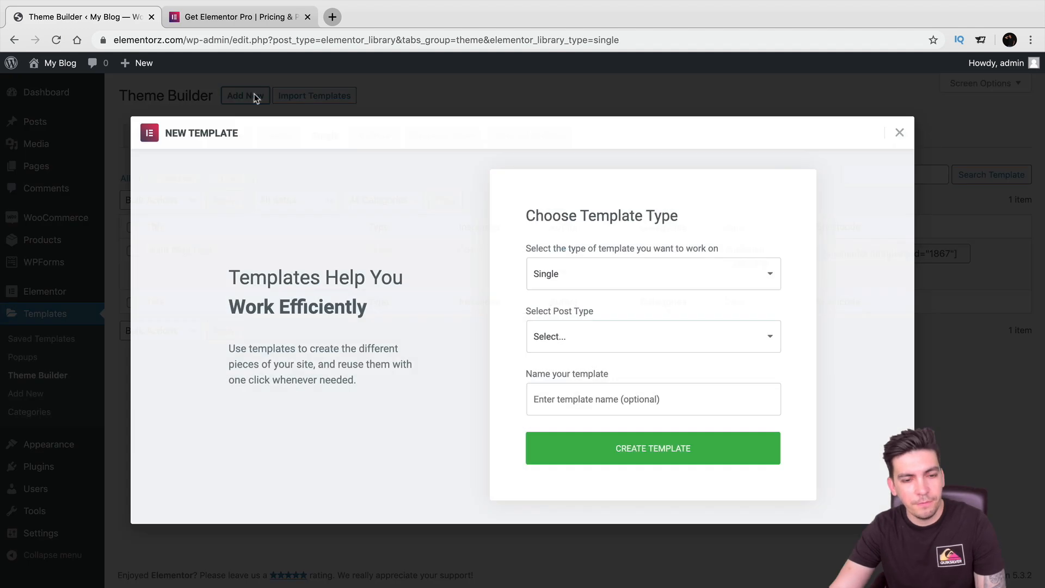
left_click(599, 333)
left_click(600, 374)
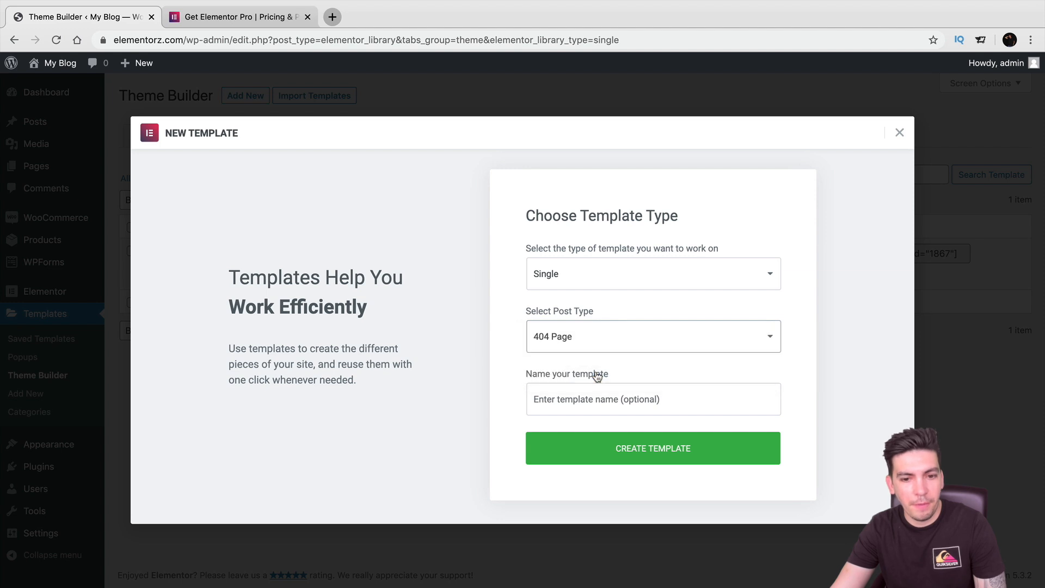
left_click(639, 452)
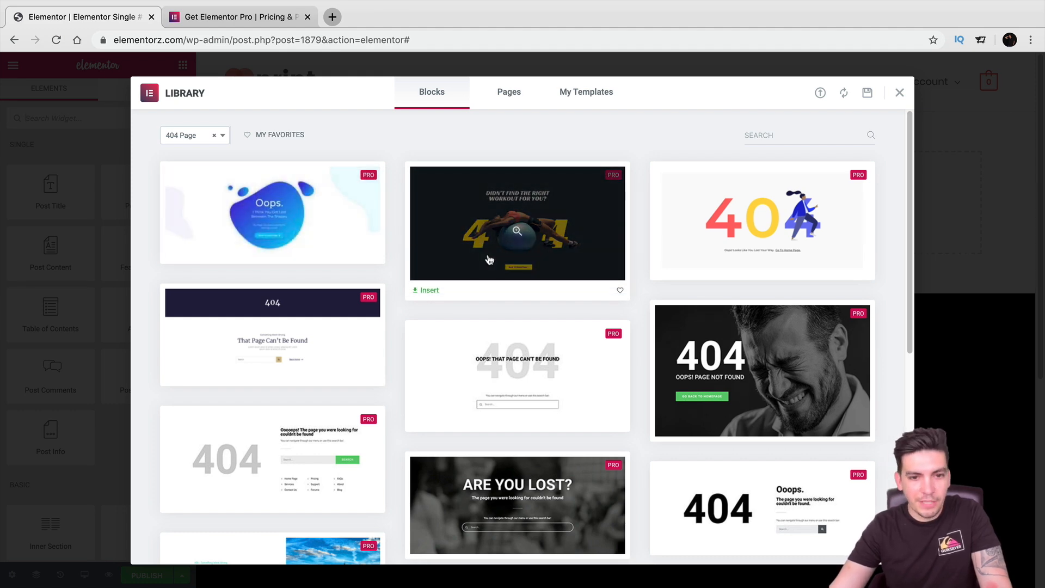
Browse the 404 Page blocks and insert the colorful 404 design with walking figures, including its document settings.
scroll(489, 260, "down", 5)
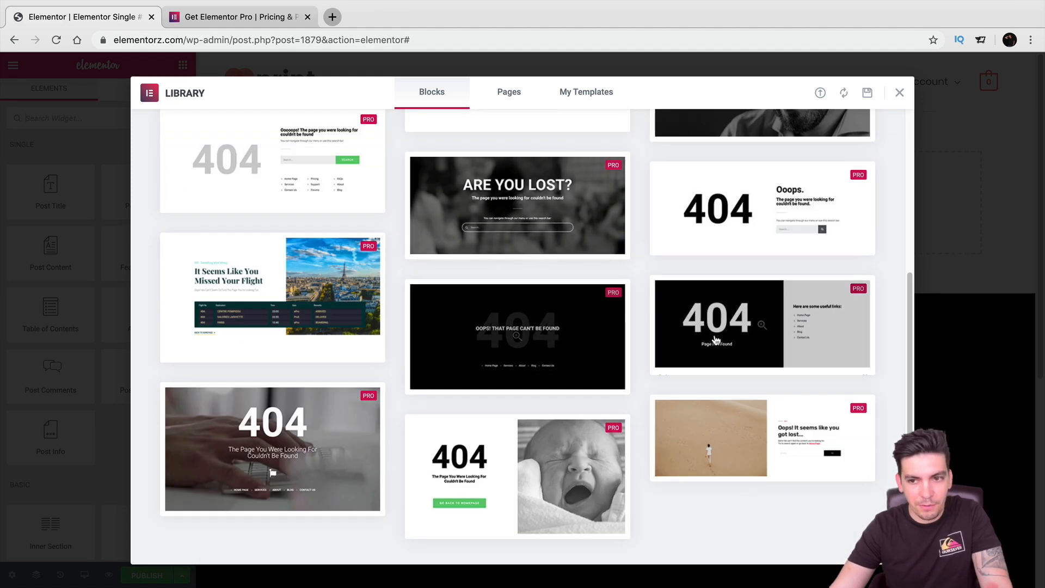
scroll(713, 341, "up", 5)
left_click(672, 271)
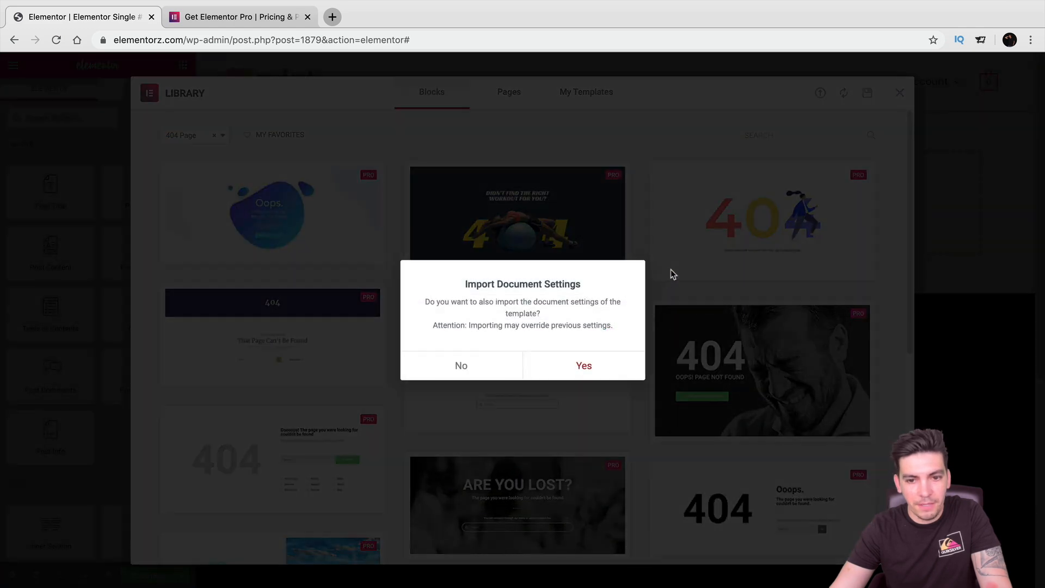
left_click(581, 368)
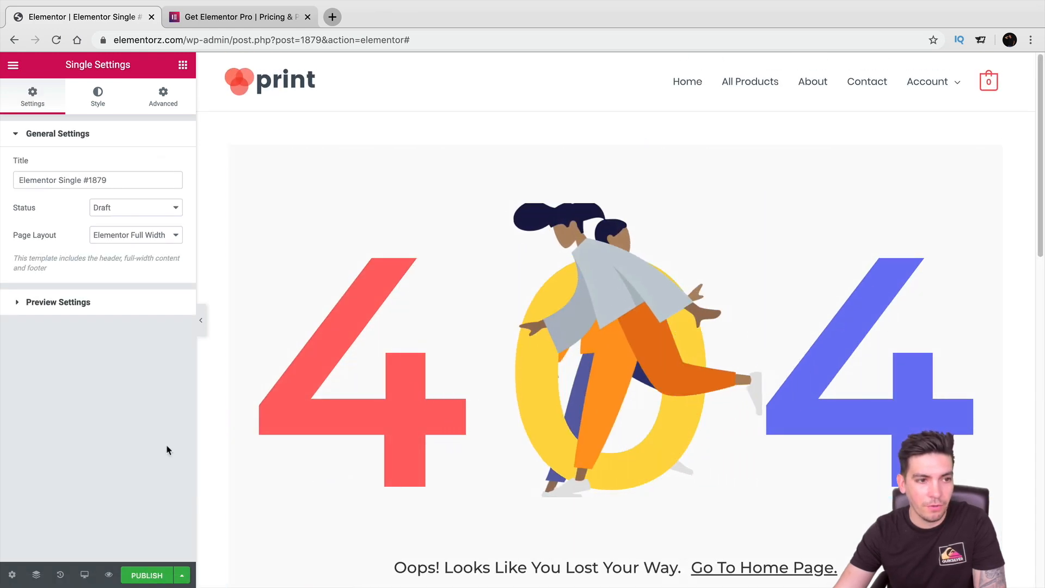
Publish the 404 template with the display condition Include 404 Page.
left_click(147, 575)
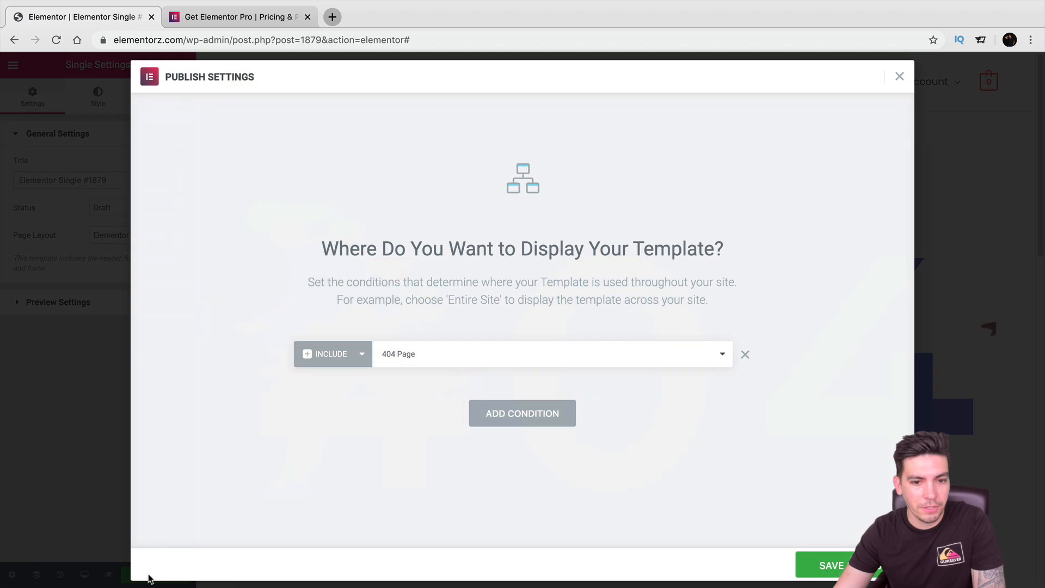
left_click(427, 361)
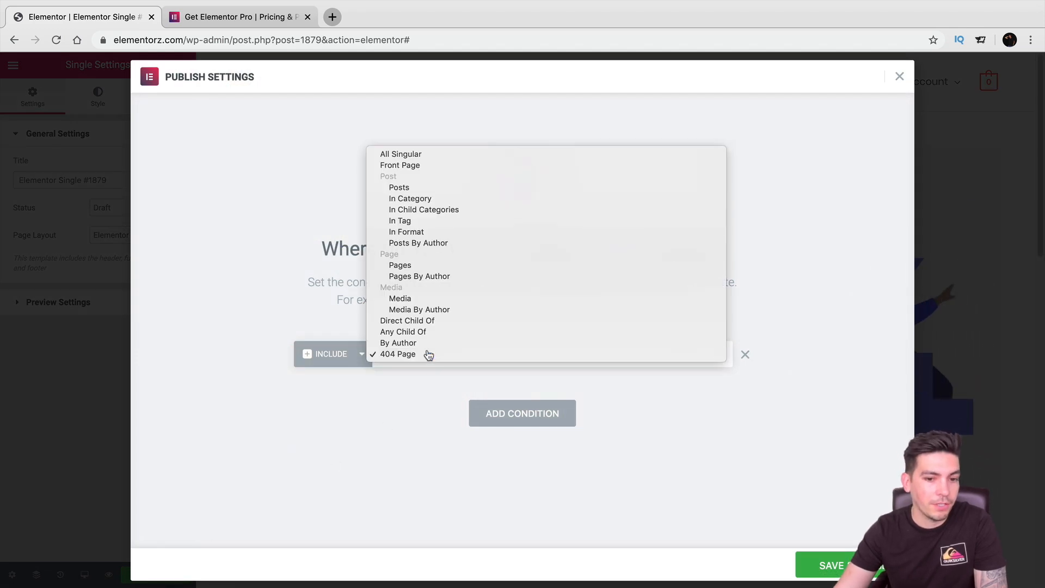
left_click(428, 355)
left_click(831, 565)
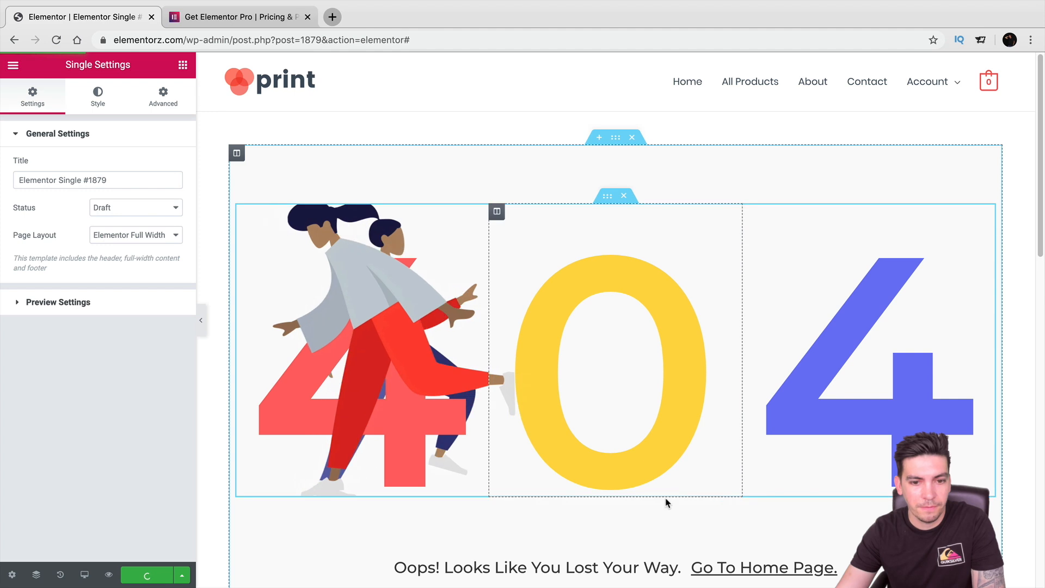
View the published 404 template on the live site and go to the home page.
left_click(13, 66)
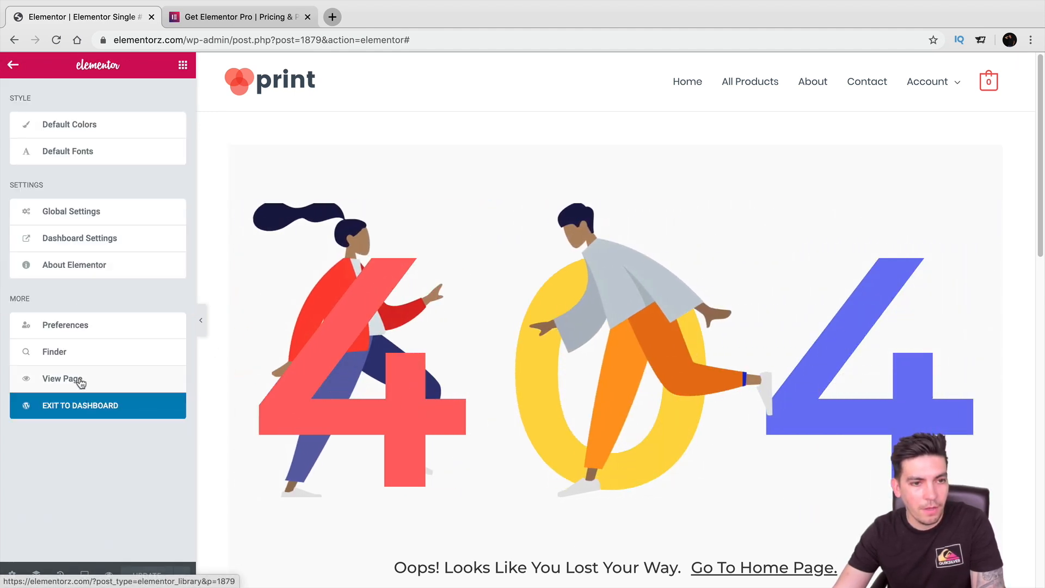
left_click(80, 380)
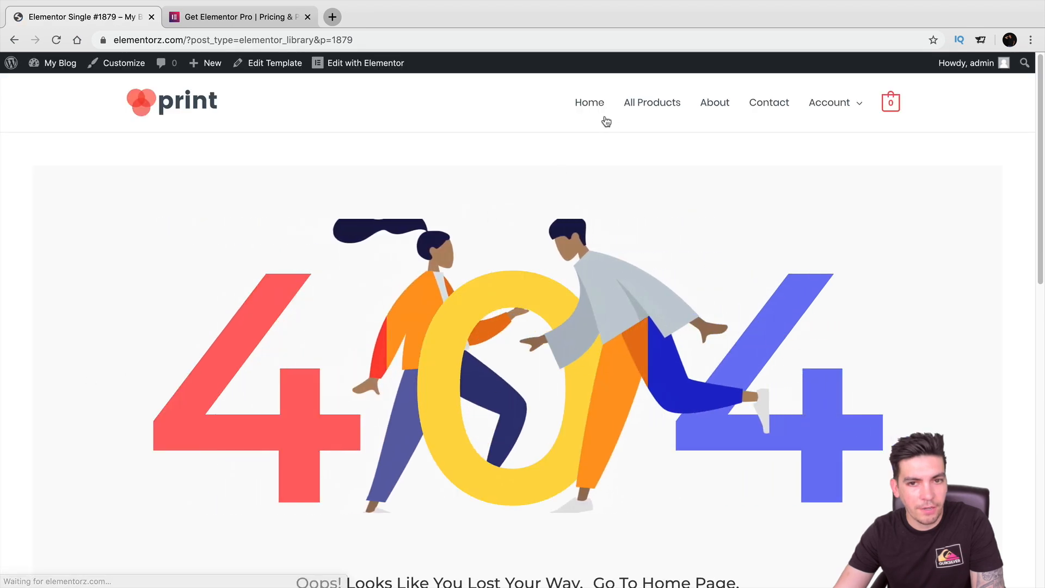
left_click(591, 105)
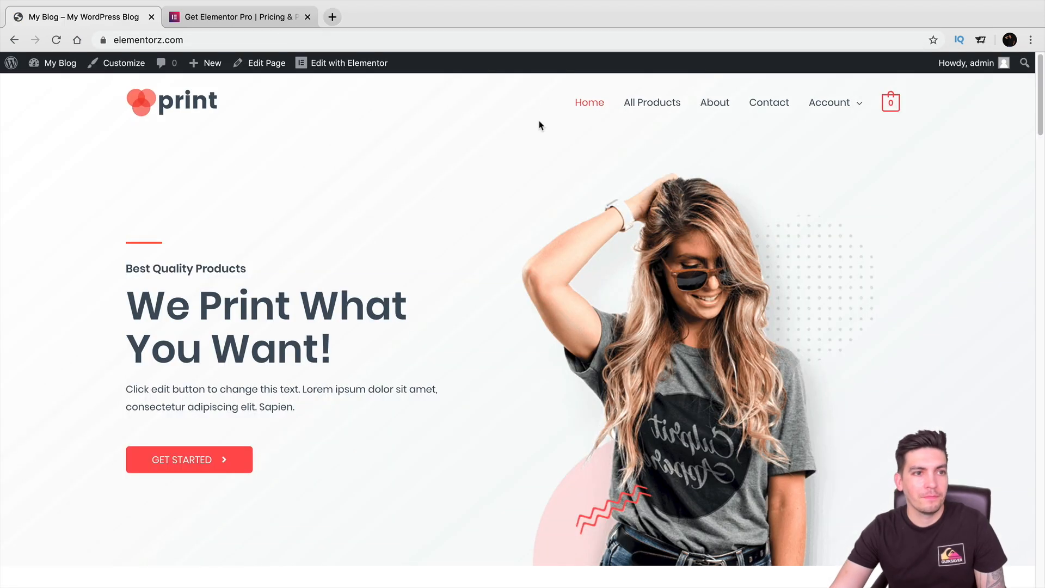
Open the Contact page, load the nonexistent address elementorz.com/?page_id=18 to check the custom 404 page, and return to the home page.
left_click(764, 106)
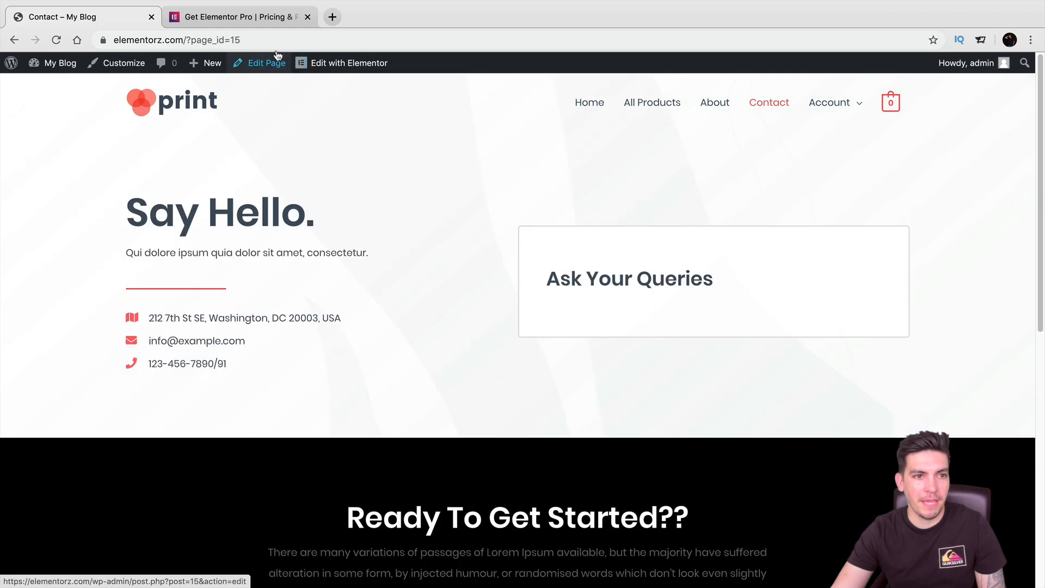
left_click(287, 39)
left_click(289, 40)
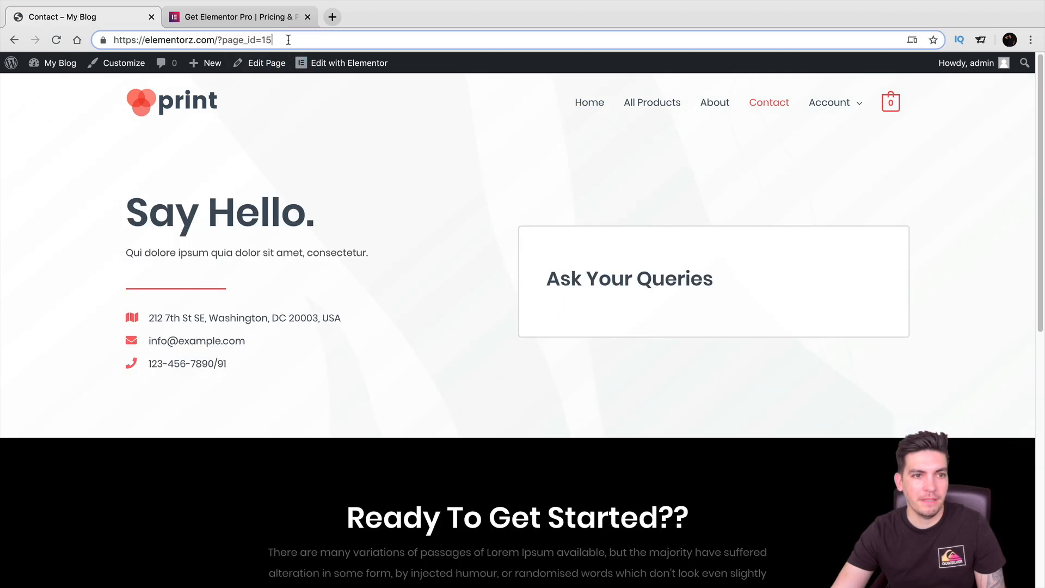
key("BackSpace")
type("8")
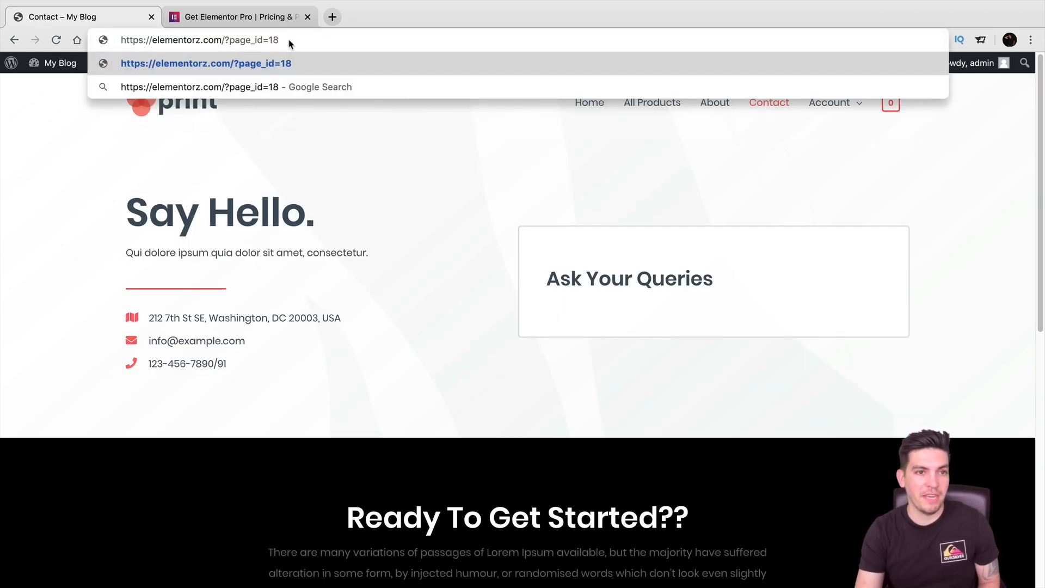
key("Return")
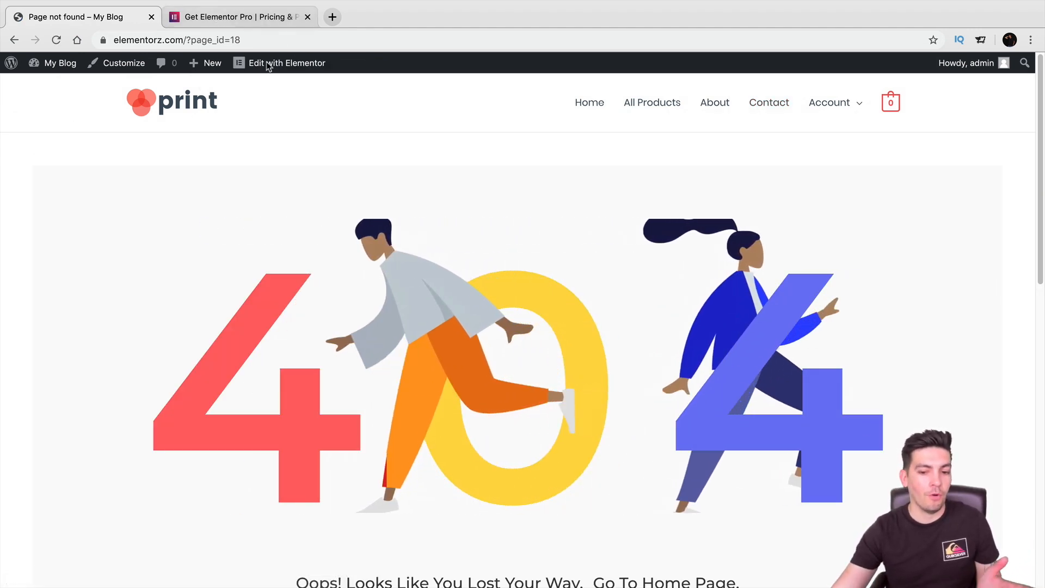
scroll(458, 239, "down", 2)
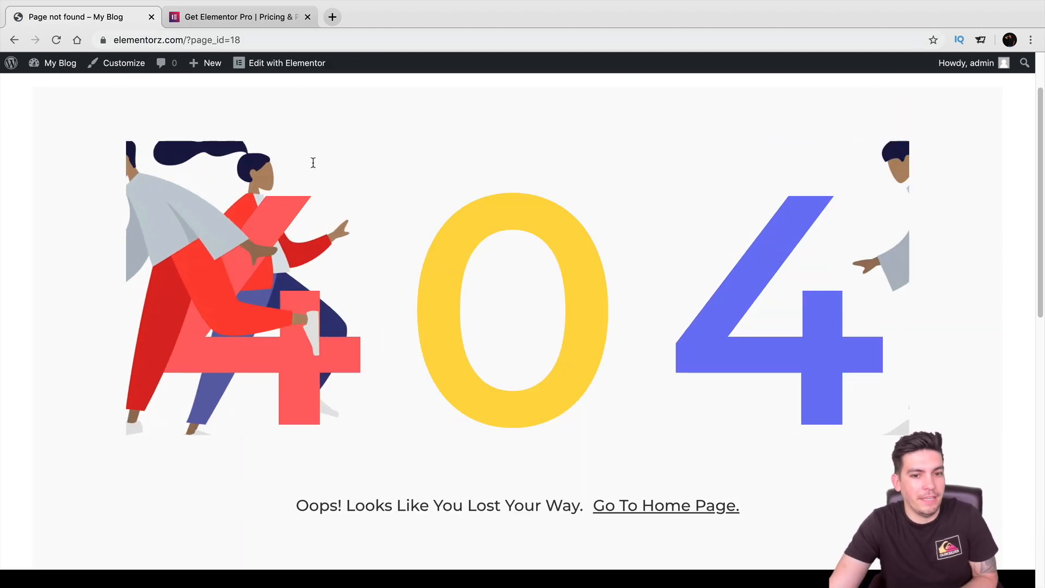
scroll(406, 378, "down", 1)
scroll(410, 367, "up", 1)
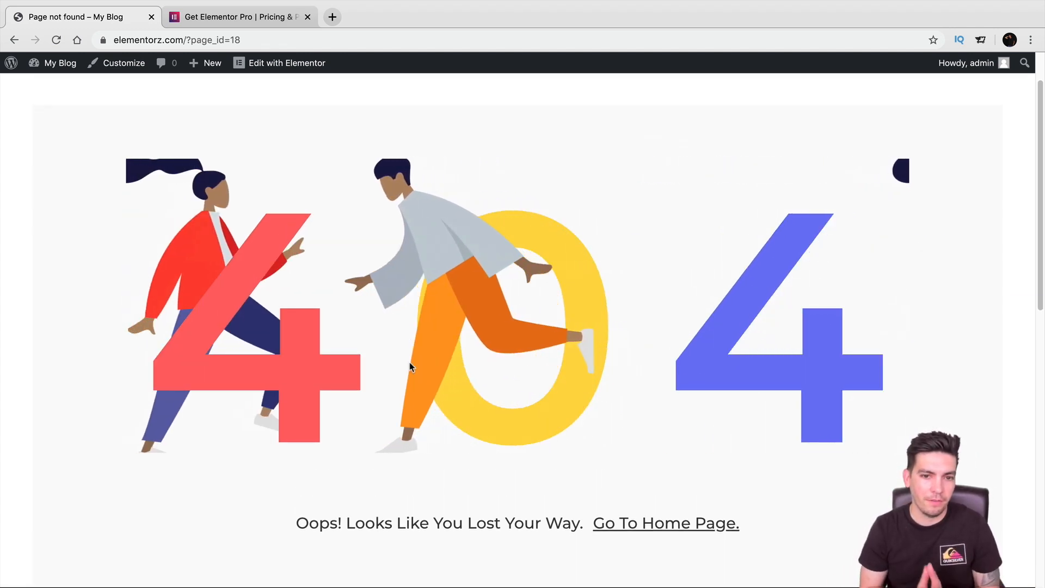
scroll(602, 179, "up", 1)
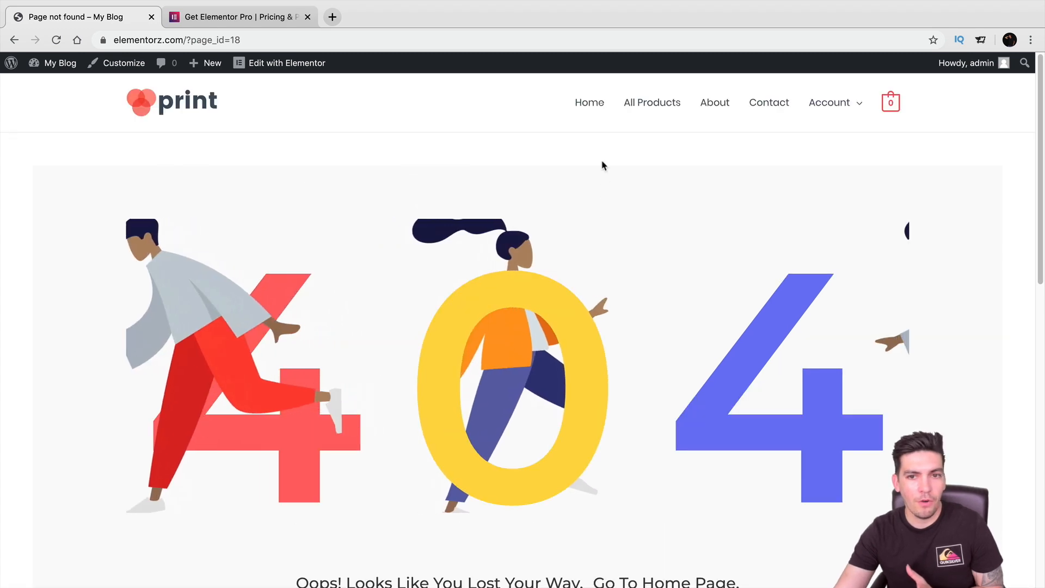
left_click(602, 122)
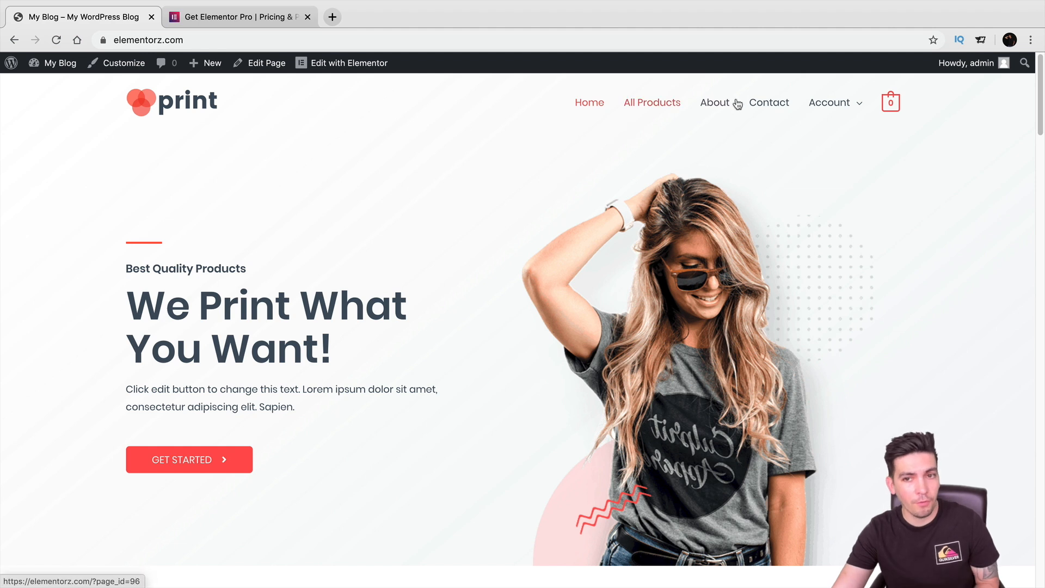
Return to the WordPress dashboard and open the Theme Builder template list.
mouse_move(760, 111)
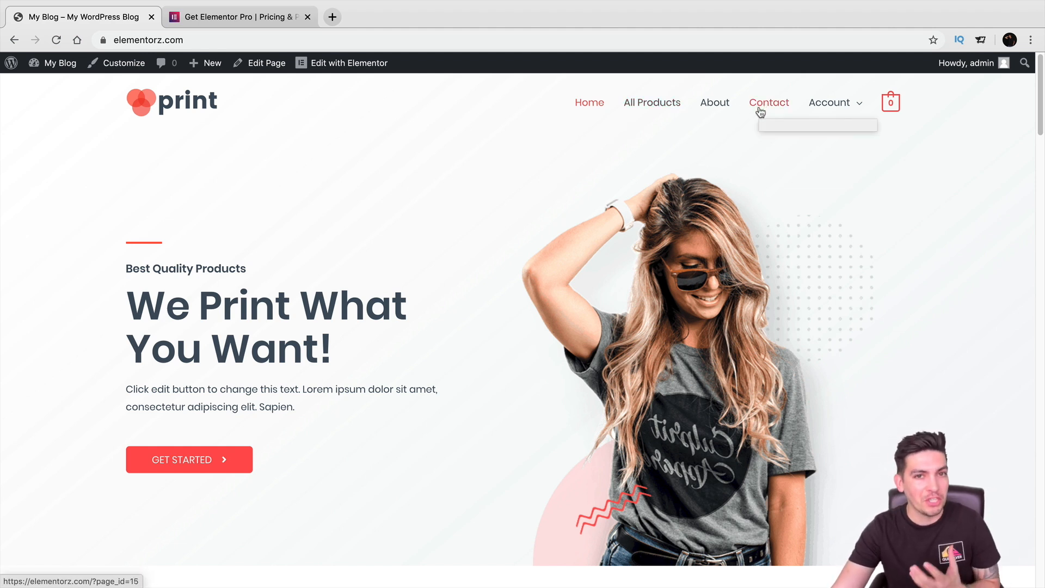
mouse_move(76, 65)
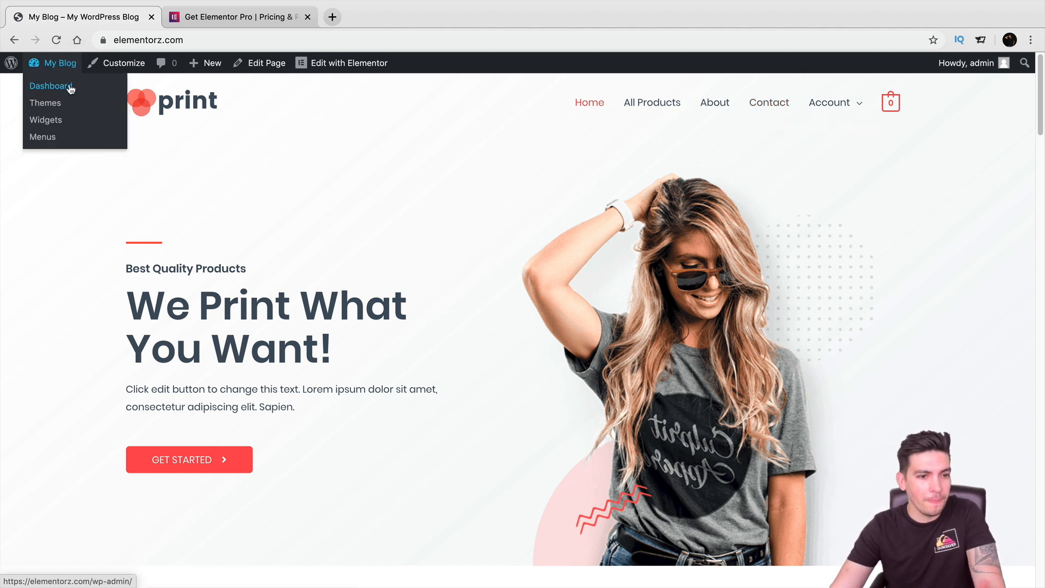
left_click(71, 89)
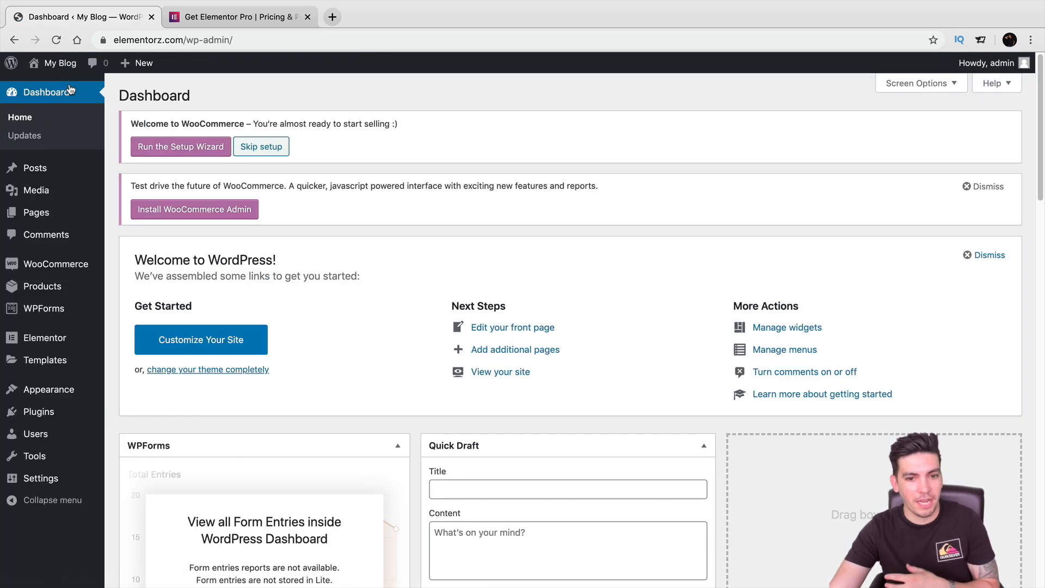
mouse_move(68, 386)
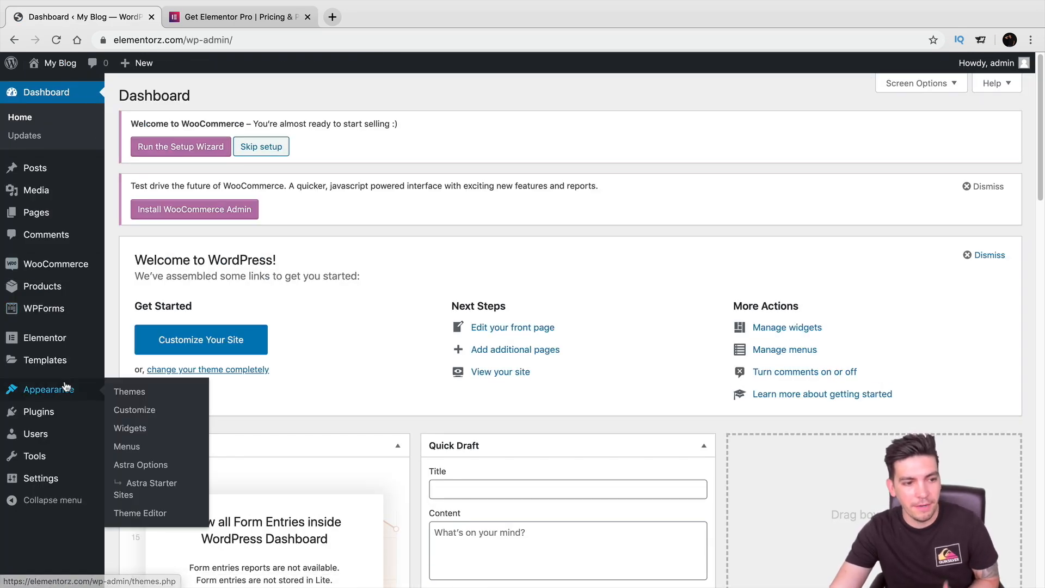
mouse_move(48, 342)
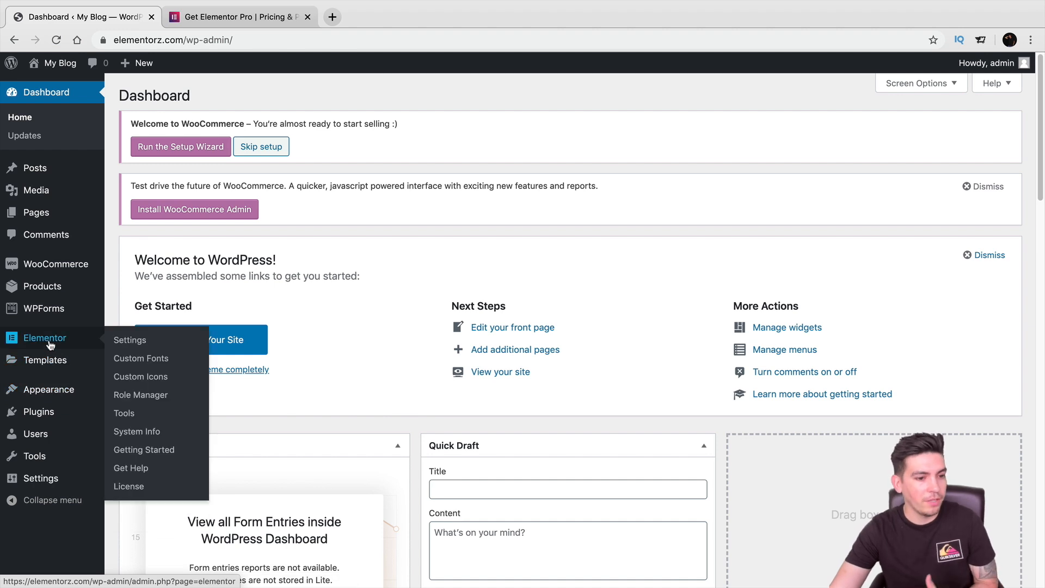
mouse_move(55, 360)
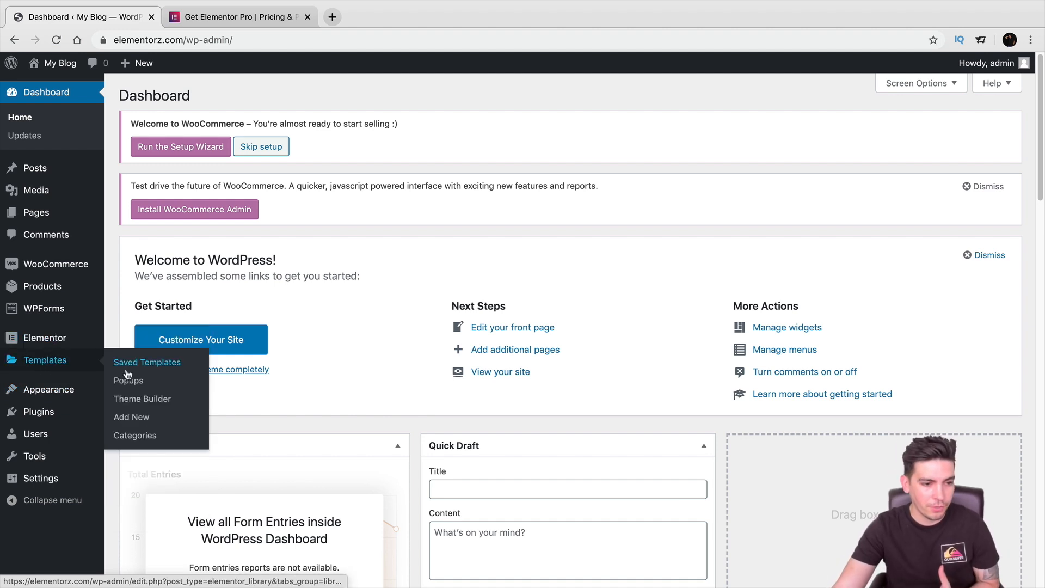
left_click(137, 402)
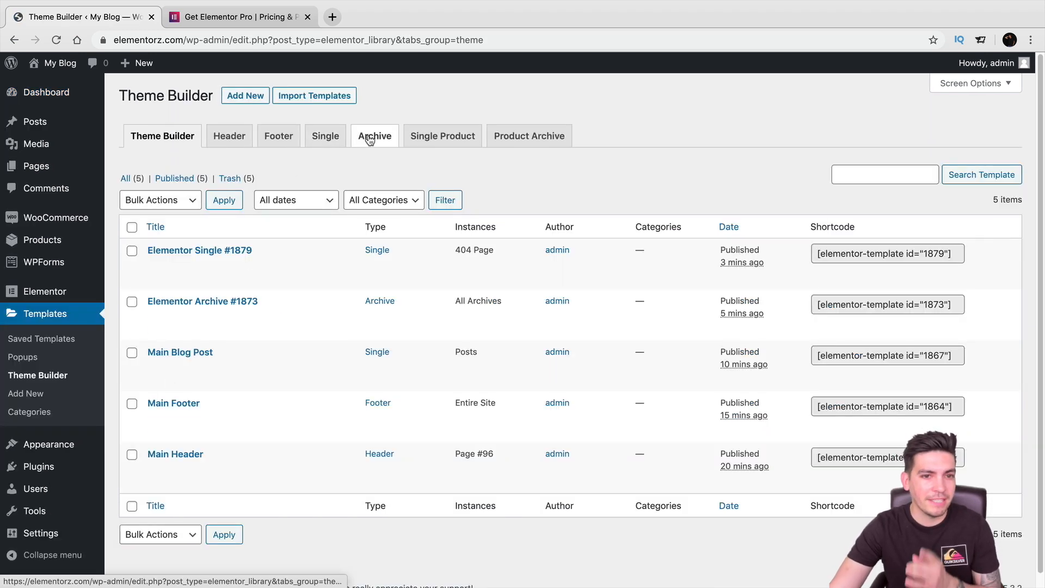
Look through the Single Product and Product Archive template sections, and visit the live site.
left_click(435, 140)
left_click(533, 140)
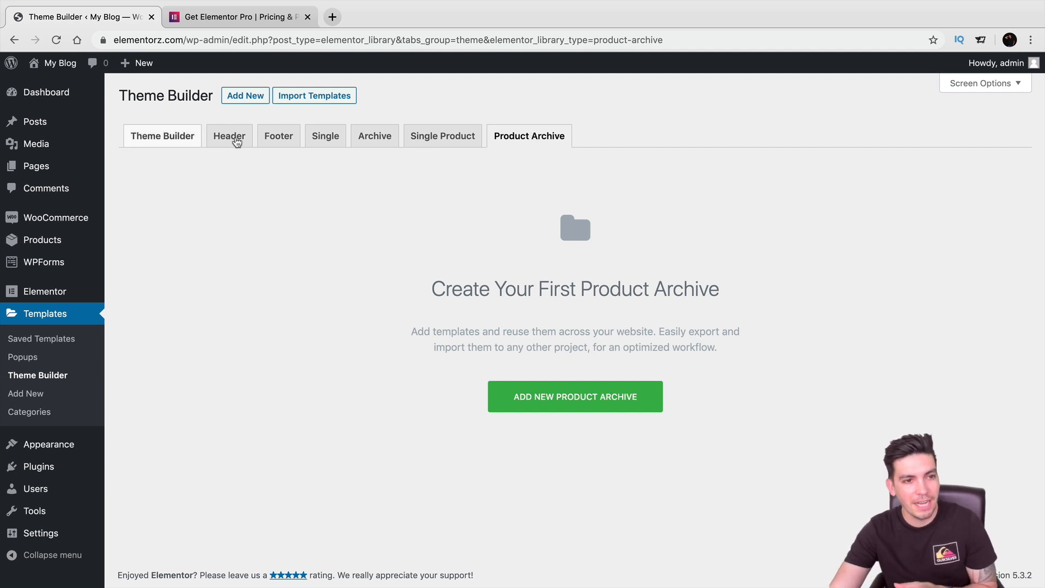
mouse_move(56, 64)
left_click(57, 92)
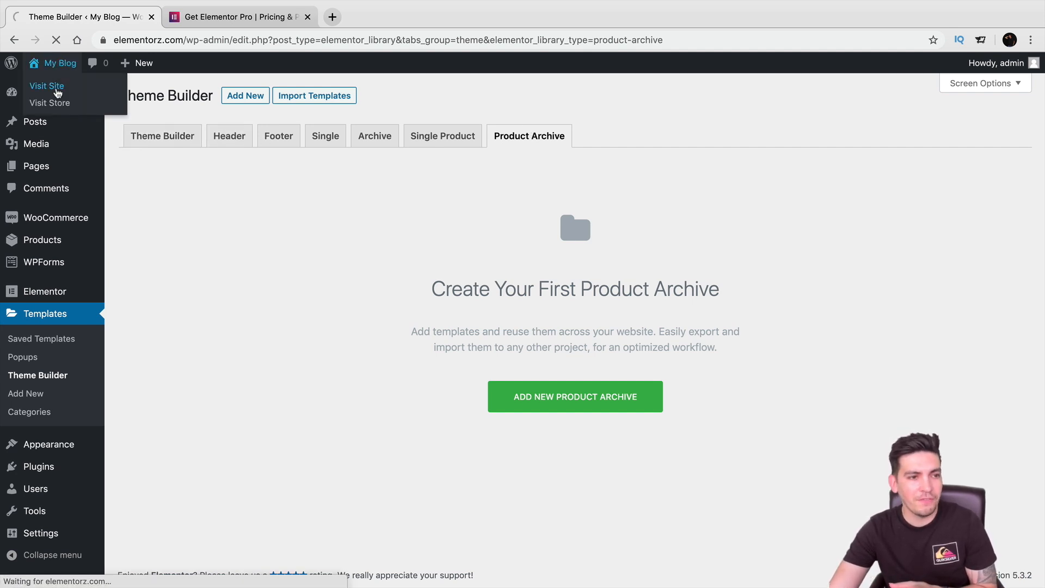